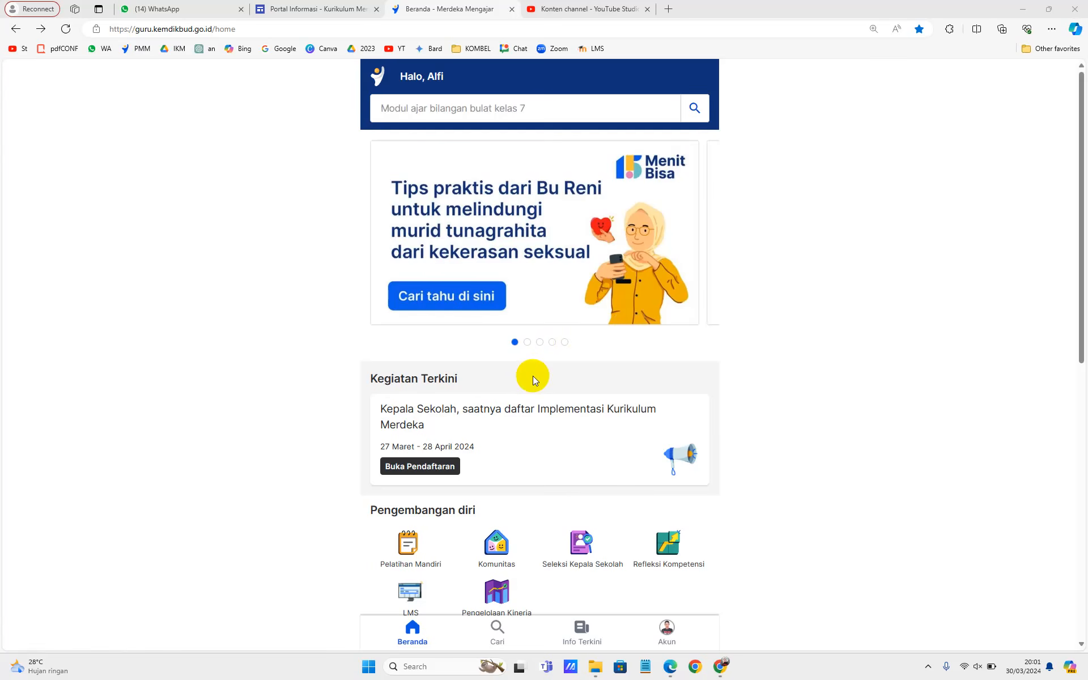
Step: Open Pengelolaan Kinerja and go to the Kepala Sekolah page for Sebagai Pejabat Penilai Kinerja
scroll(533, 375, "down", 3)
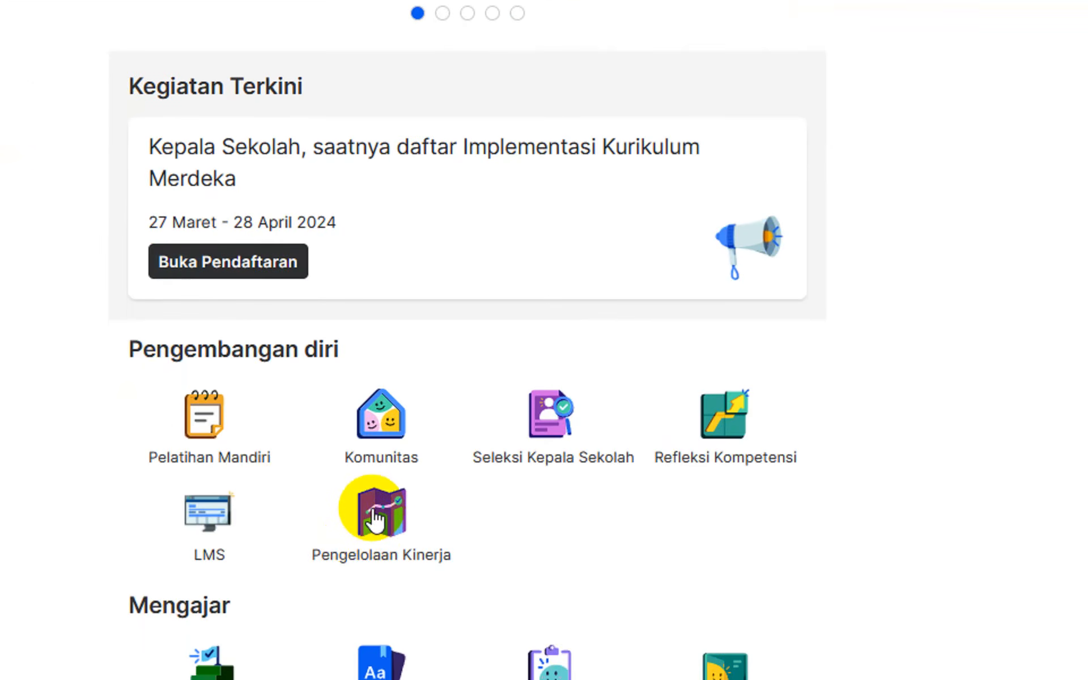
scroll(374, 517, "up", 3)
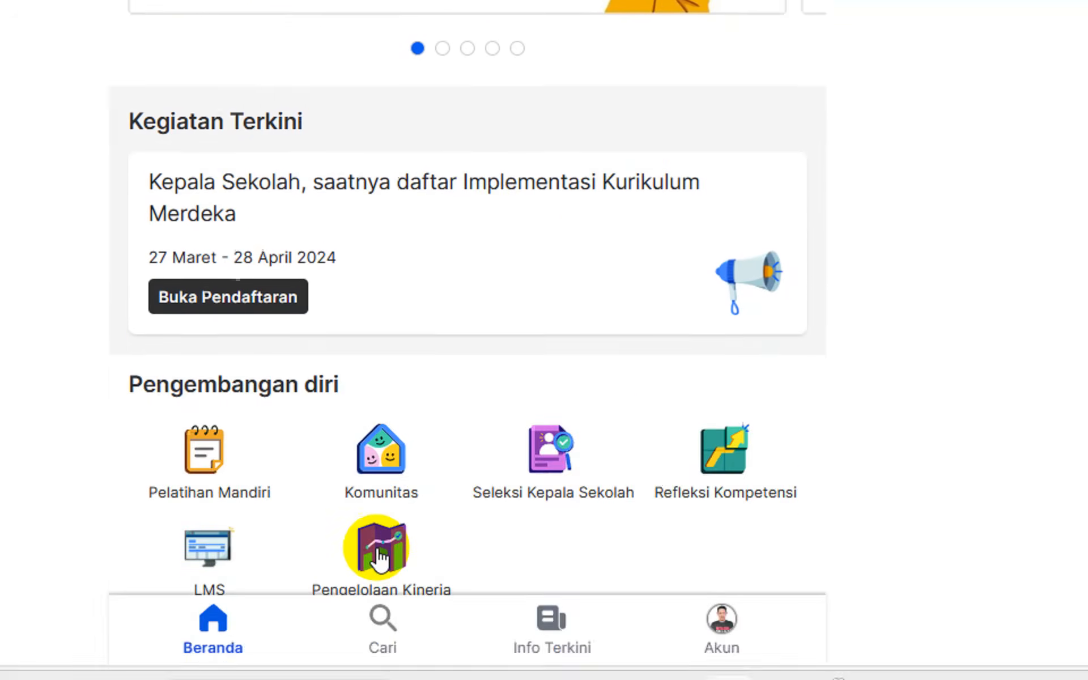
left_click(379, 546)
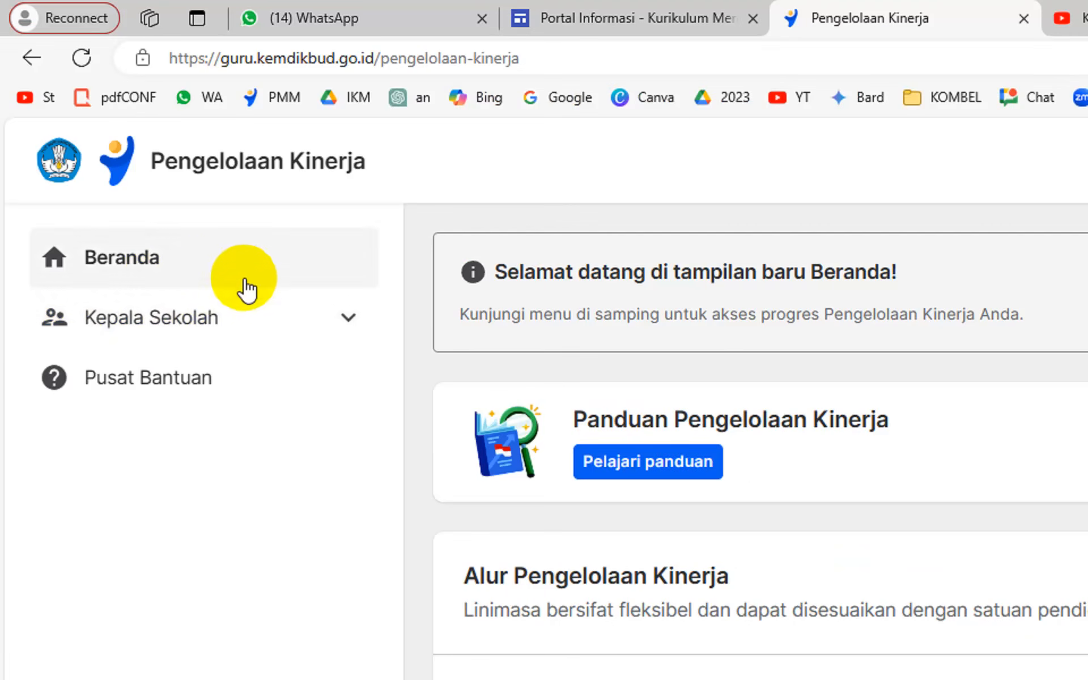
left_click(350, 326)
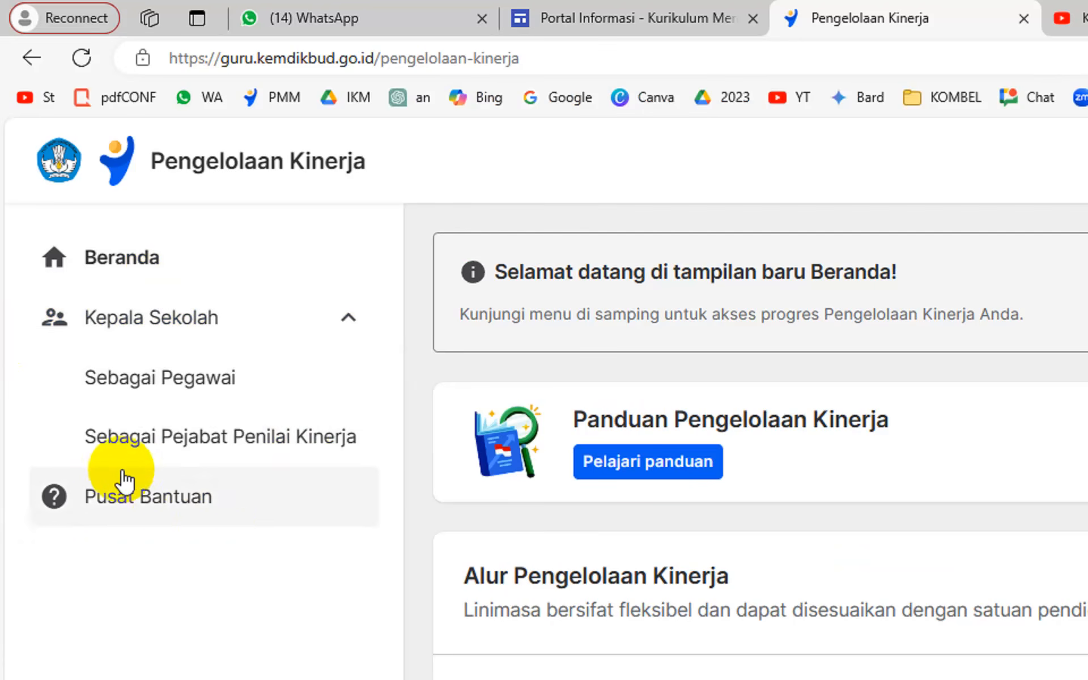
left_click(286, 451)
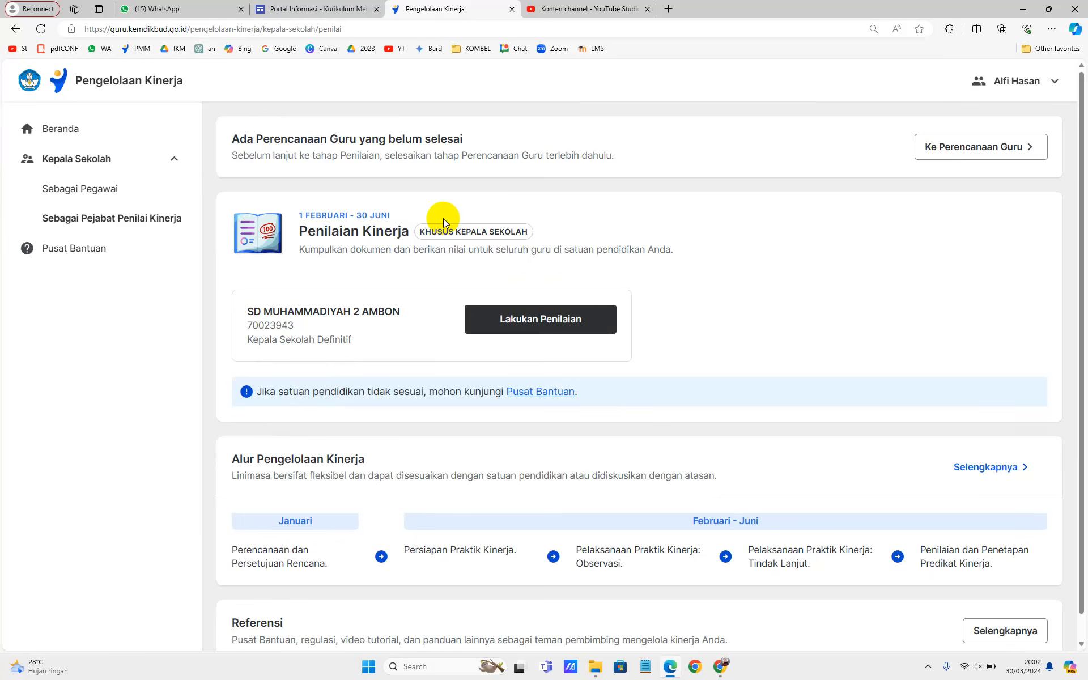
Step: Start the Penilaian Kinerja for the school and open its list of teachers to assess
scroll(443, 219, "down", 1)
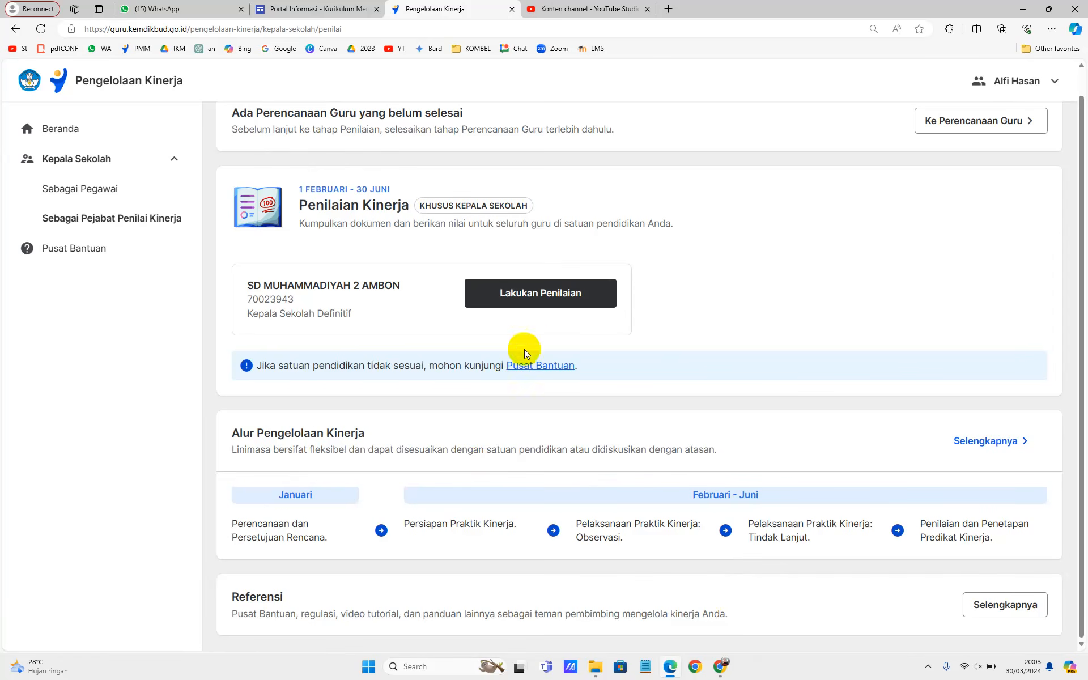
left_click(535, 306)
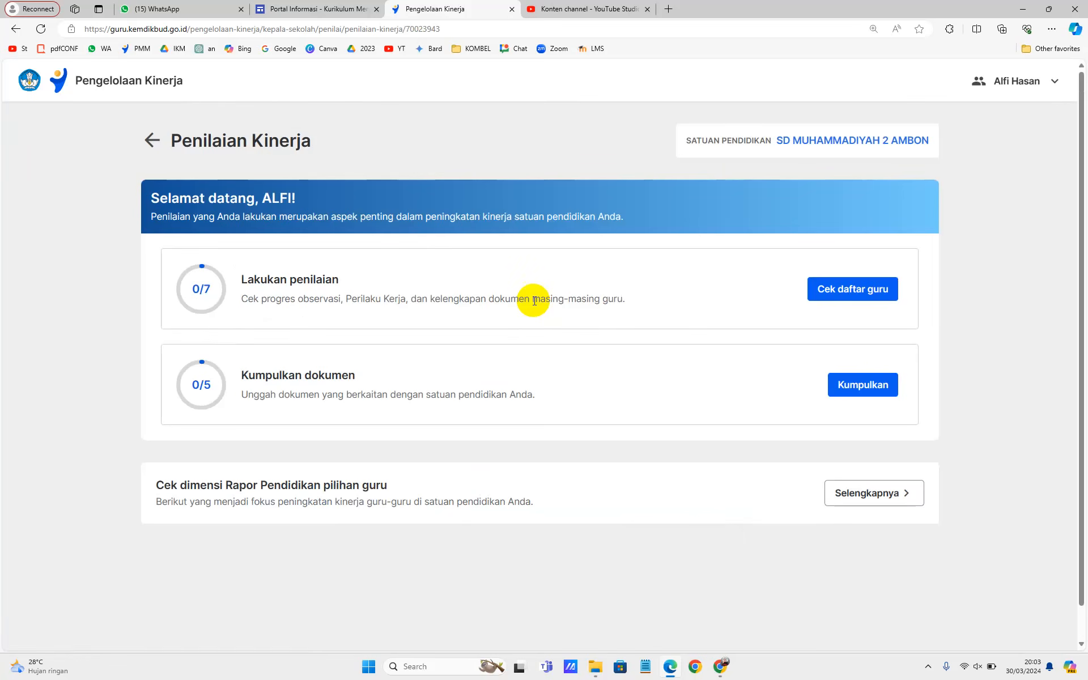
left_click(868, 292)
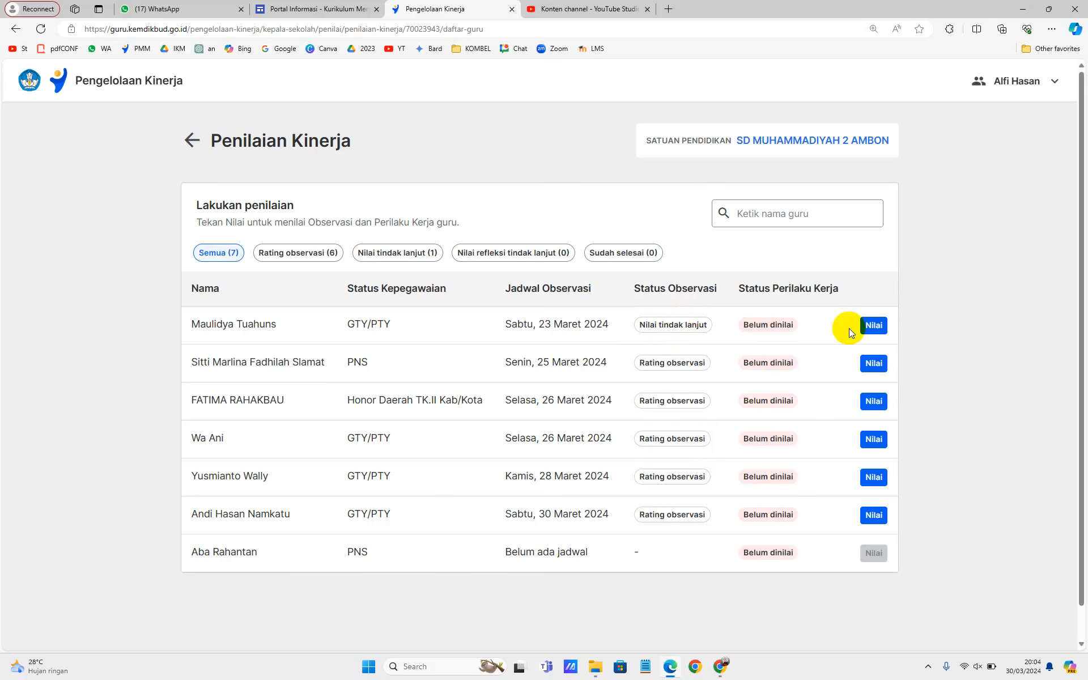
Step: Open the first listed teacher's Observasi Kelas assessment and continue to Nilai dokumen tindak lanjut
left_click(874, 327)
left_click(874, 326)
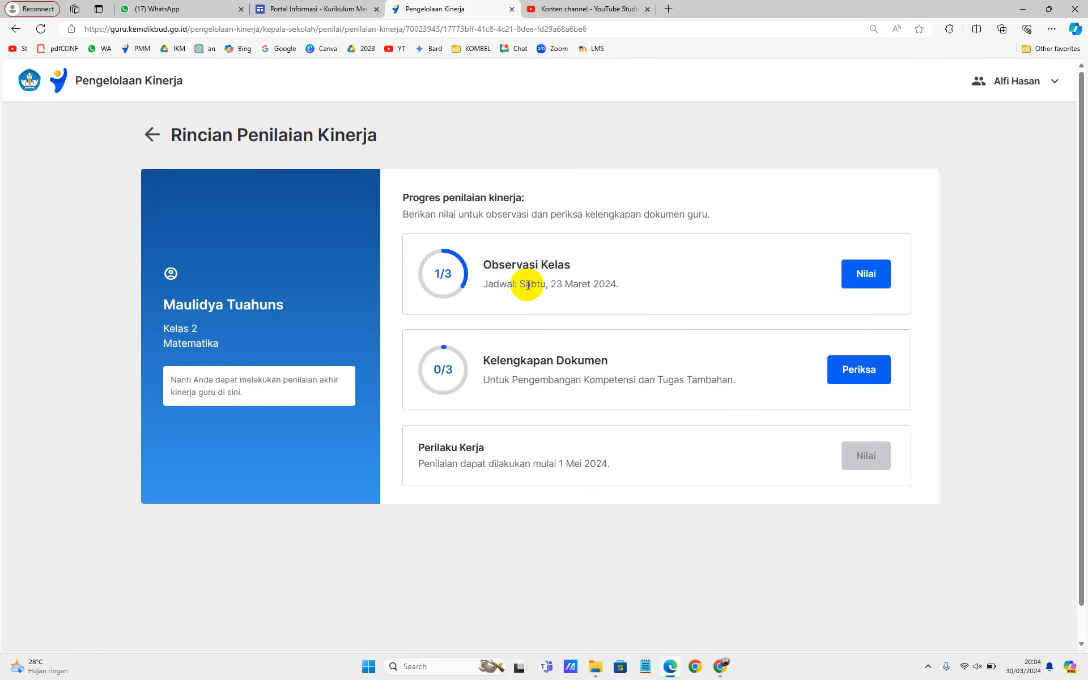
left_click(867, 278)
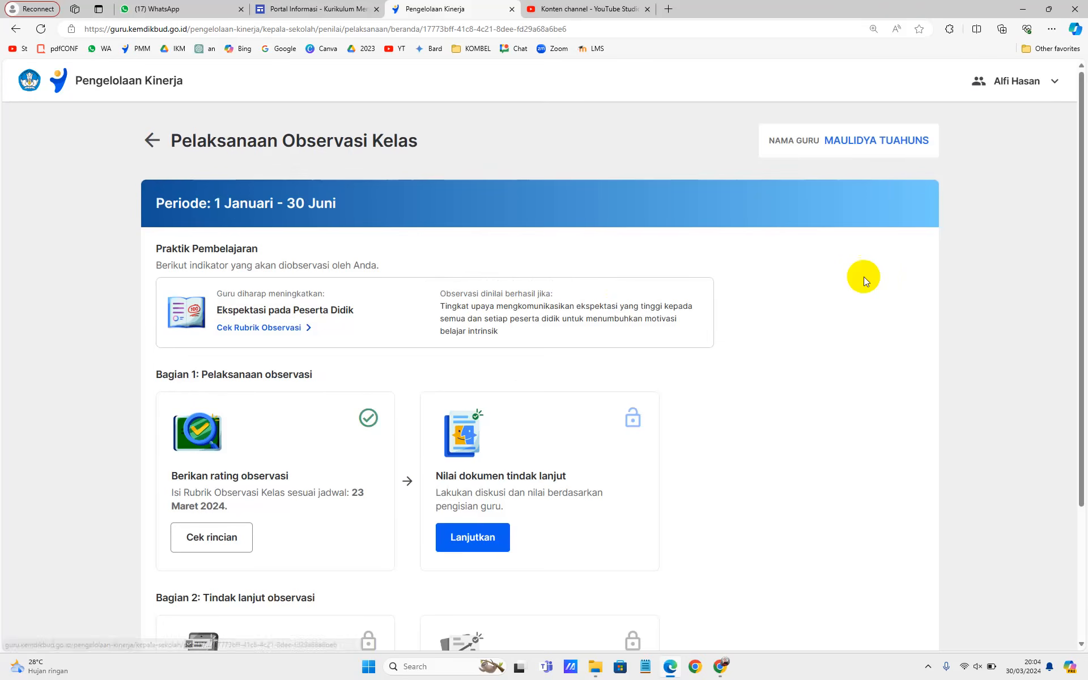
scroll(864, 277, "down", 3)
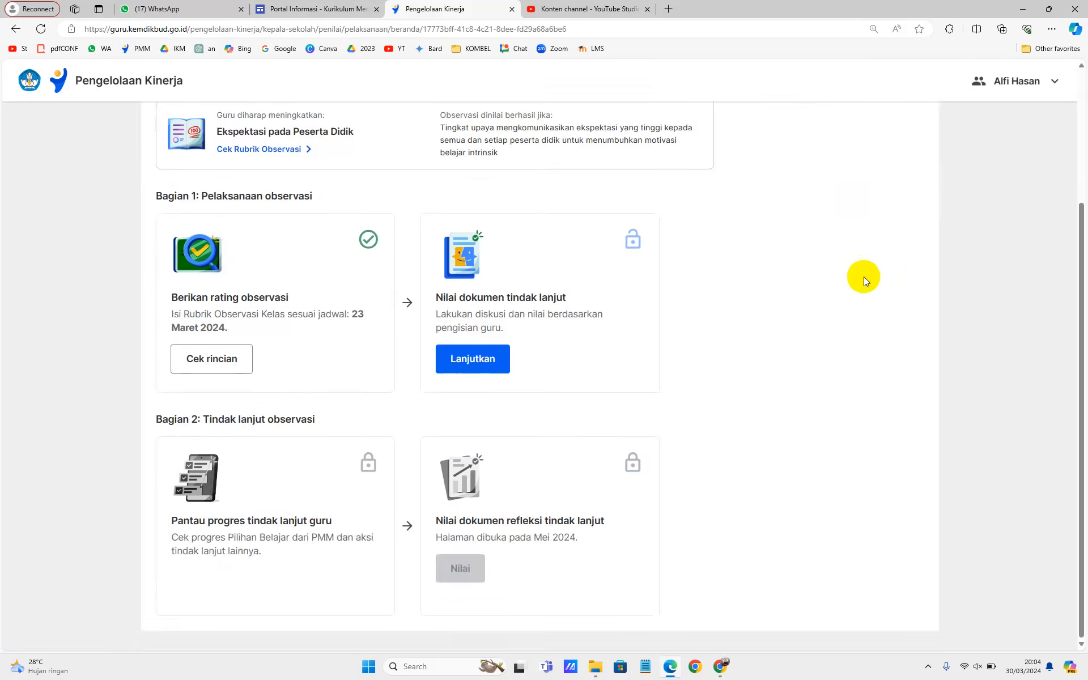
left_click(471, 361)
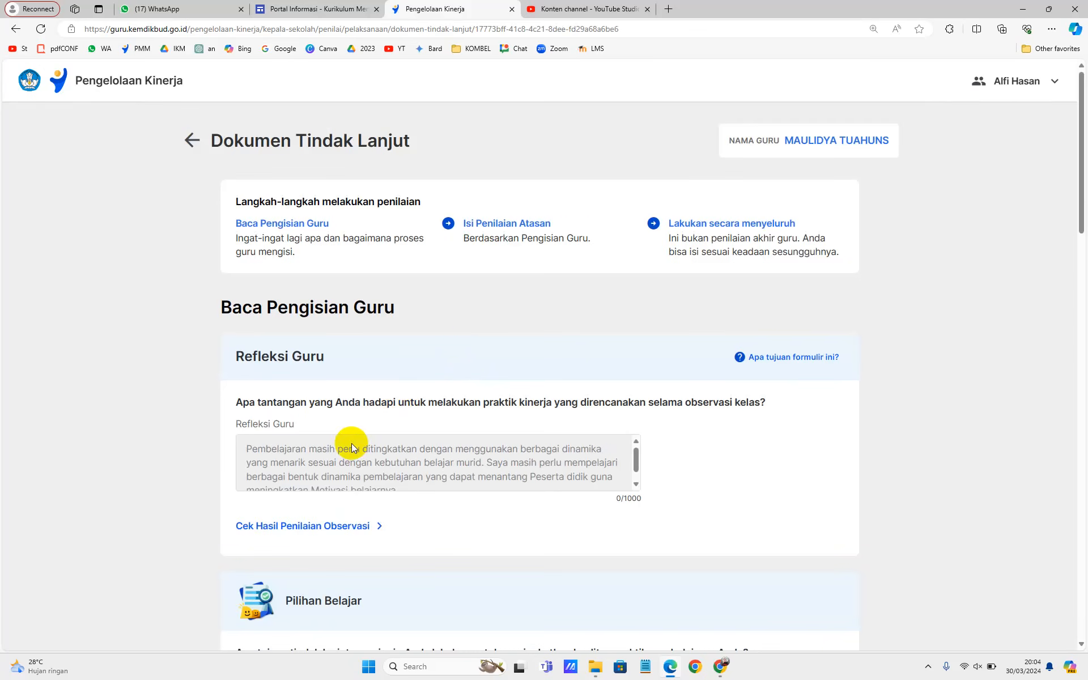
Step: Look through the Dokumen Tindak Lanjut form and read the teacher's Refleksi Guru answer
scroll(292, 454, "down", 4)
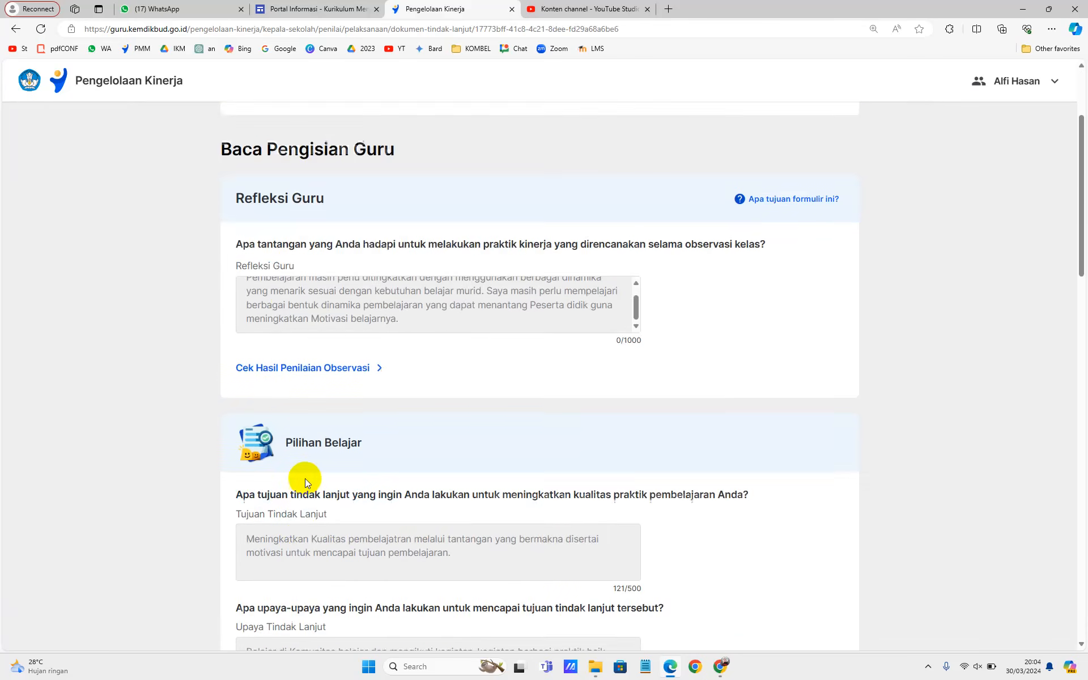
scroll(305, 478, "down", 15)
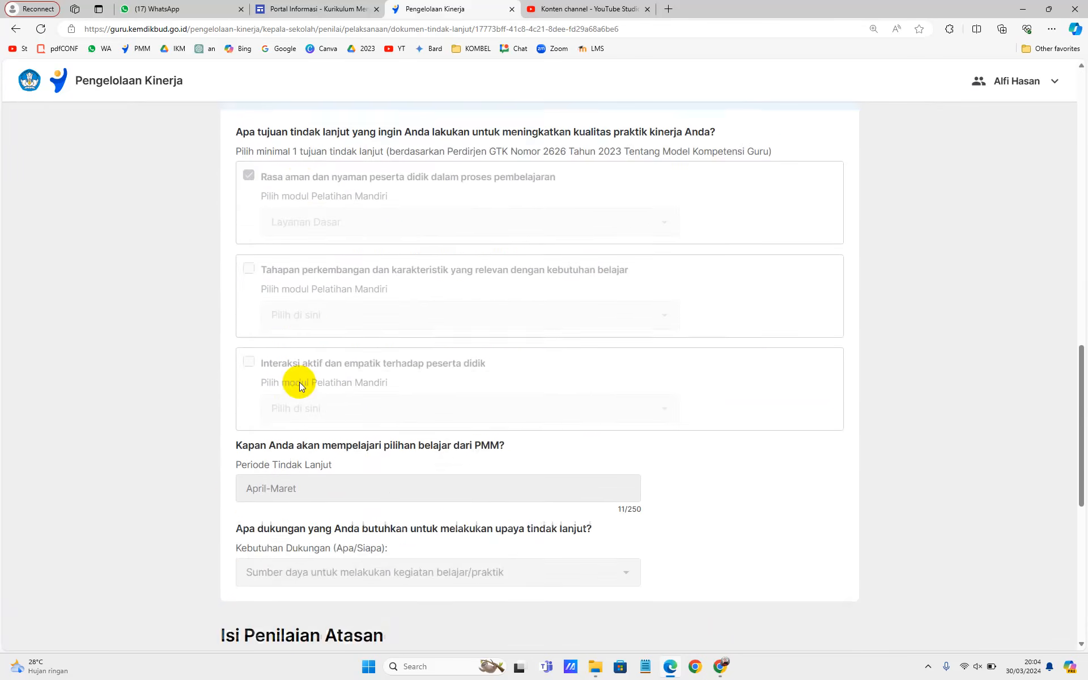
scroll(301, 382, "up", 20)
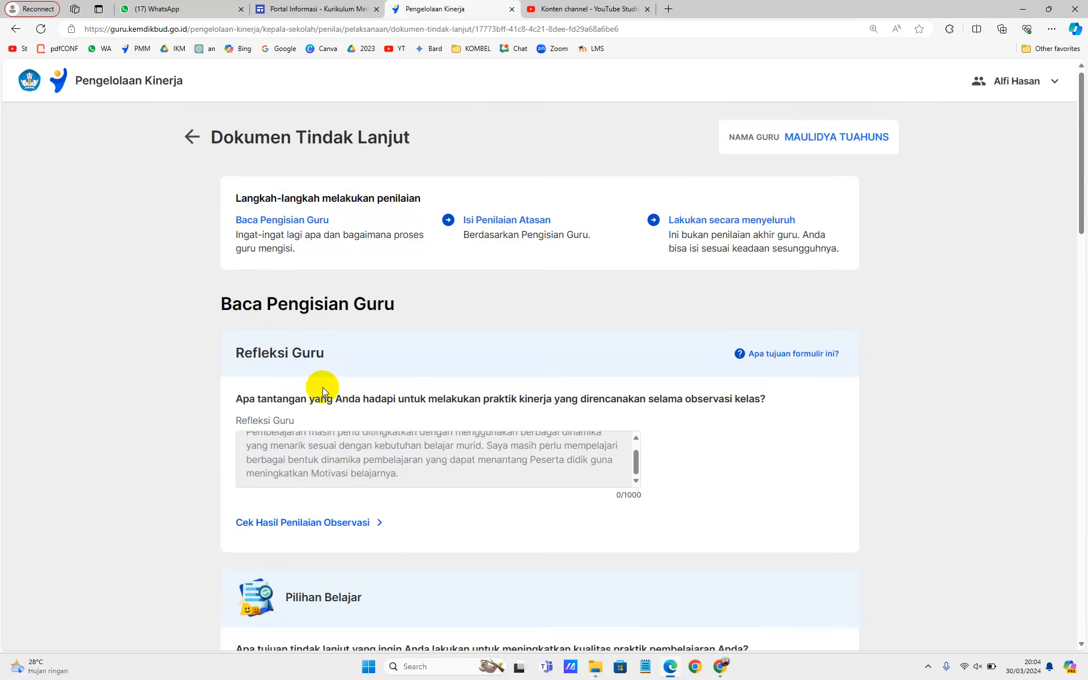
scroll(297, 334, "down", 5)
scroll(296, 329, "up", 4)
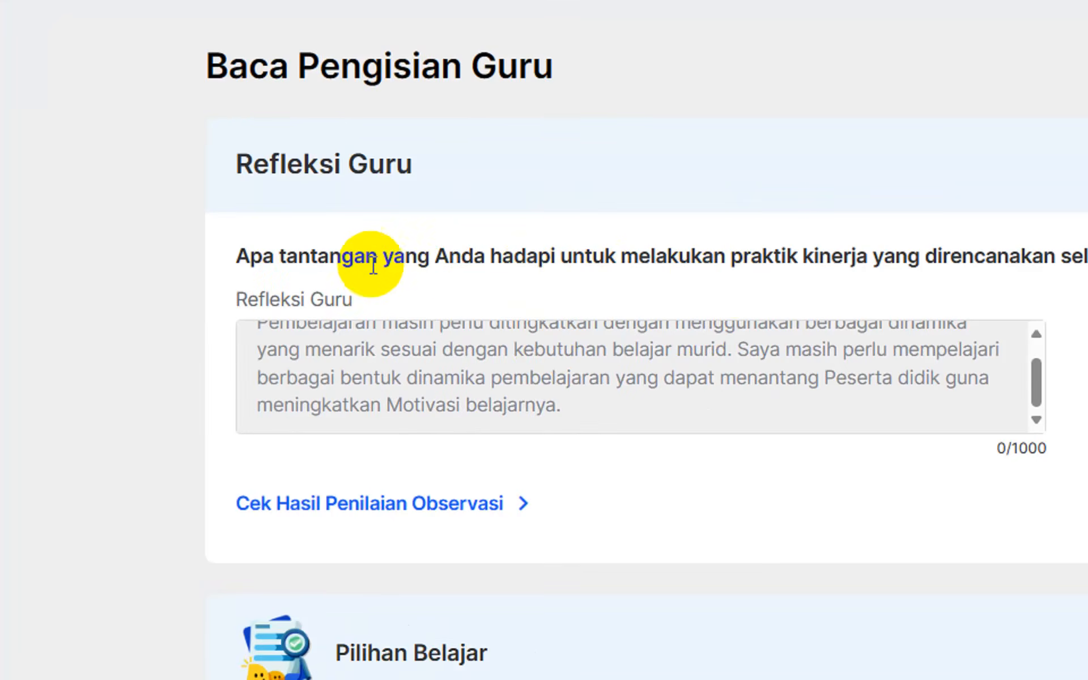
scroll(294, 331, "up", 1)
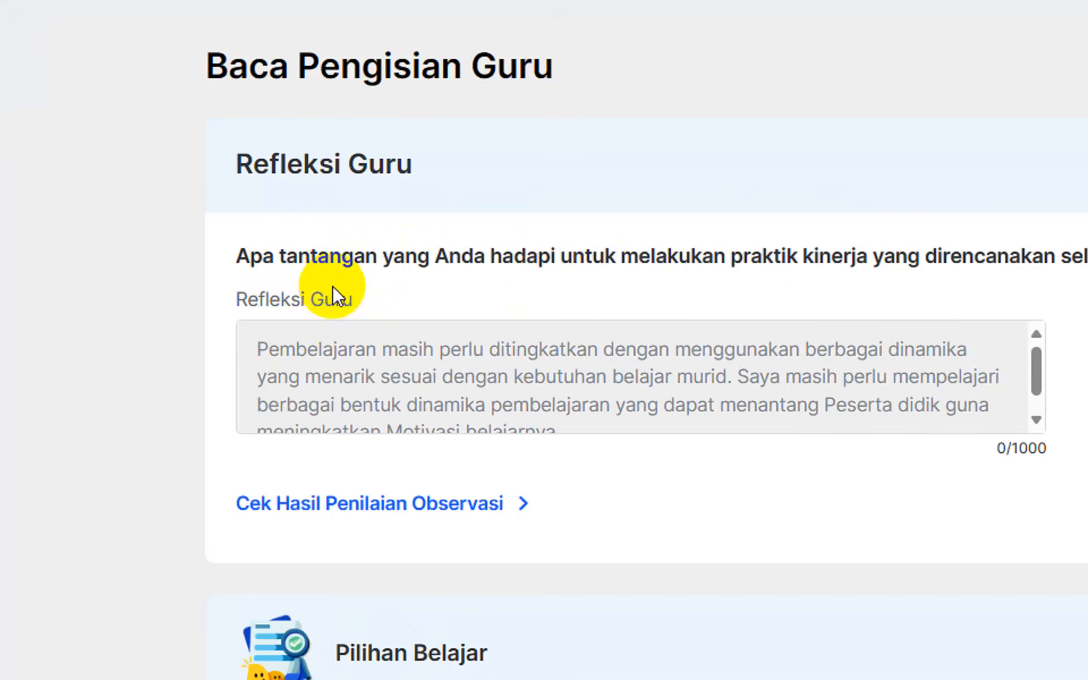
scroll(561, 394, "down", 1)
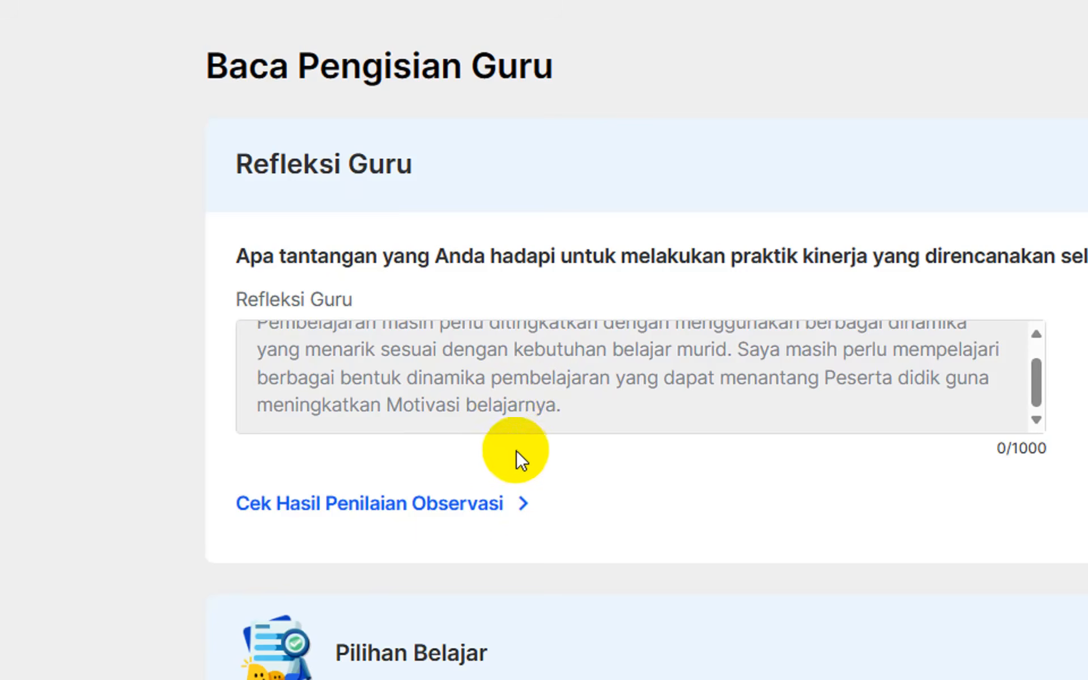
key("ctrl+a")
left_click(525, 435)
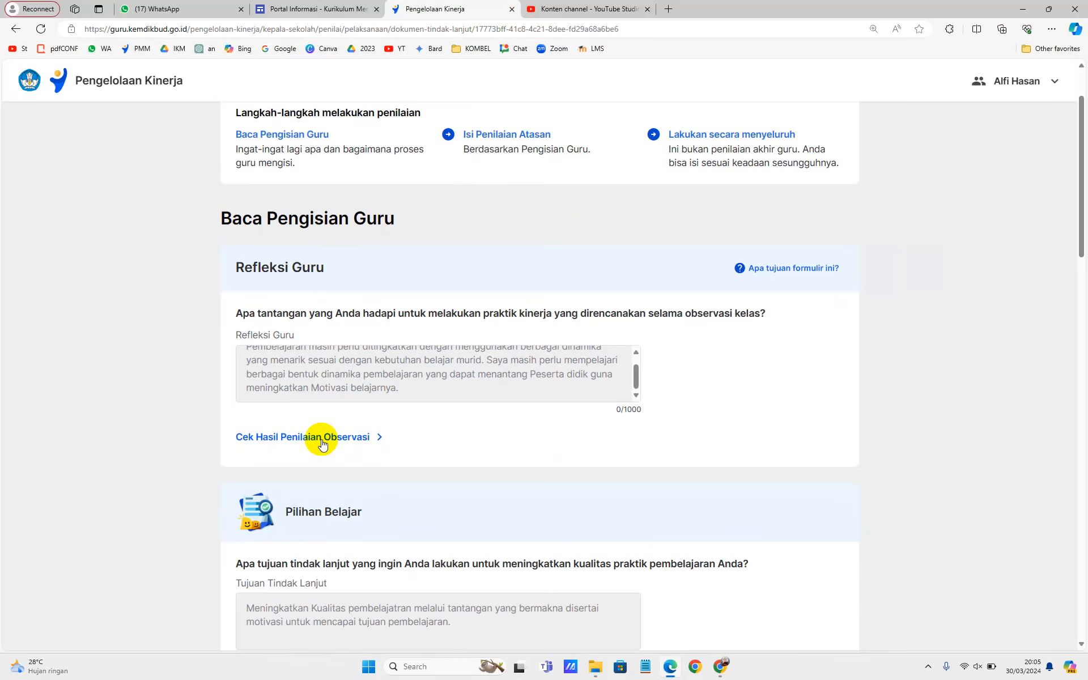
Step: Check the teacher's observation assessment results, including the rating, notes and recommendation, and return to the form
left_click(322, 442)
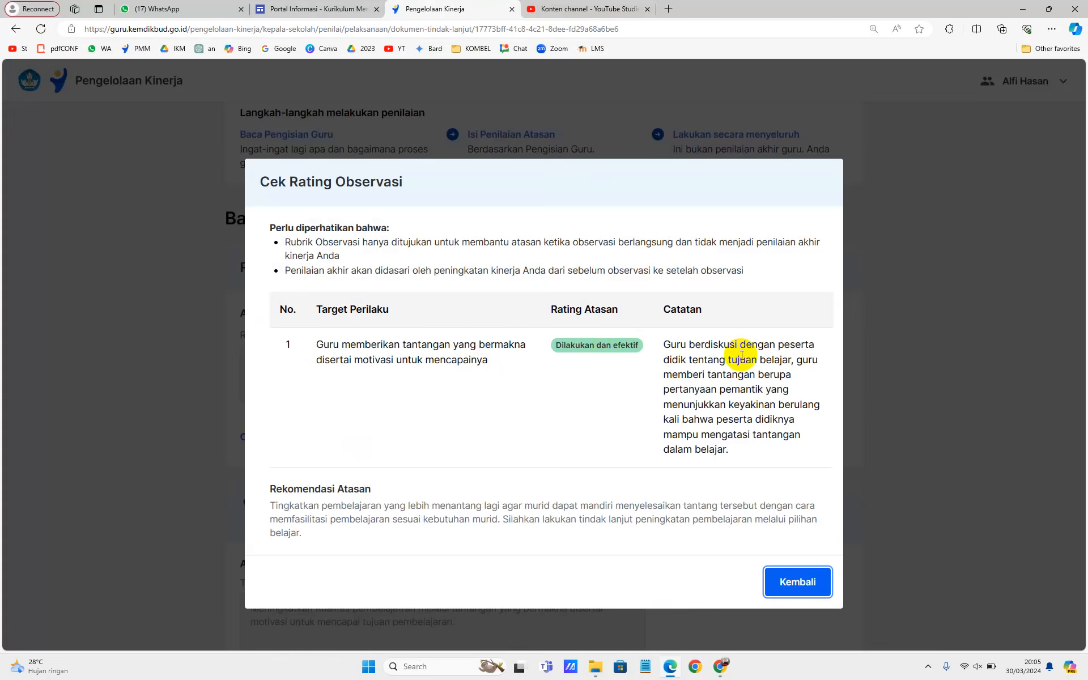
left_click(603, 344)
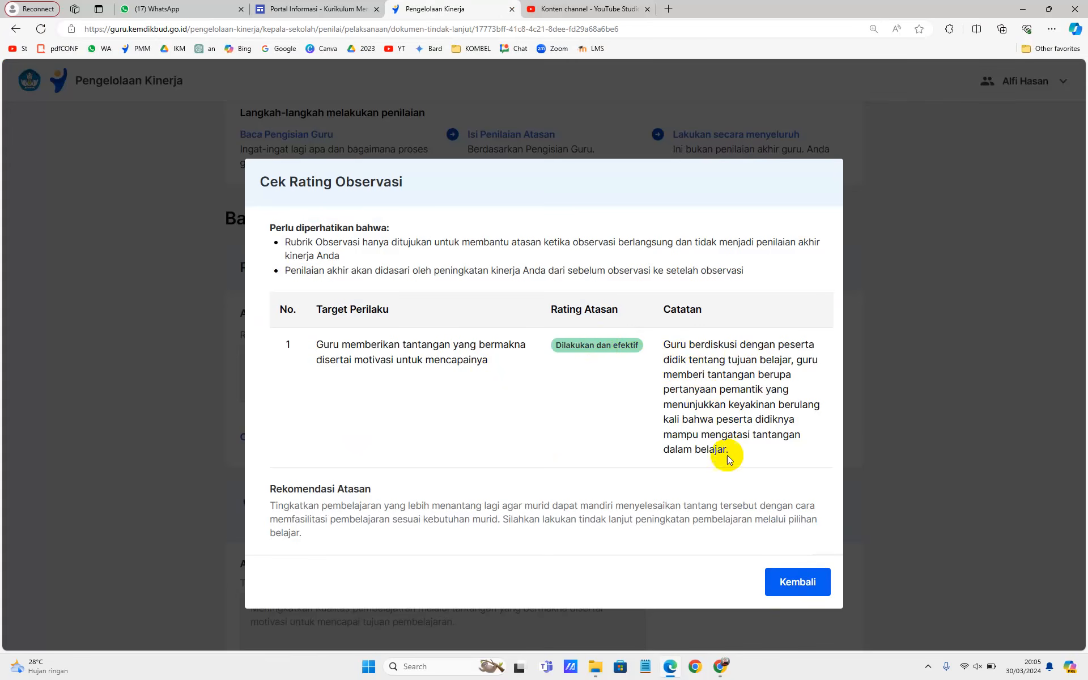
left_click(790, 583)
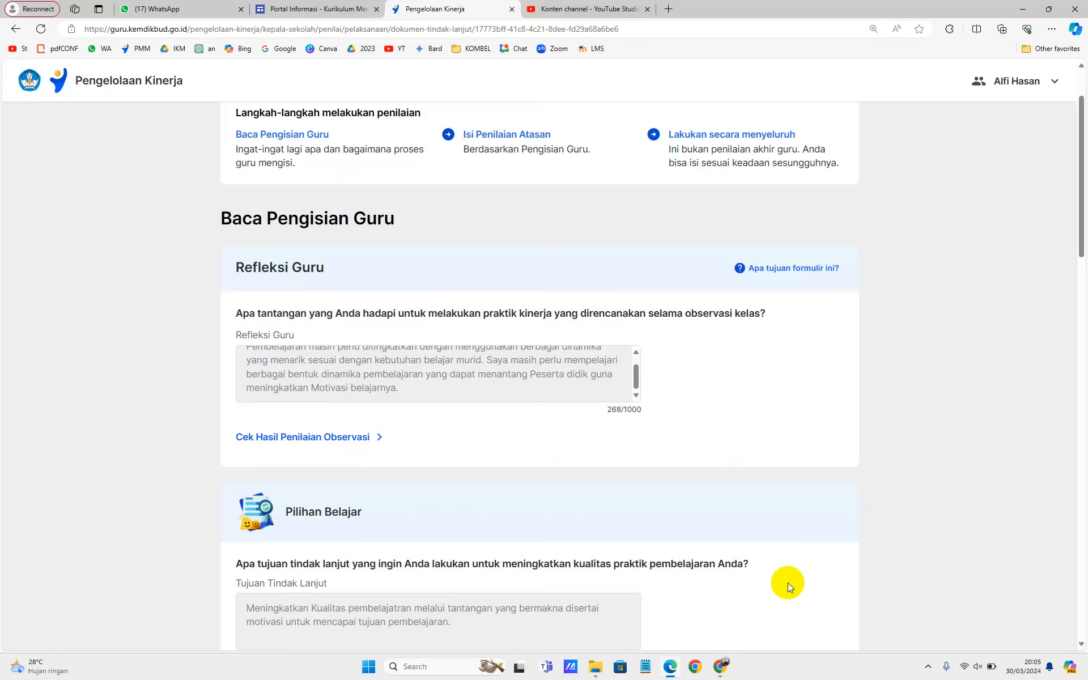
Step: Review the Refleksi Guru text and the Pilihan Belajar answers on follow-up goal, efforts, period and support needed
left_click_drag(355, 355, 413, 388)
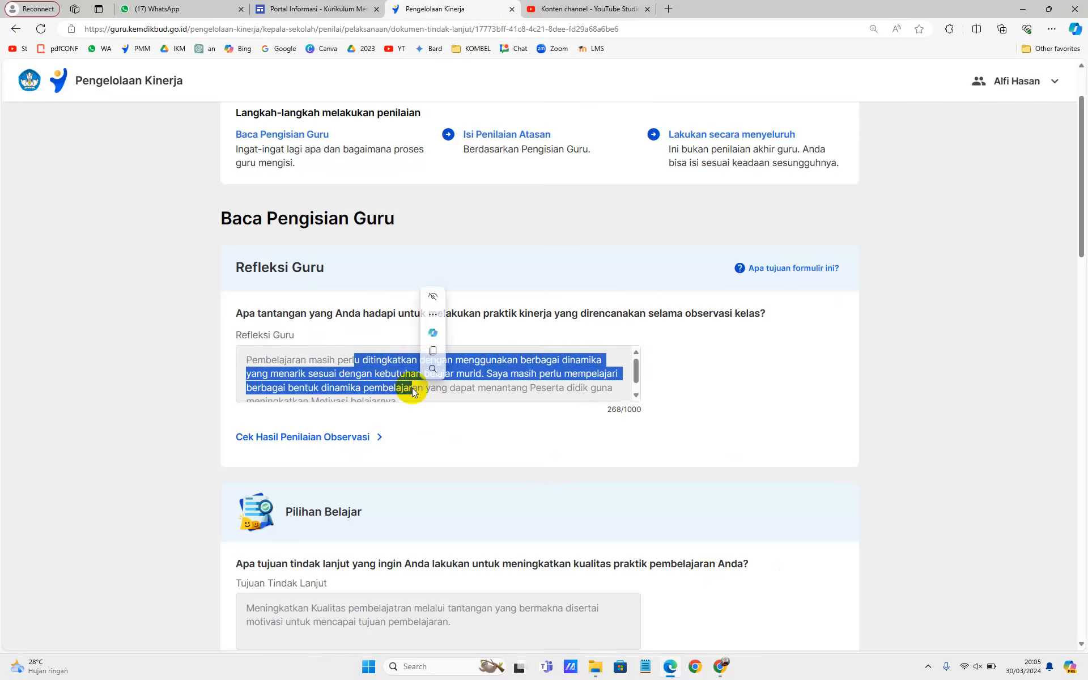
left_click(413, 387)
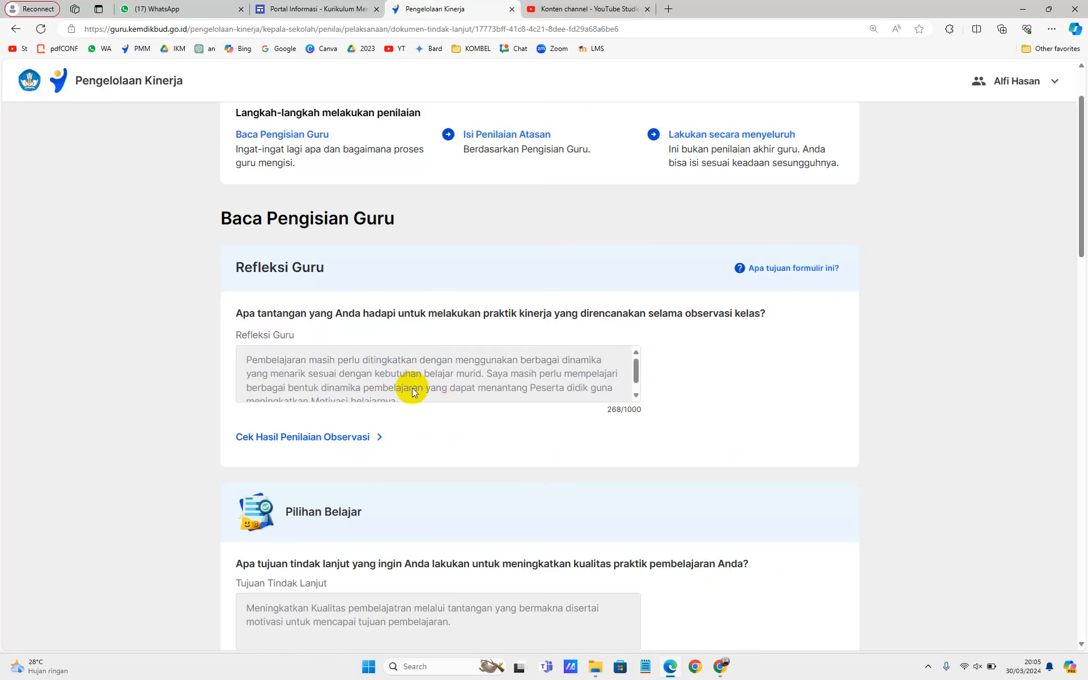
scroll(413, 387, "down", 1)
scroll(259, 388, "down", 3)
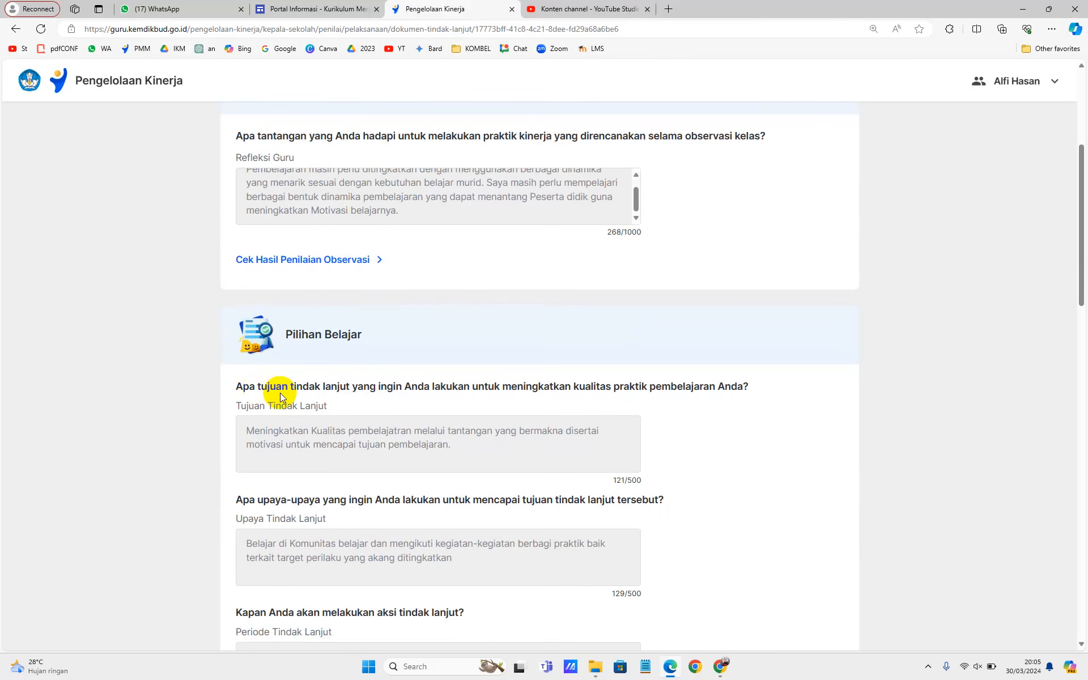
scroll(280, 392, "down", 2)
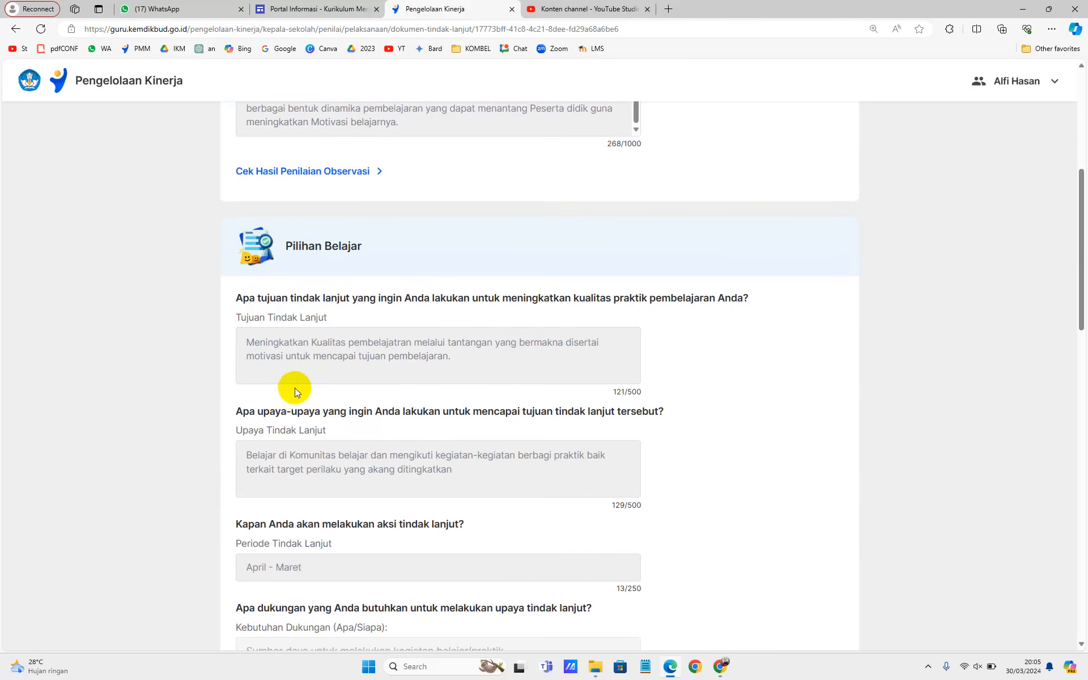
scroll(271, 289, "down", 2)
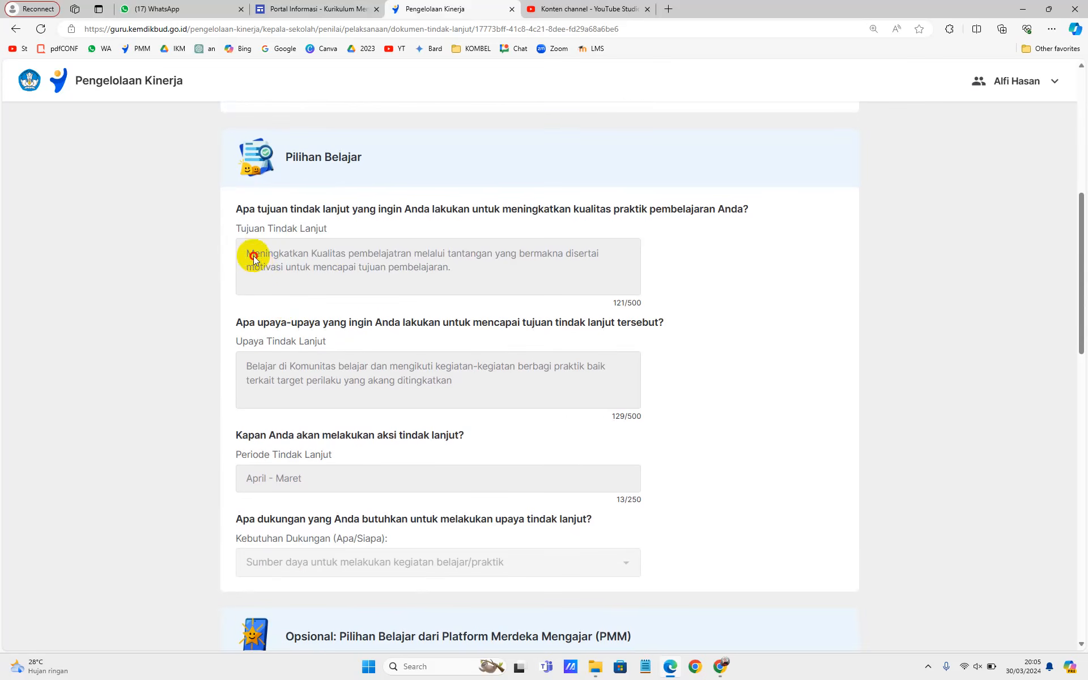
left_click_drag(253, 257, 368, 282)
left_click_drag(279, 366, 318, 394)
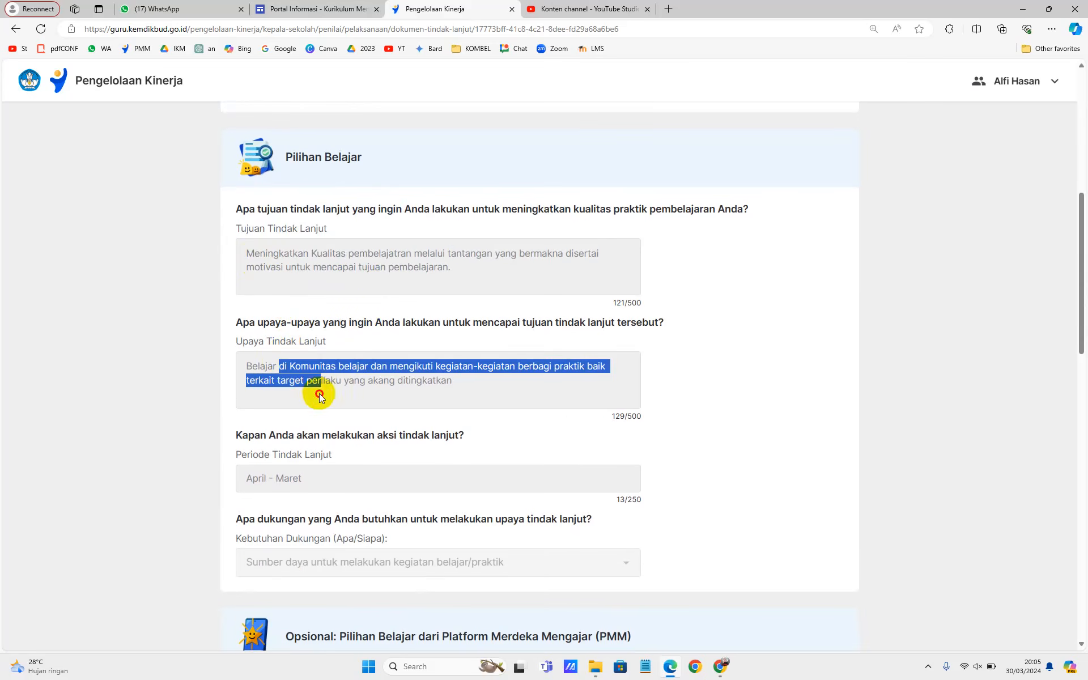
left_click(277, 484)
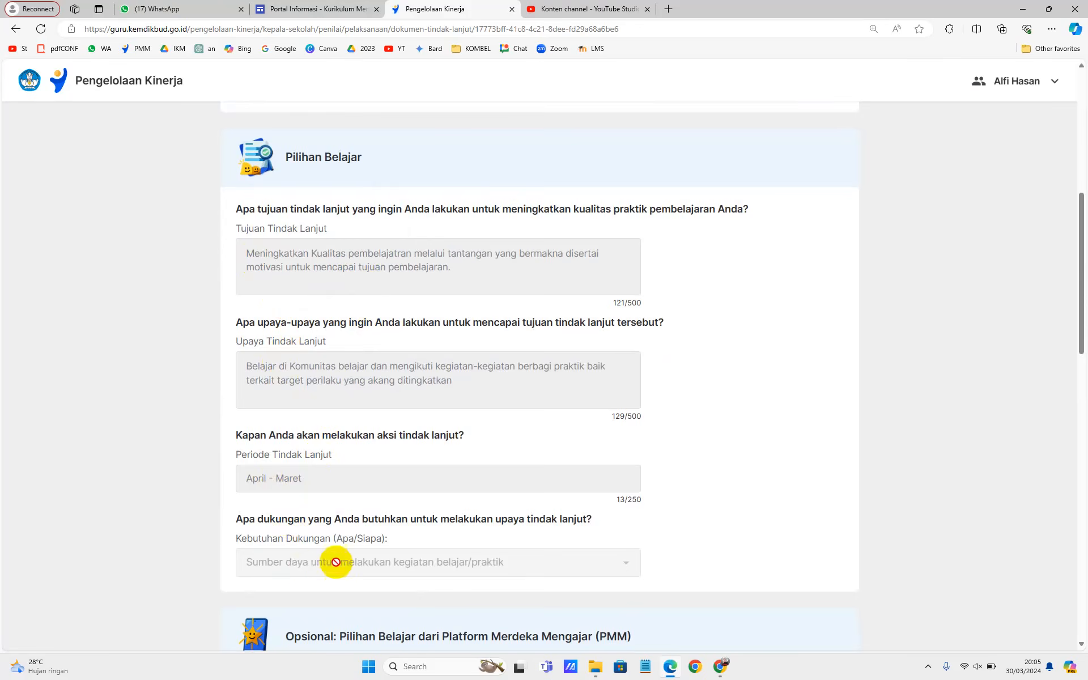
Step: Examine the optional PMM learning choices and the Isi Penilaian Atasan questions, and return to the start of the form
scroll(336, 561, "down", 4)
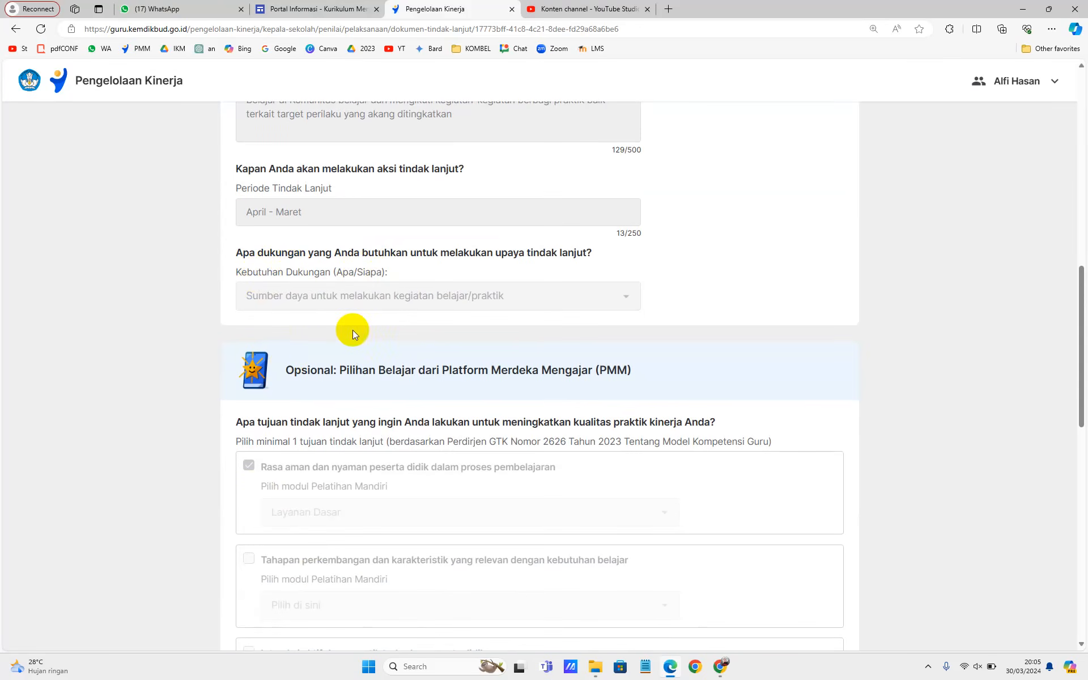
scroll(342, 391, "down", 3)
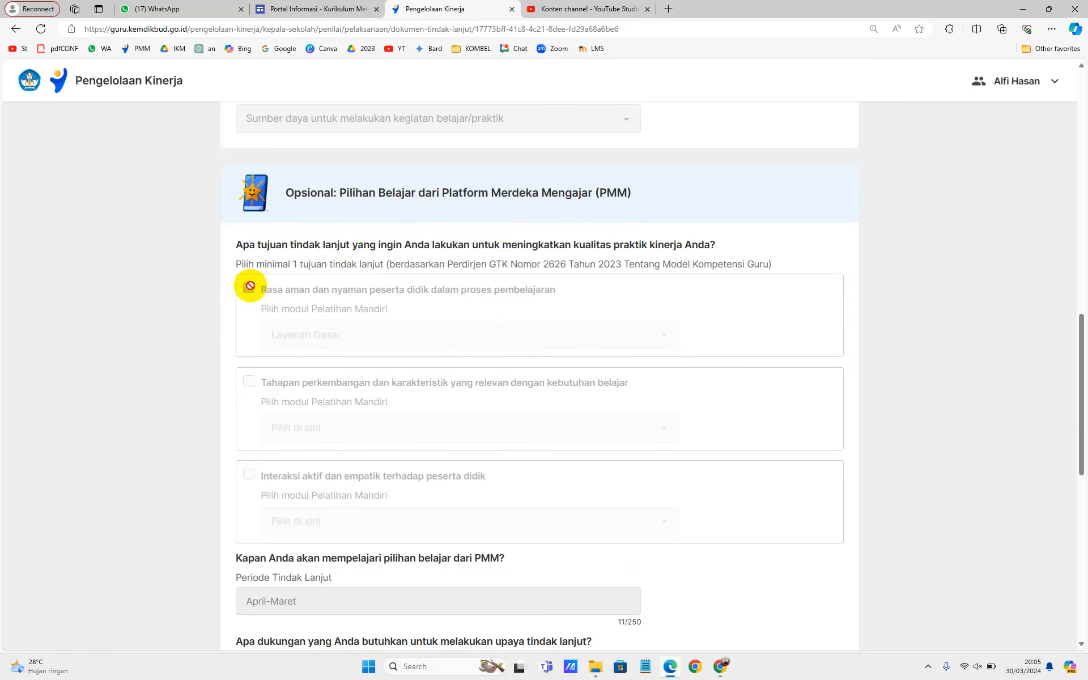
scroll(250, 286, "down", 5)
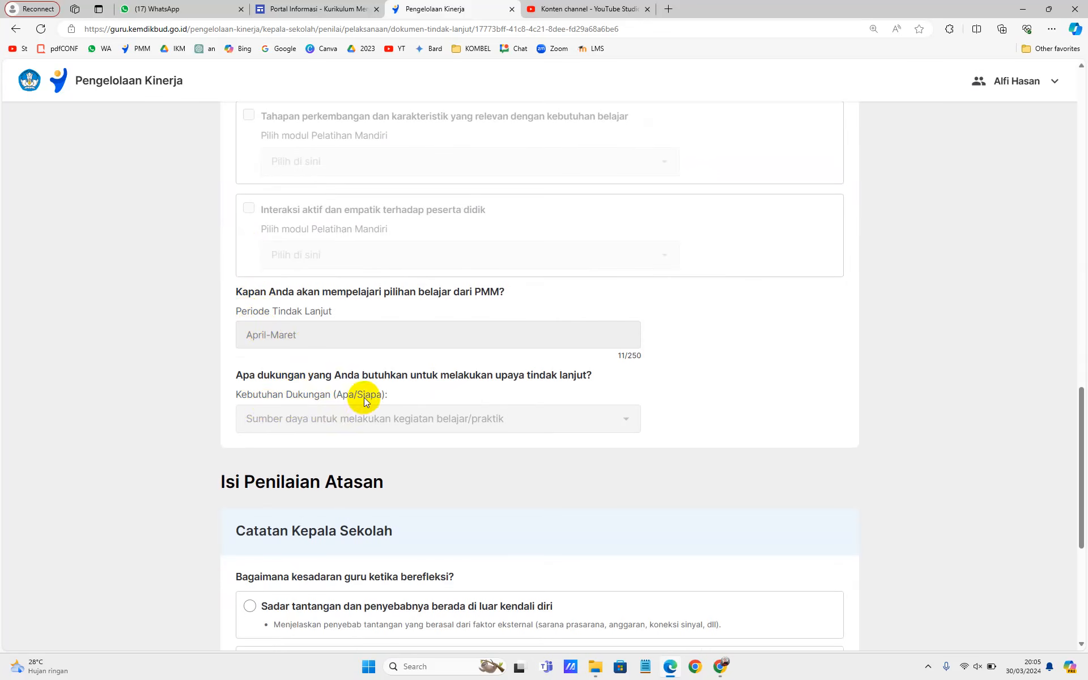
scroll(367, 342, "up", 10)
scroll(368, 342, "down", 8)
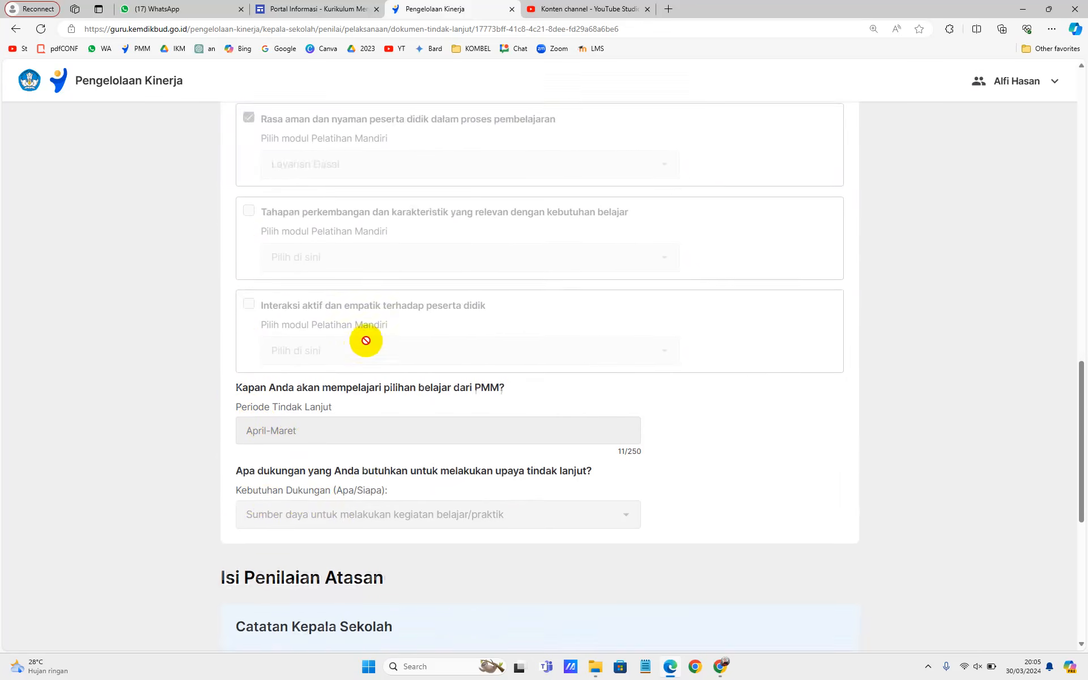
scroll(365, 340, "down", 7)
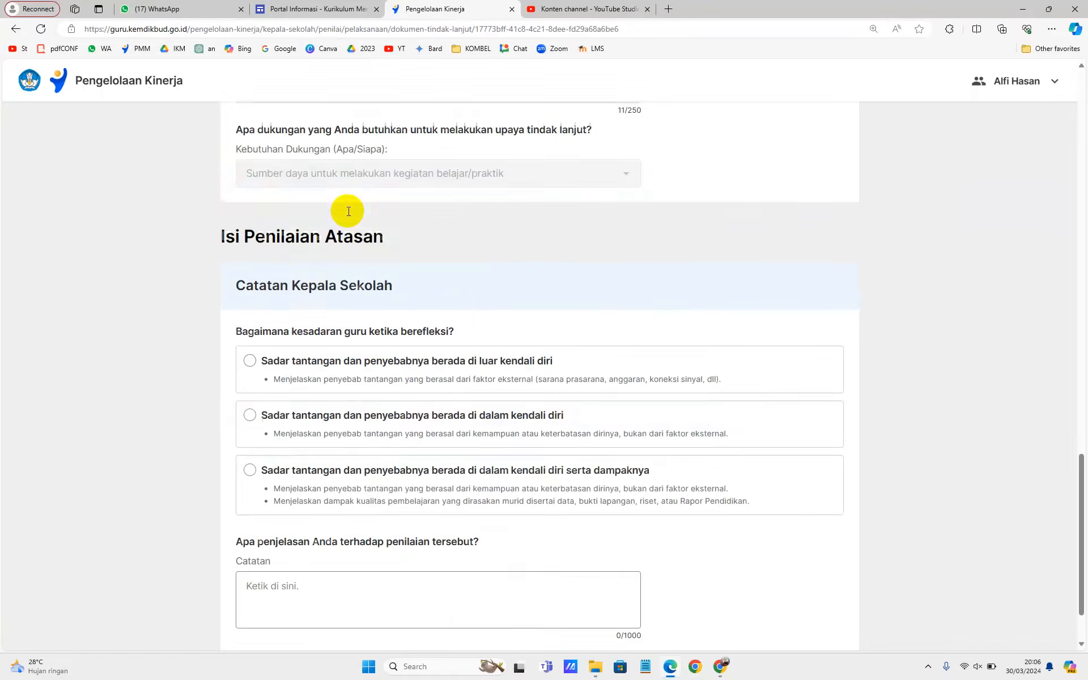
scroll(348, 212, "up", 20)
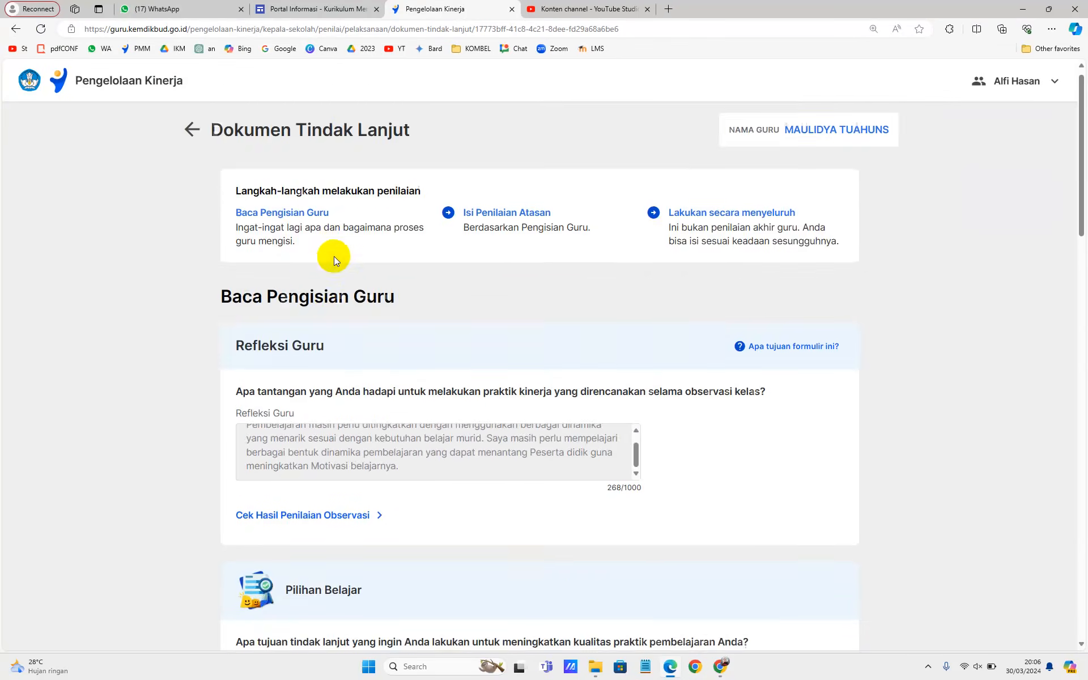
Step: Examine the first Catatan Kepala Sekolah question, "Bagaimana kesadaran guru ketika berefleksi?", and its answer options
scroll(334, 256, "down", 8)
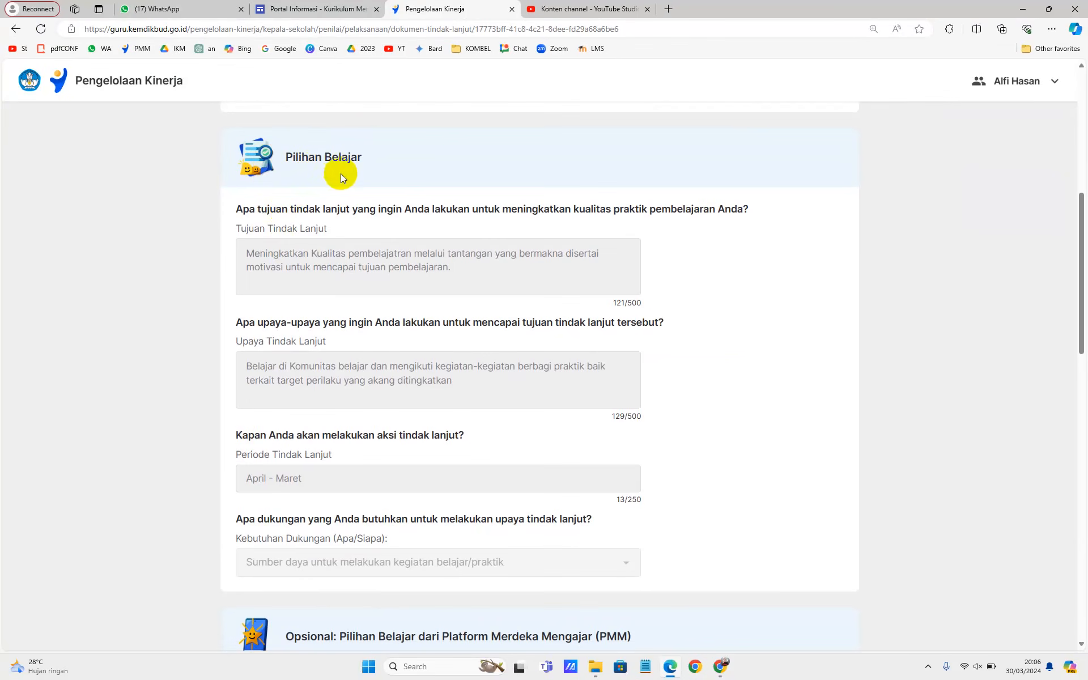
scroll(296, 545, "down", 10)
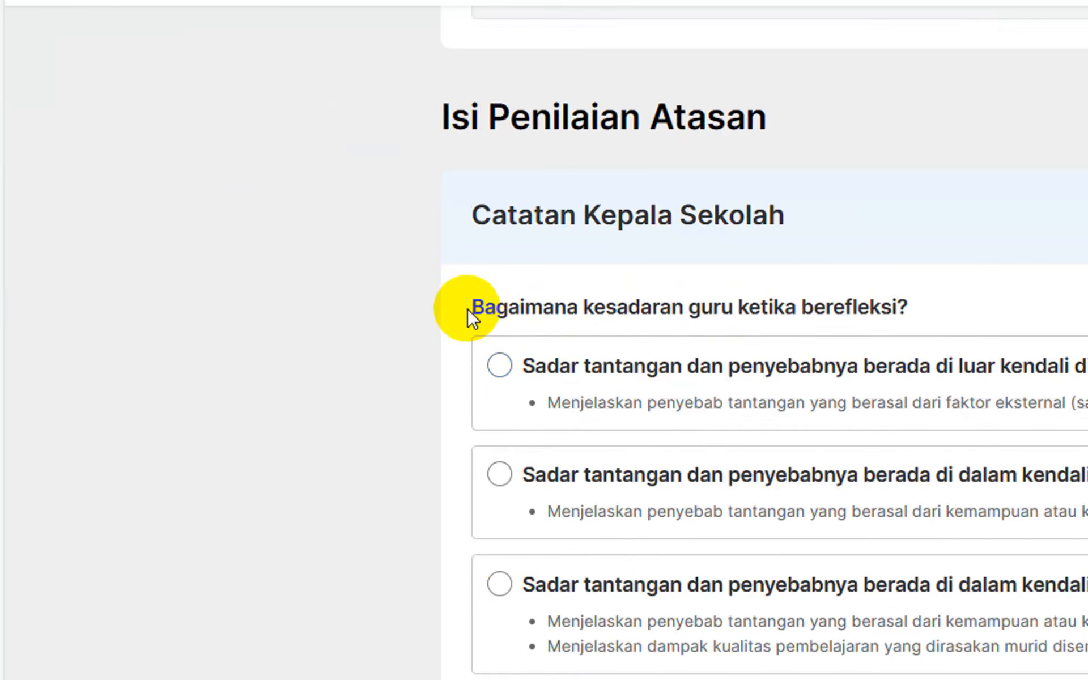
left_click_drag(468, 309, 897, 309)
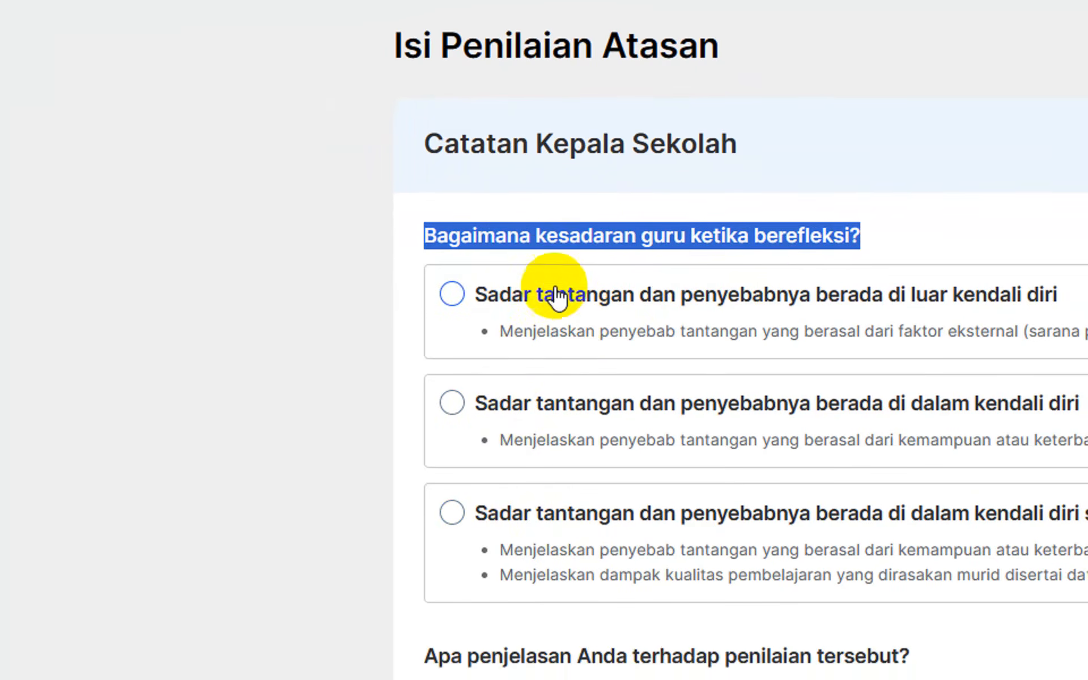
scroll(555, 295, "up", 3)
left_click(522, 417)
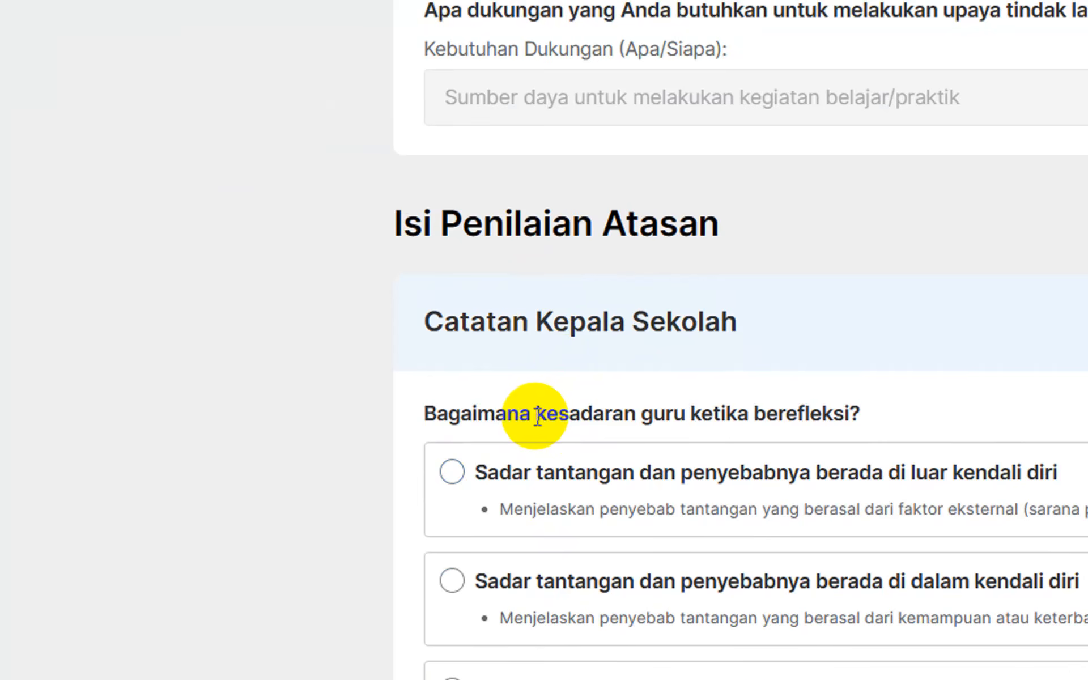
Step: Reread the teacher's Refleksi Guru answer and return to the reflection-awareness options in Isi Penilaian Atasan
scroll(703, 360, "up", 10)
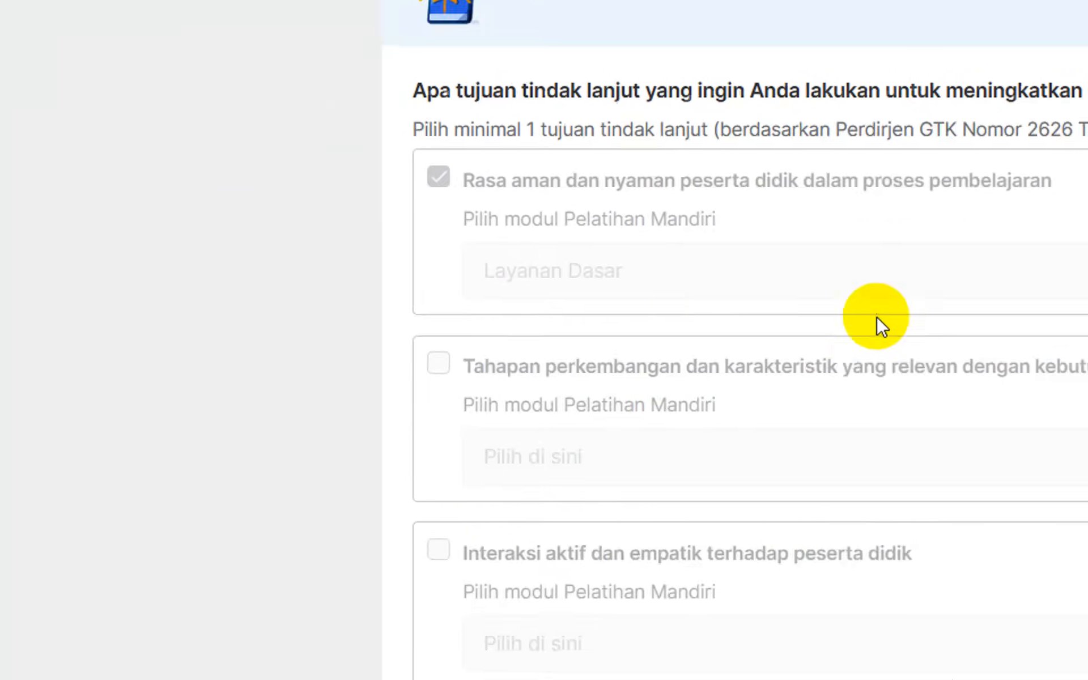
scroll(867, 316, "up", 15)
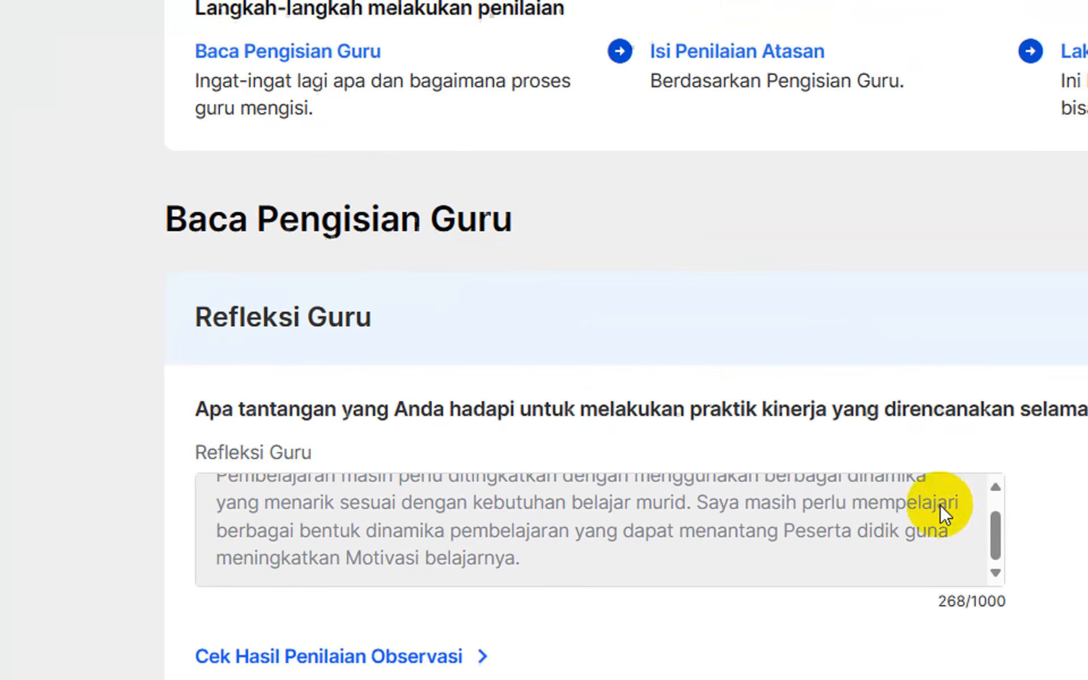
left_click_drag(302, 502, 209, 412)
scroll(410, 458, "down", 1)
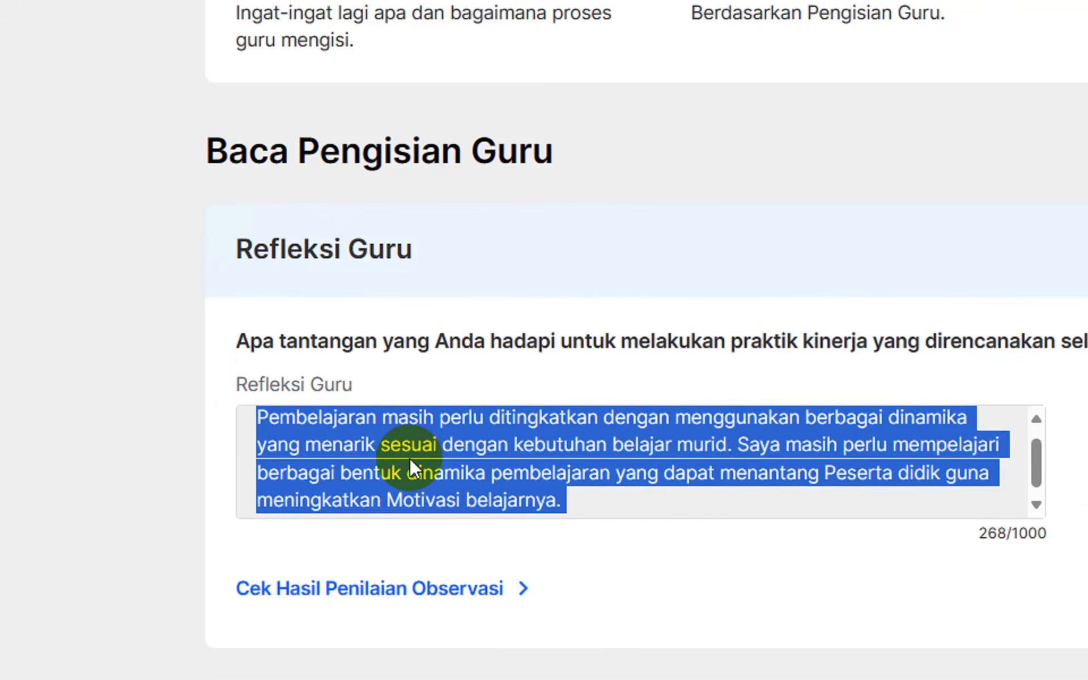
scroll(209, 495, "down", 6)
scroll(229, 503, "down", 15)
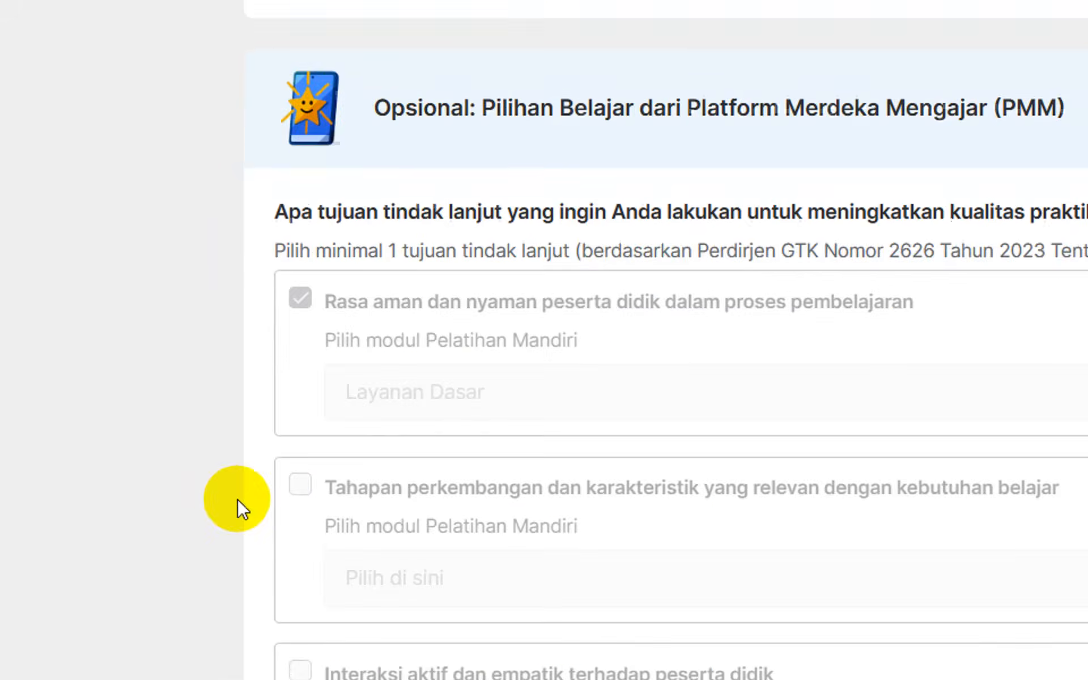
scroll(428, 532, "up", 5)
scroll(428, 532, "down", 7)
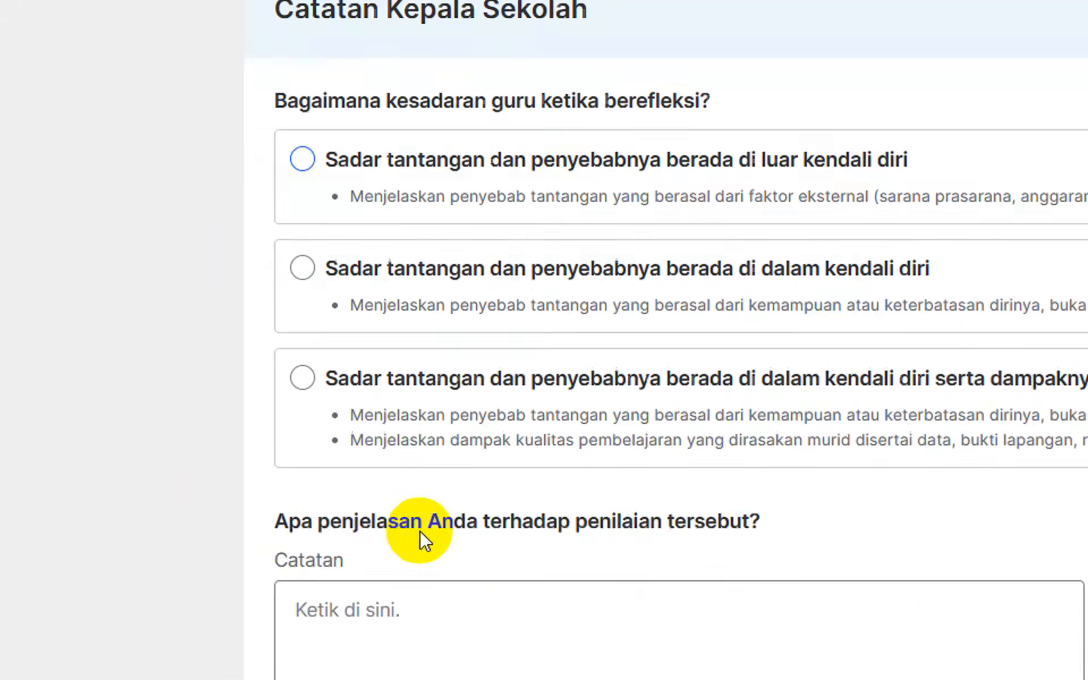
Step: Try each of the three reflection-awareness ratings in turn, and activate the Catatan explanation field
left_click(306, 170)
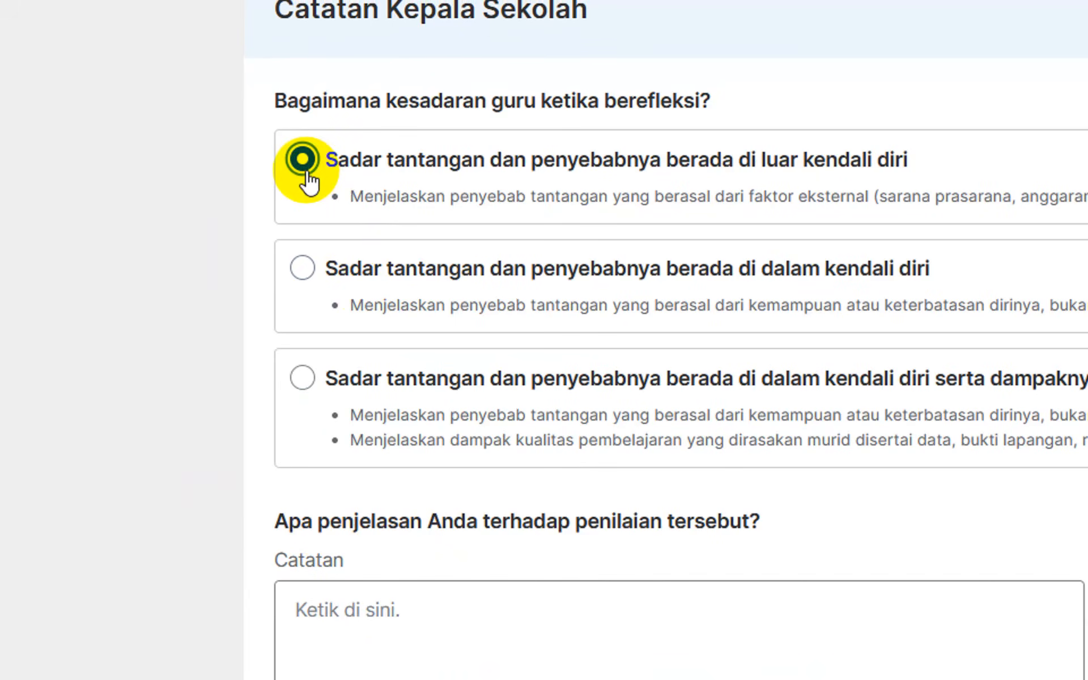
left_click(305, 269)
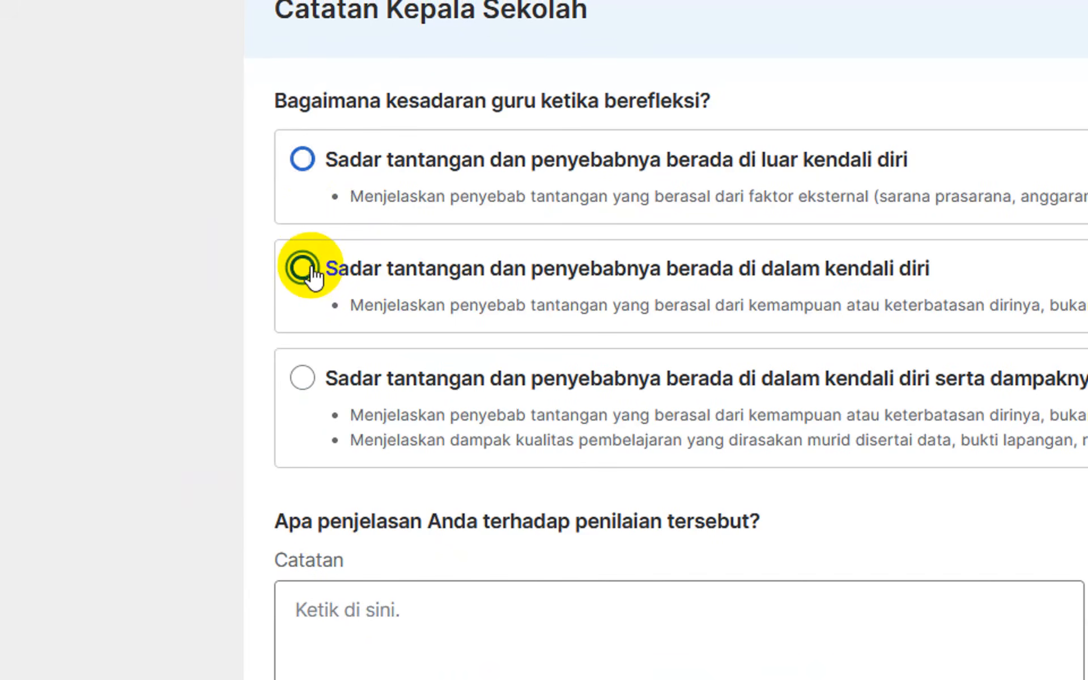
left_click(303, 378)
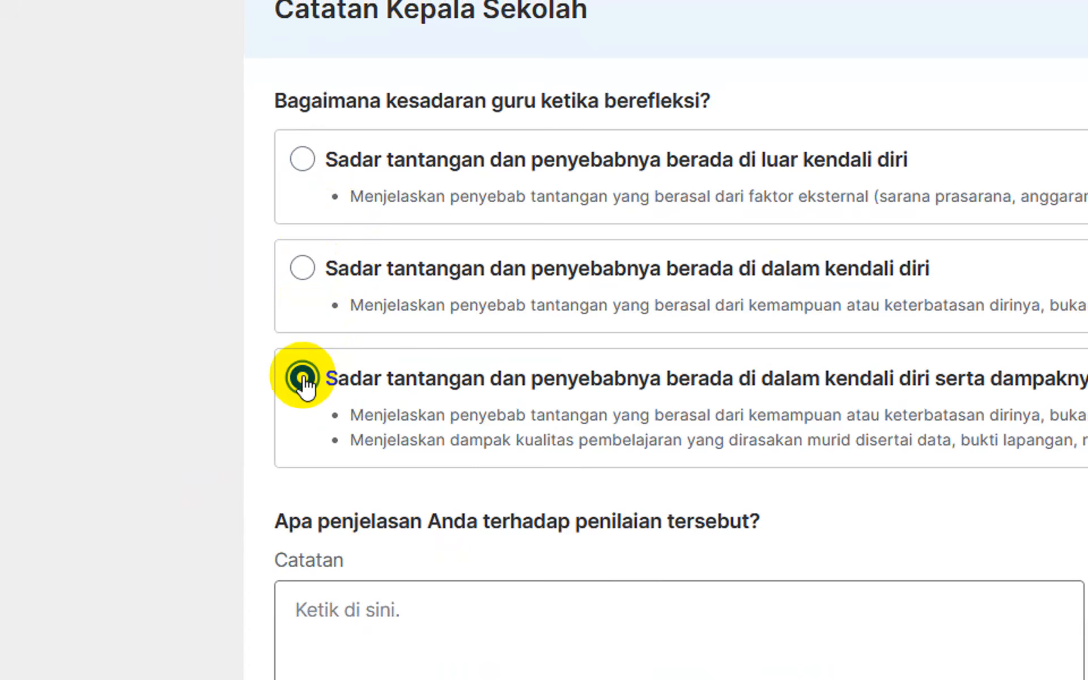
scroll(493, 540, "down", 2)
left_click(307, 495)
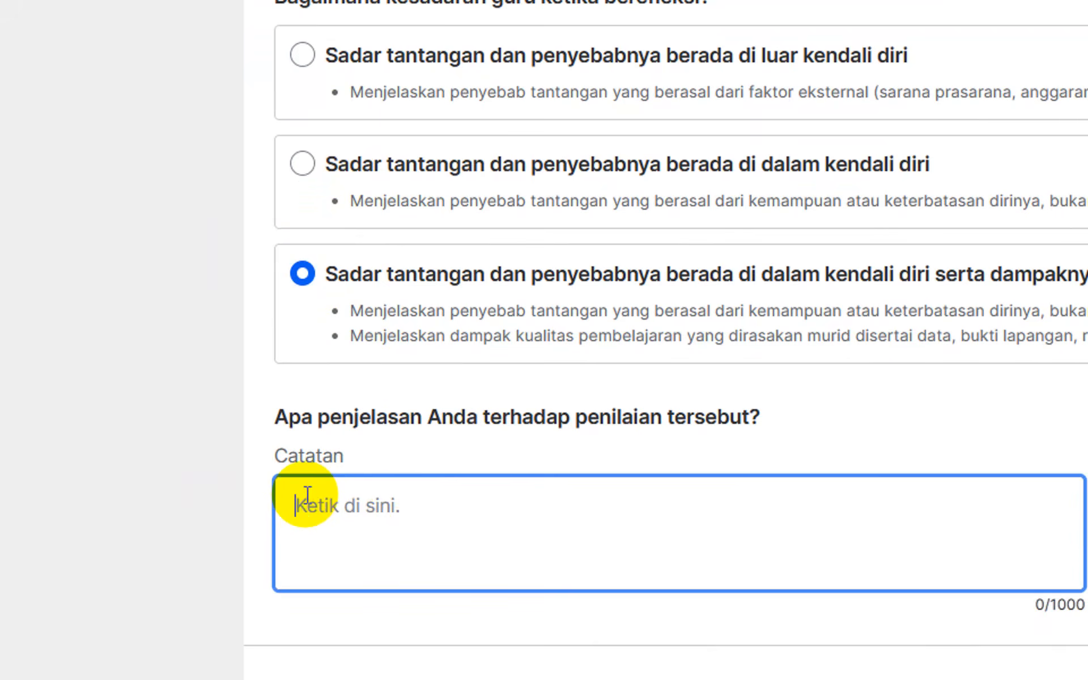
Step: Switch back and forth among the three ratings for "Bagaimana kesadaran guru ketika berefleksi?" to compare them
scroll(316, 104, "up", 2)
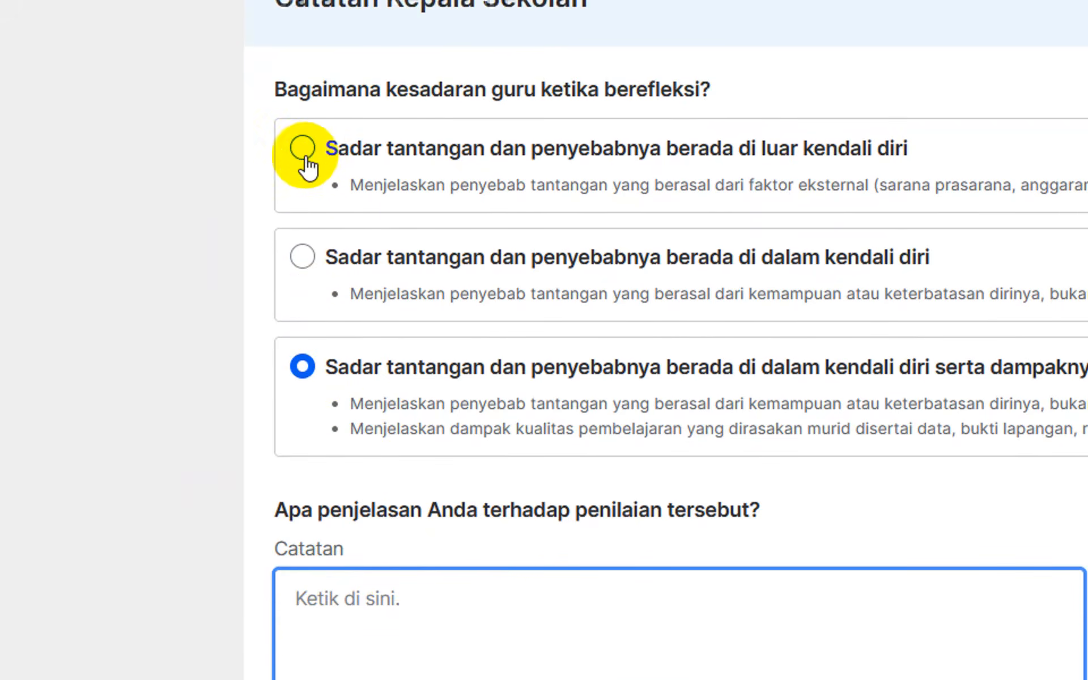
scroll(303, 170, "up", 1)
left_click(303, 164)
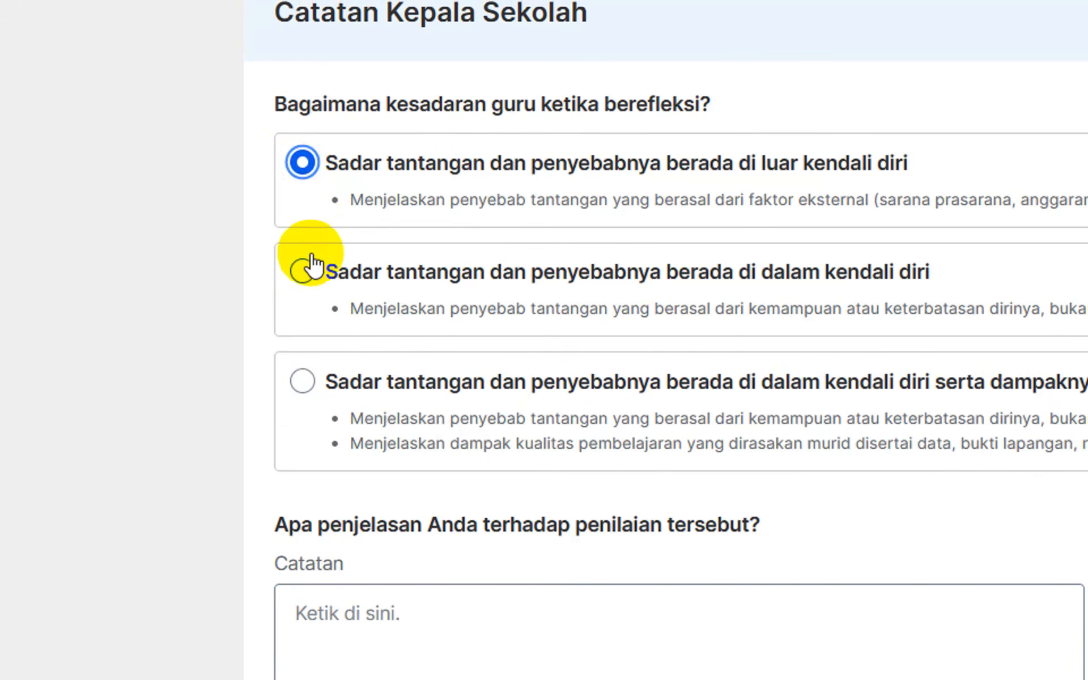
left_click(310, 281)
left_click(297, 383)
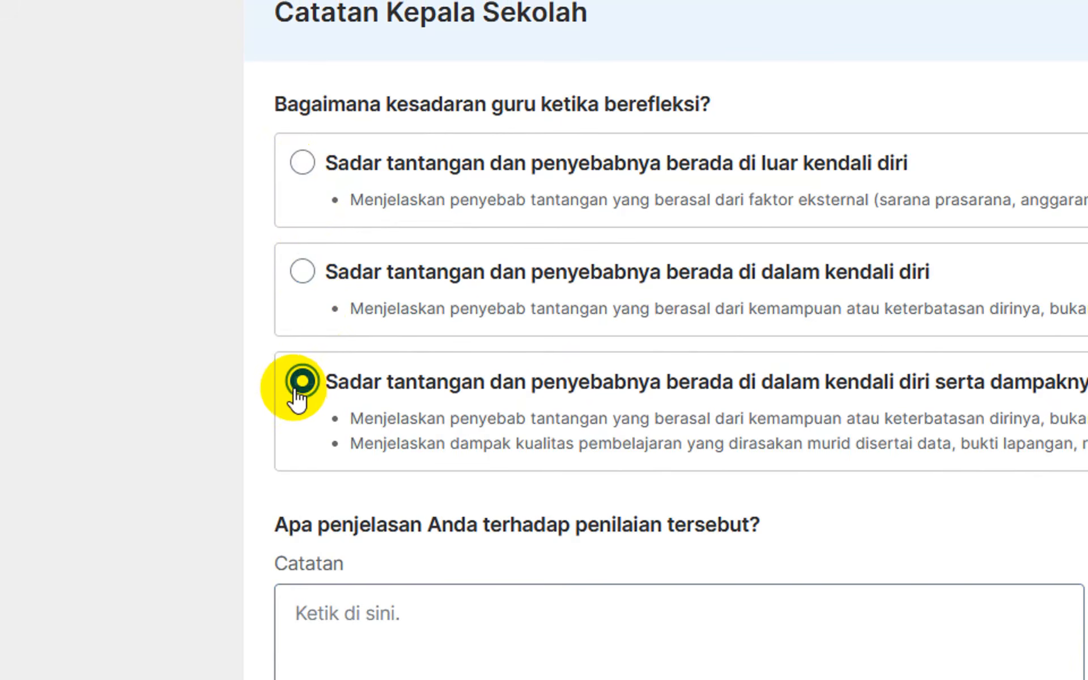
left_click(310, 281)
scroll(297, 164, "up", 1)
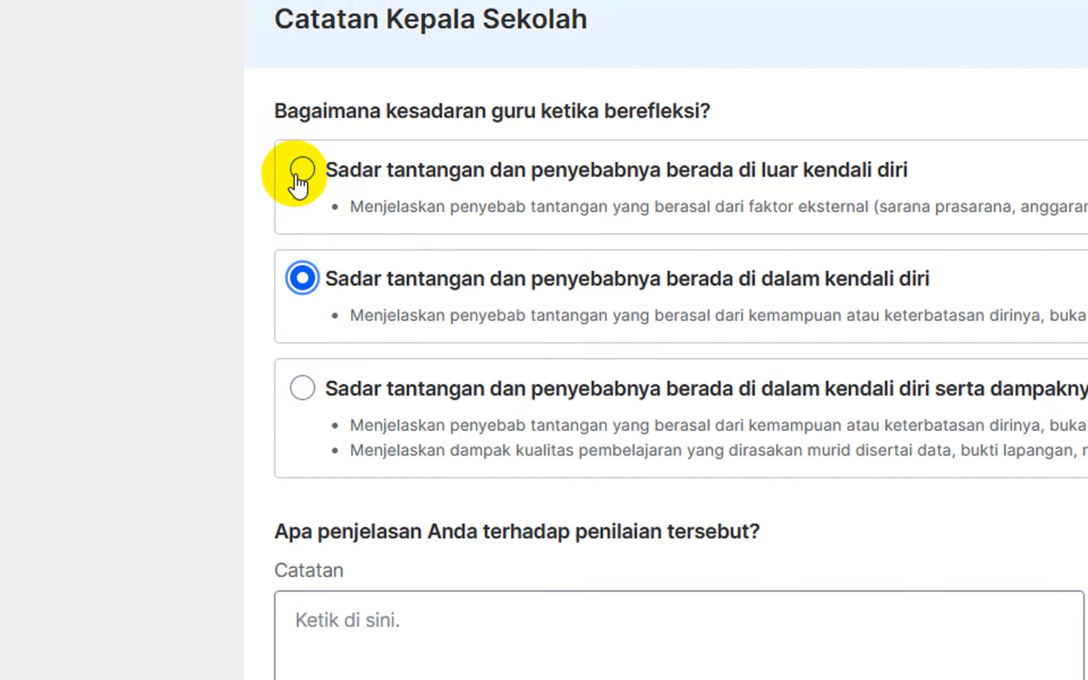
left_click(299, 171)
left_click(304, 388)
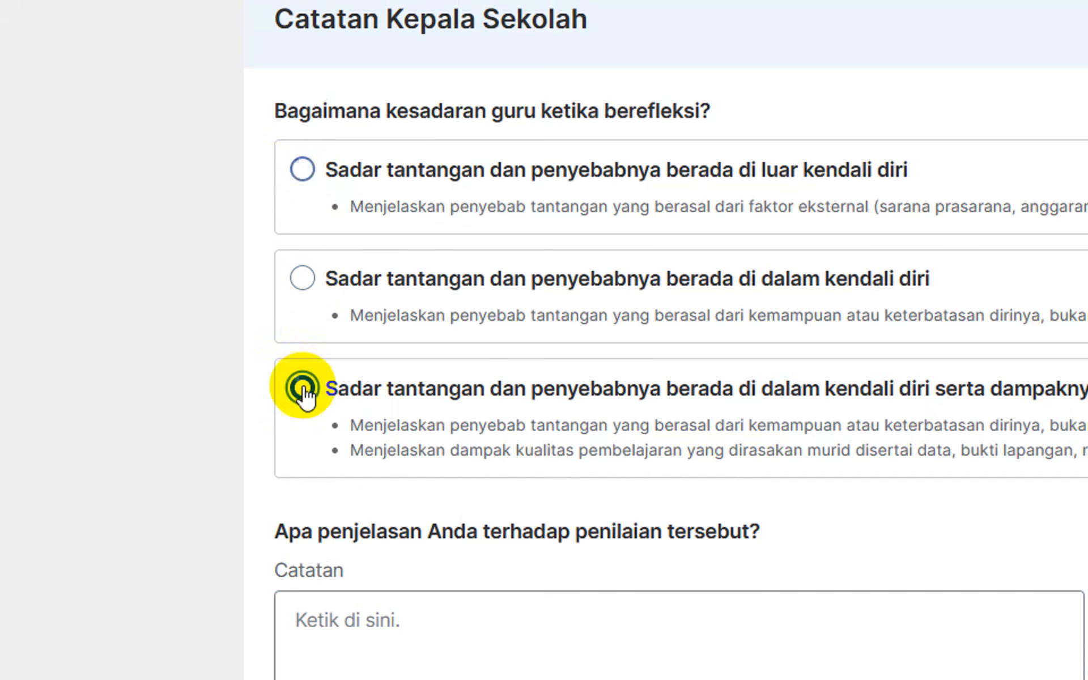
scroll(295, 193, "up", 1)
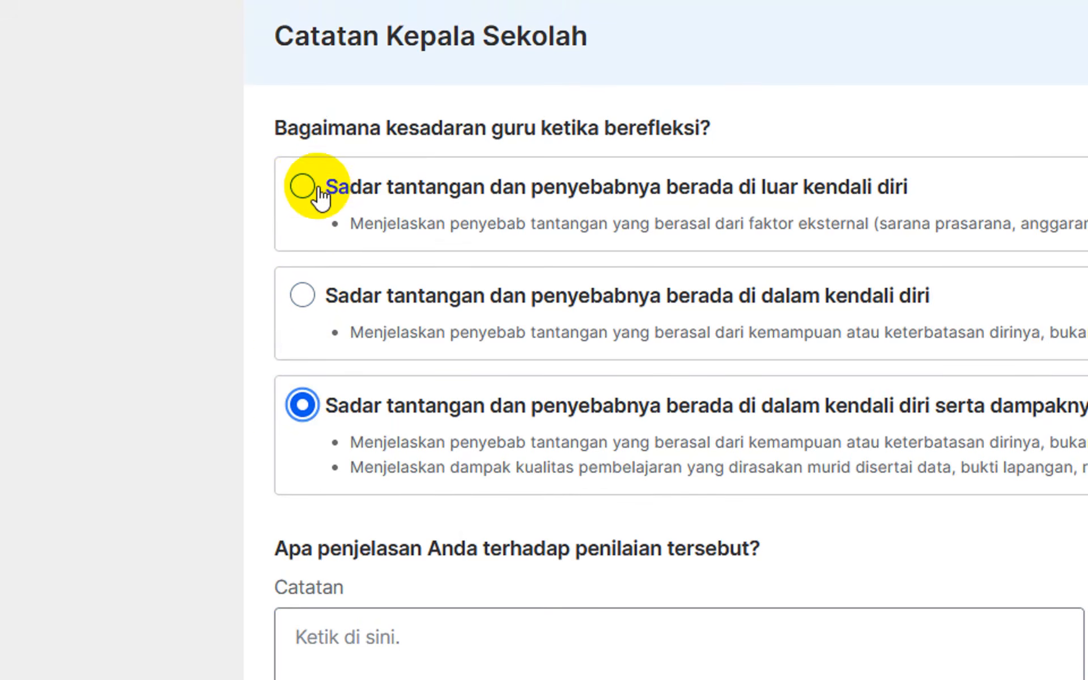
left_click(306, 190)
left_click(306, 297)
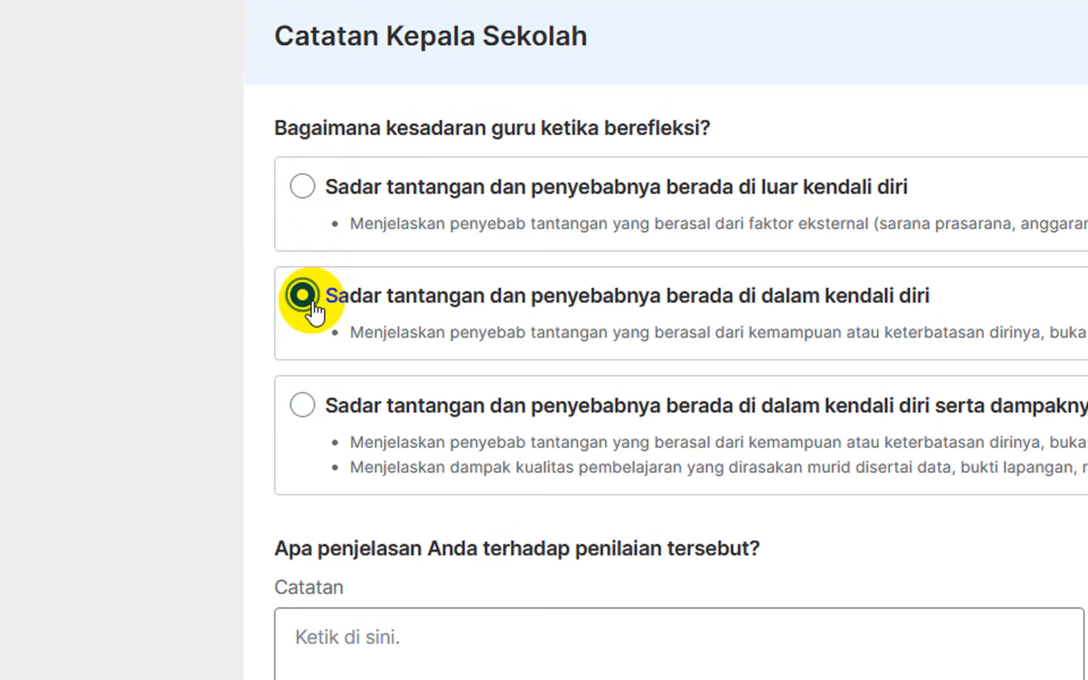
left_click(299, 417)
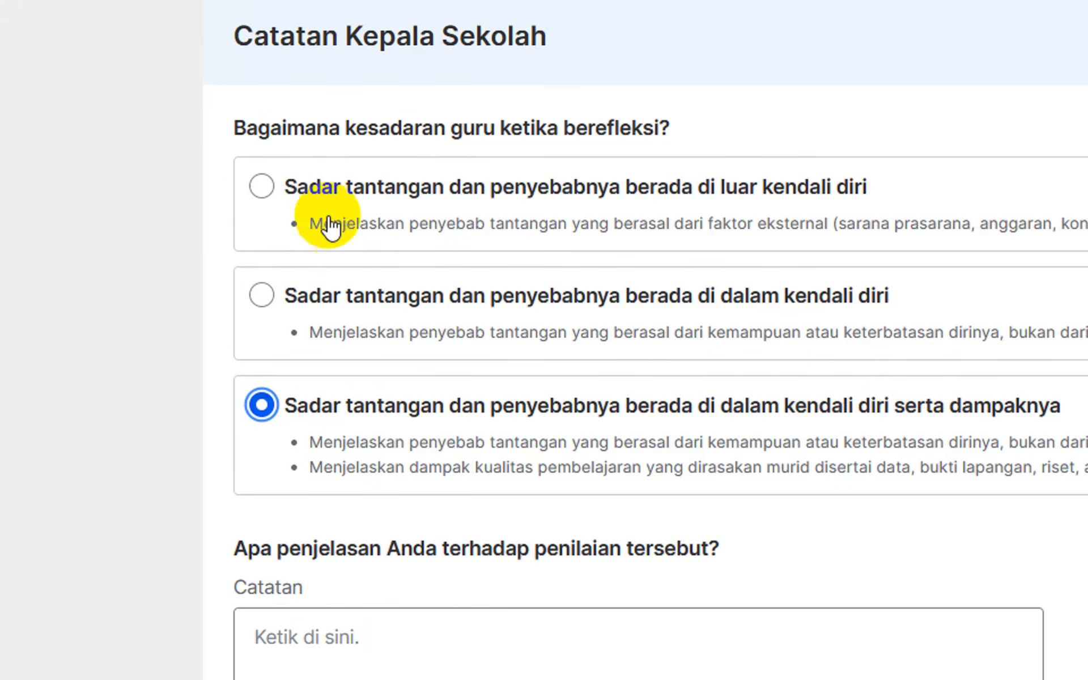
Step: Try the "di luar kendali diri" and "di dalam kendali diri" ratings while reading the criteria of each
left_click(317, 213)
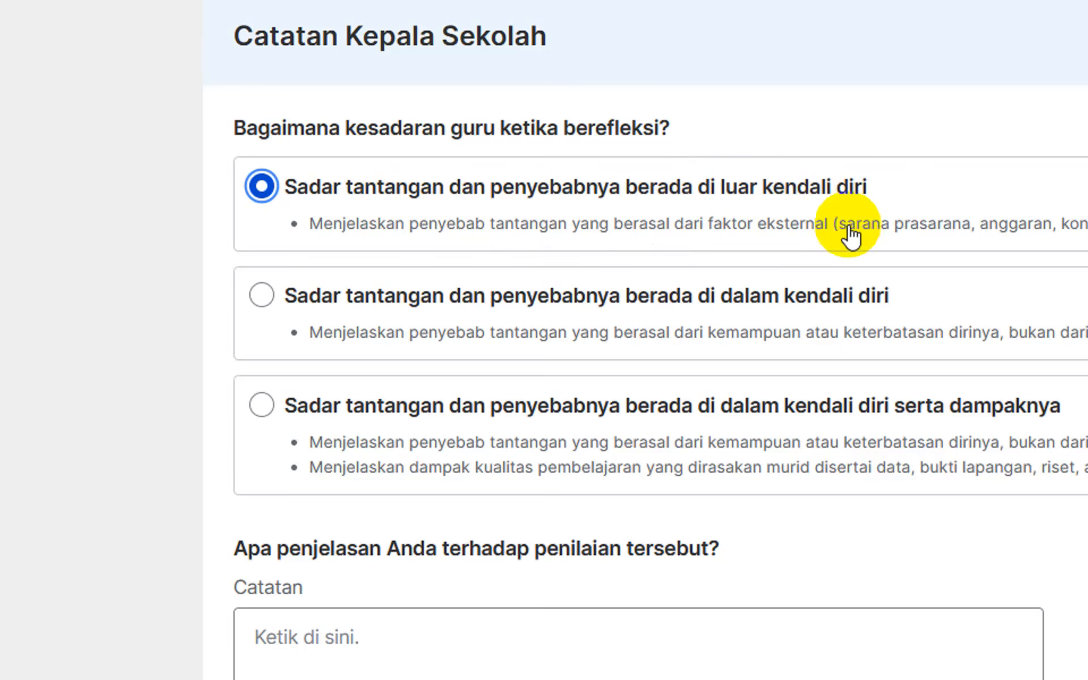
left_click(900, 219)
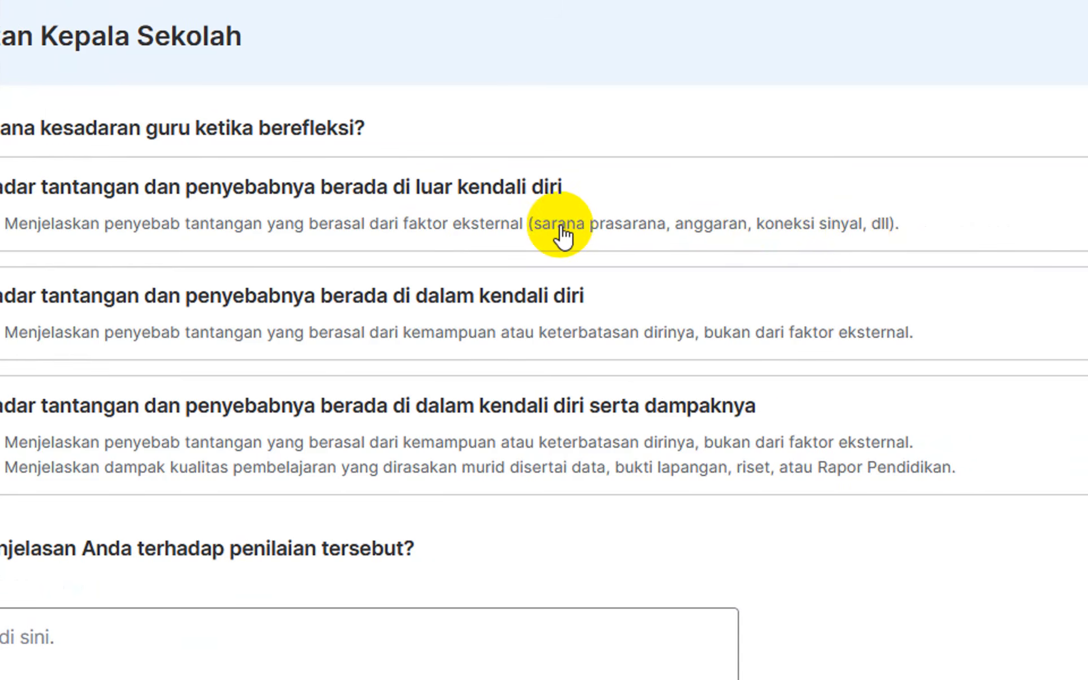
left_click(93, 186)
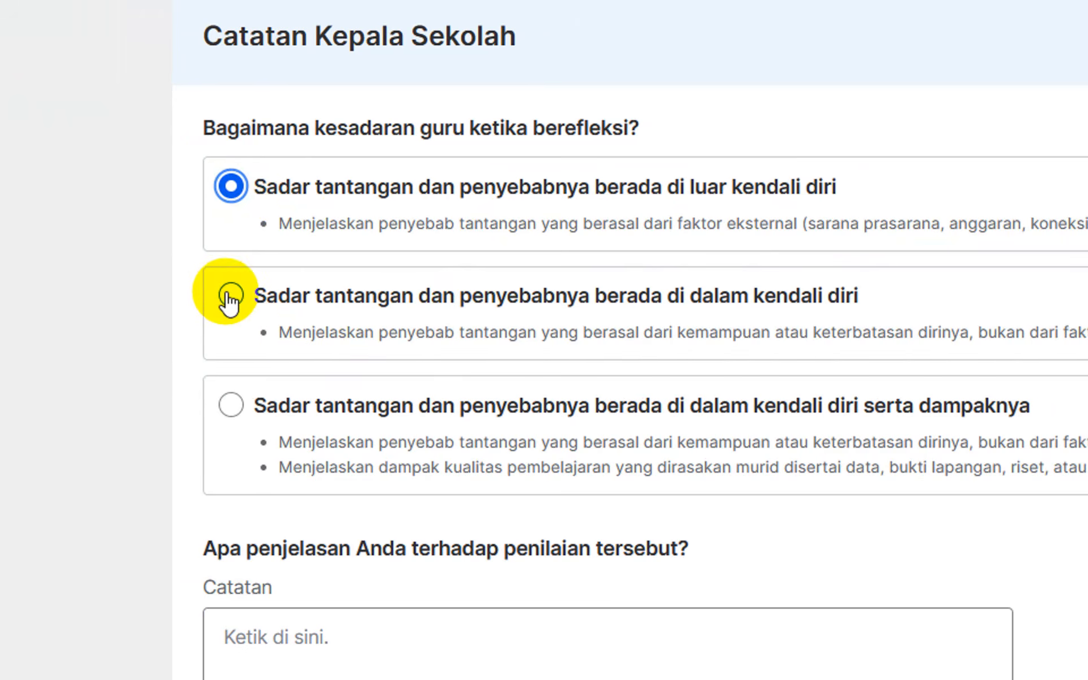
left_click(230, 296)
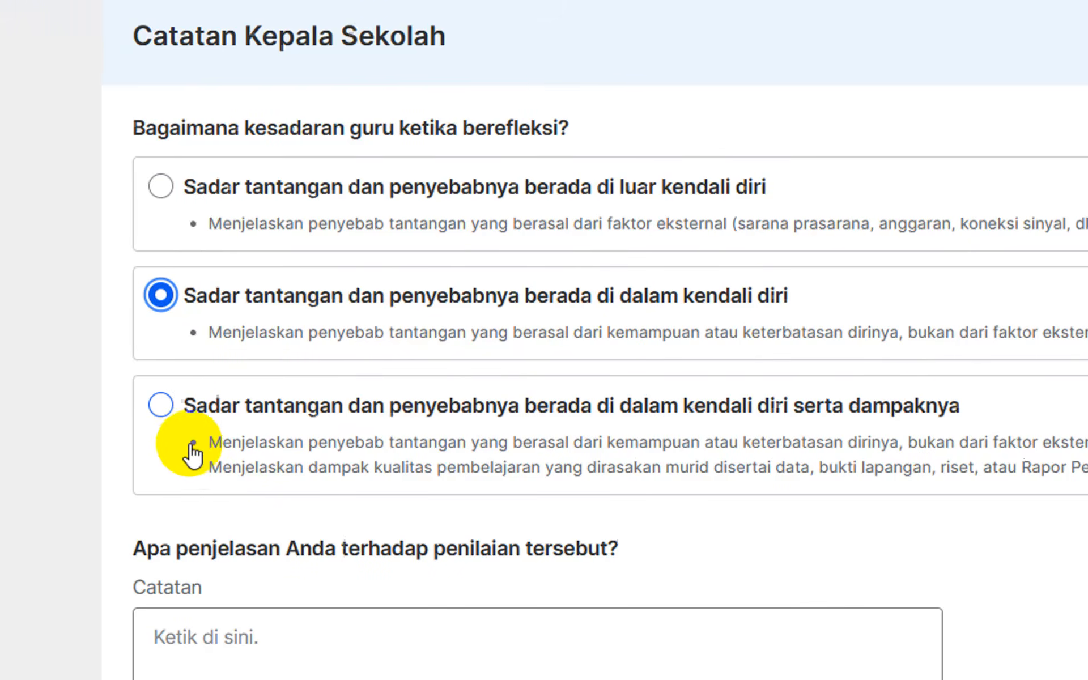
Step: Rate the teacher's reflection awareness as "Sadar tantangan dan penyebabnya berada di dalam kendali diri serta dampaknya" and activate the Catatan field
left_click(222, 406)
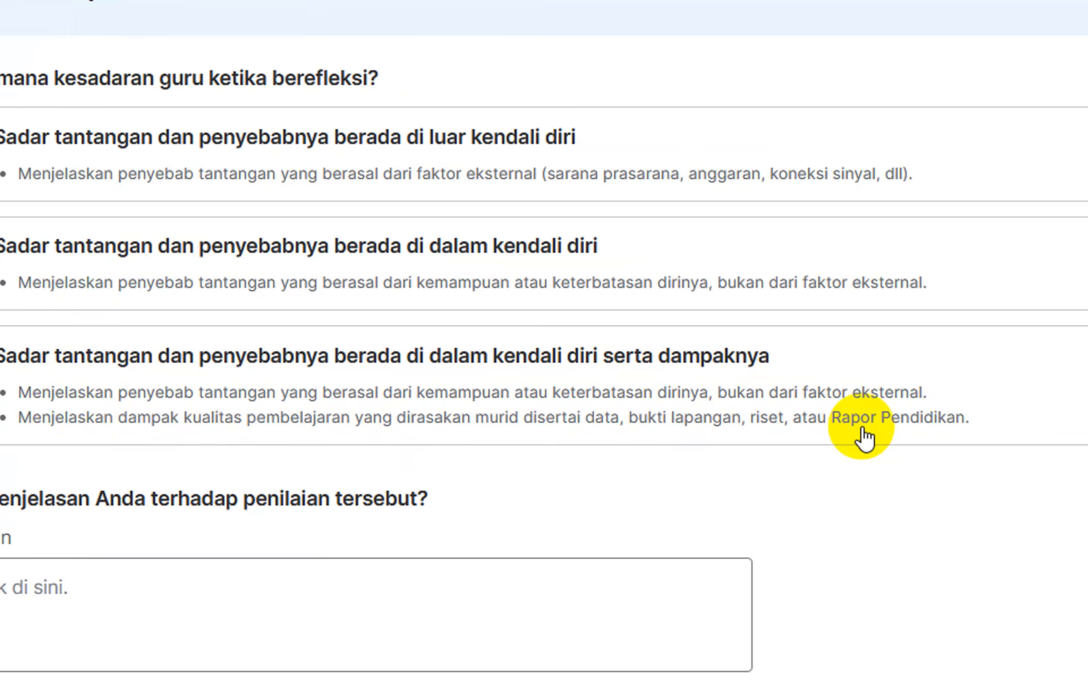
left_click(129, 393)
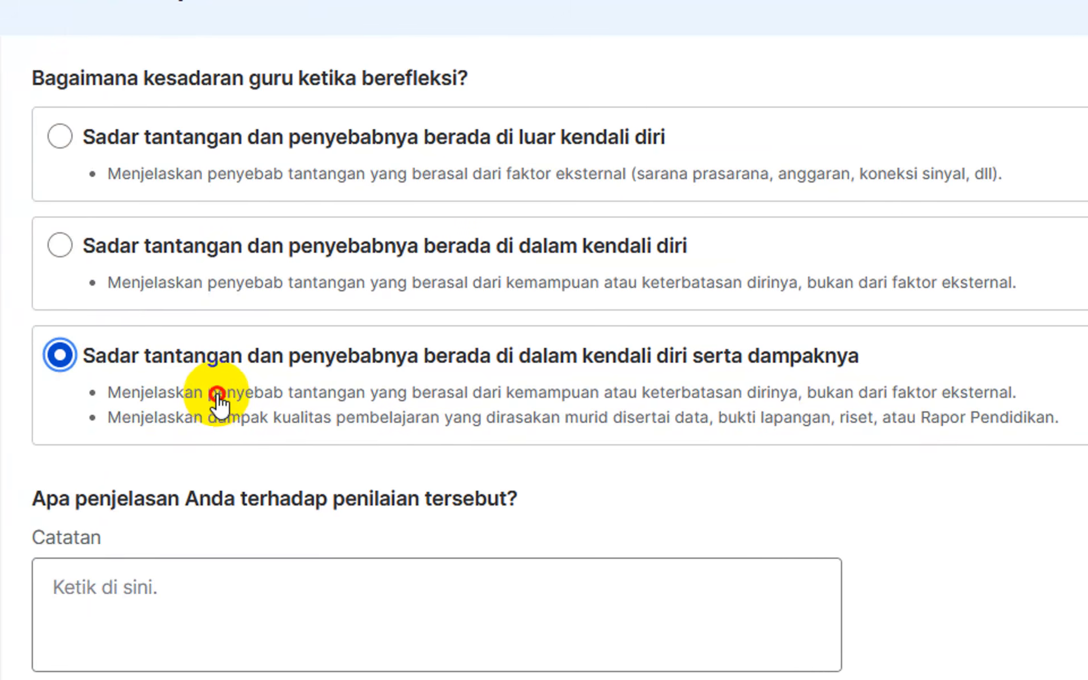
left_click(165, 393)
left_click_drag(260, 393, 343, 395)
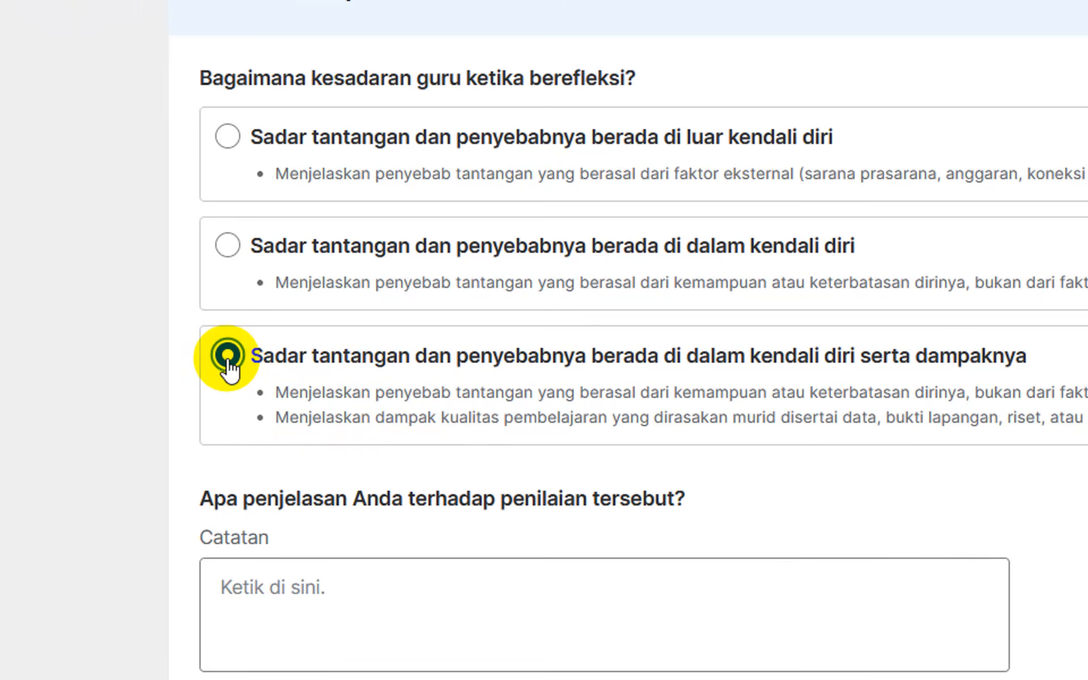
left_click(250, 588)
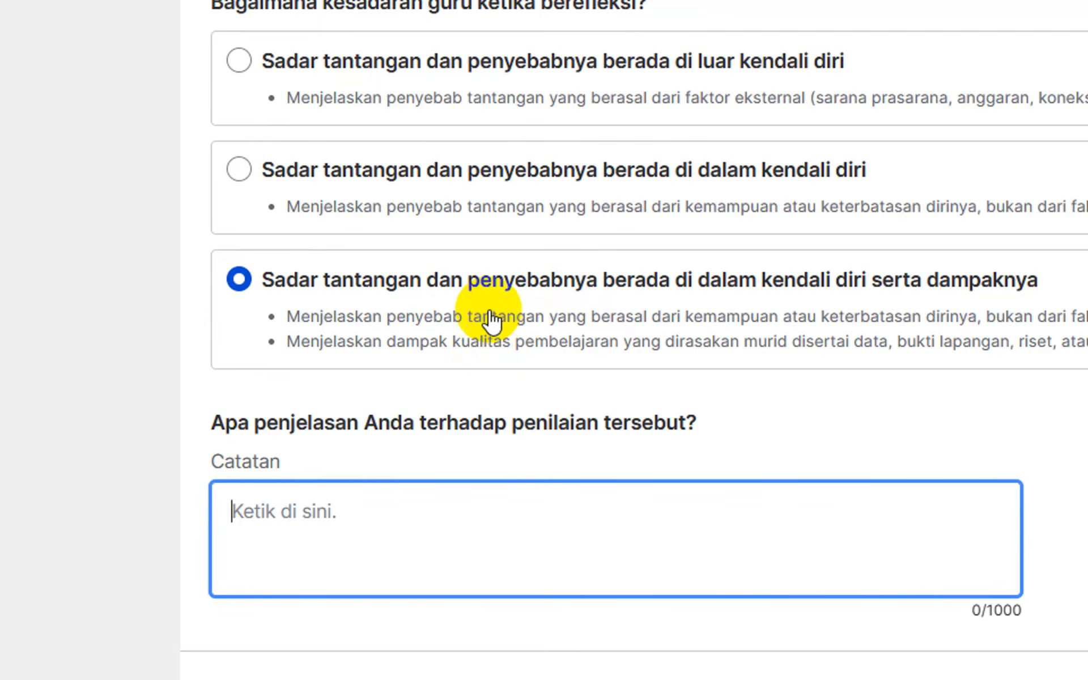
Step: Go back to the Refleksi Guru answer and read its full text as the basis for the rating's explanation
scroll(491, 317, "up", 20)
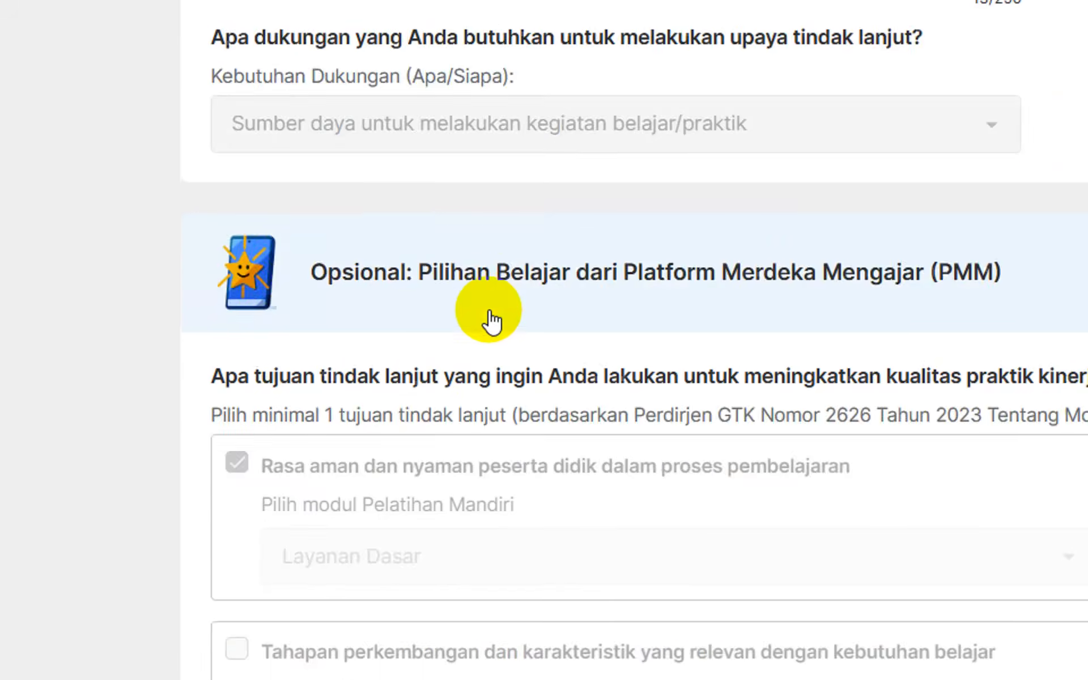
scroll(488, 310, "up", 10)
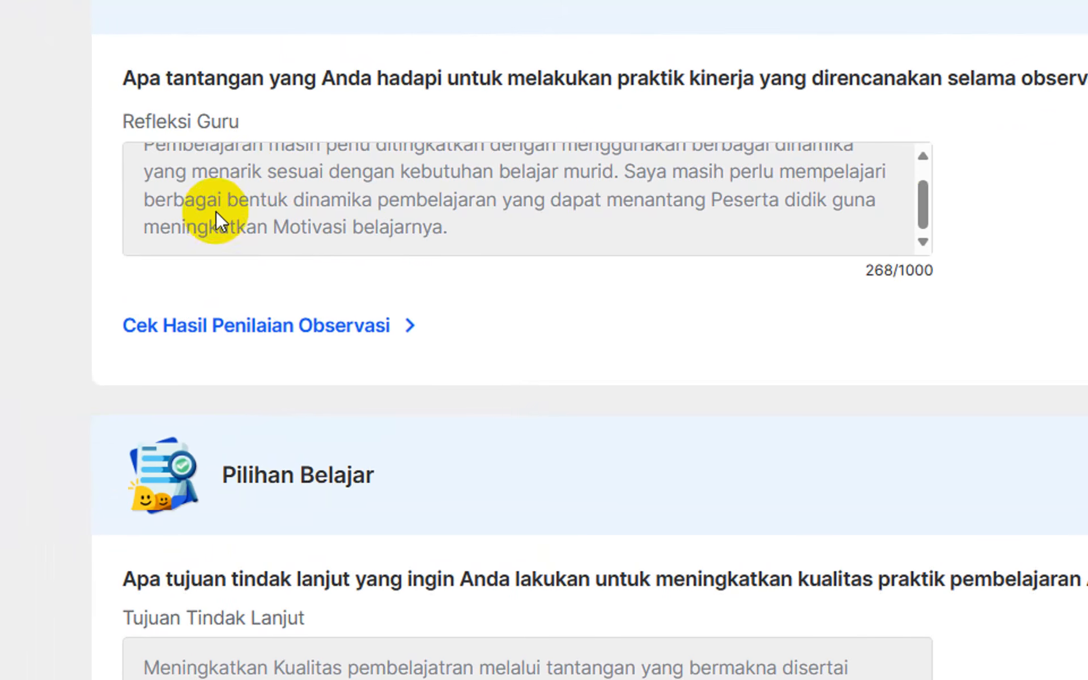
scroll(181, 196, "up", 1)
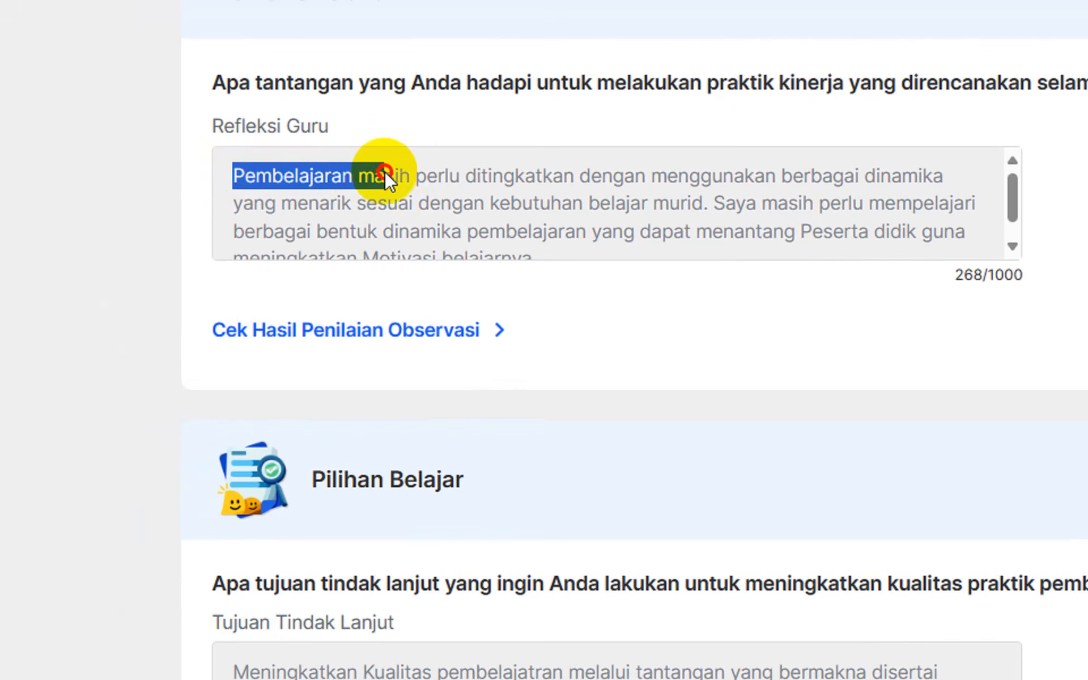
left_click_drag(463, 171, 453, 208)
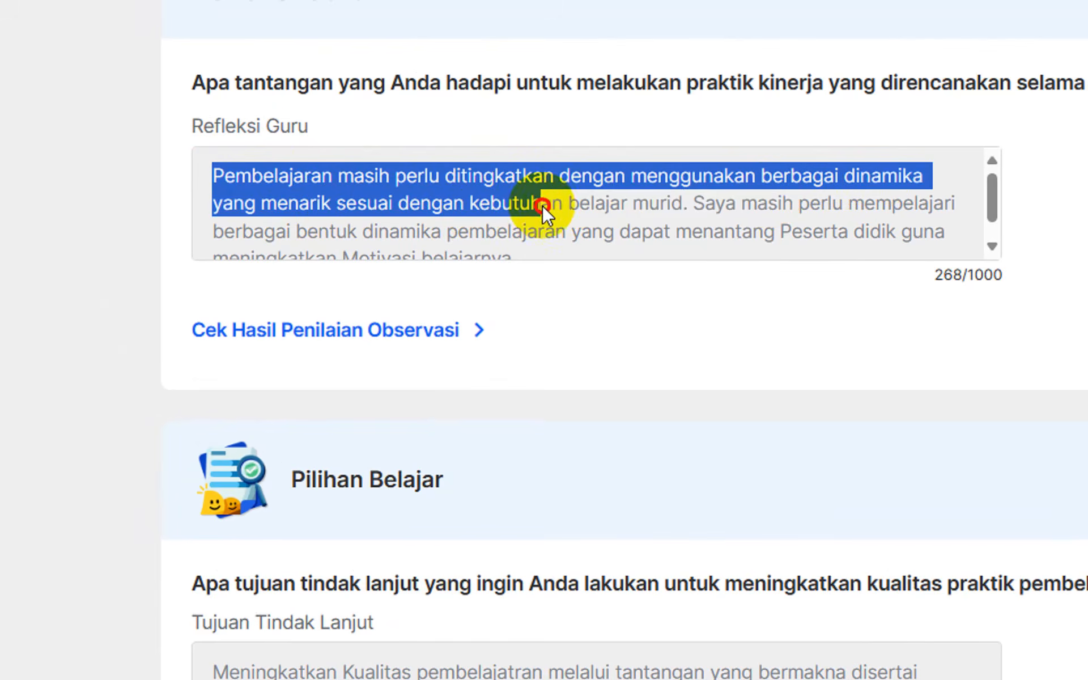
left_click_drag(682, 199, 764, 207)
left_click_drag(859, 202, 513, 246)
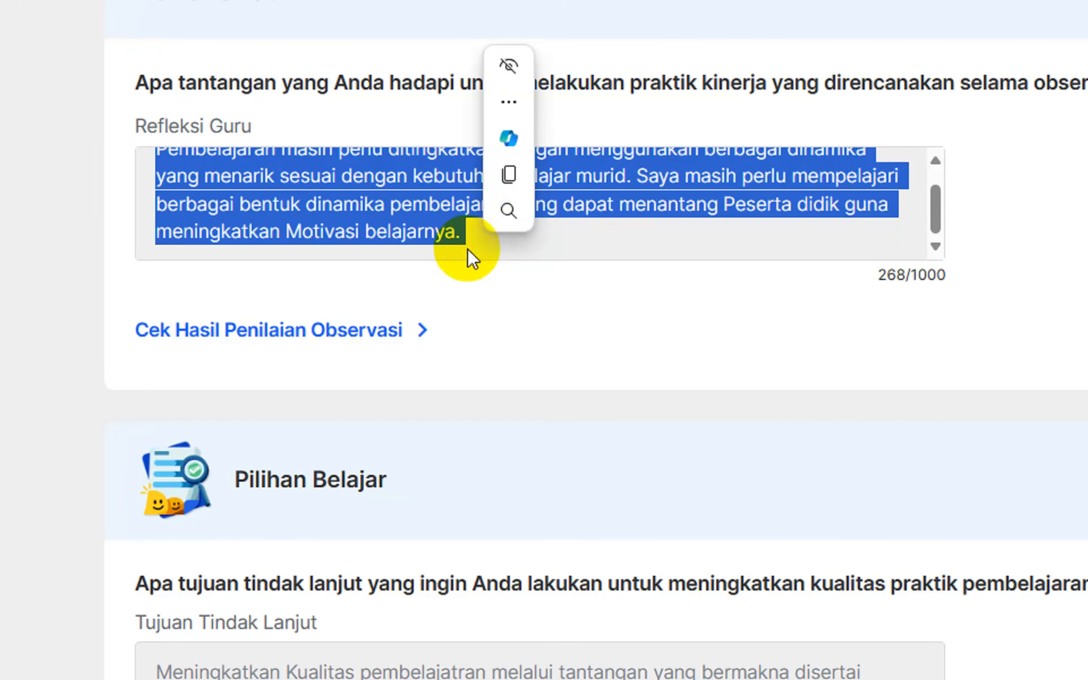
scroll(689, 286, "up", 3)
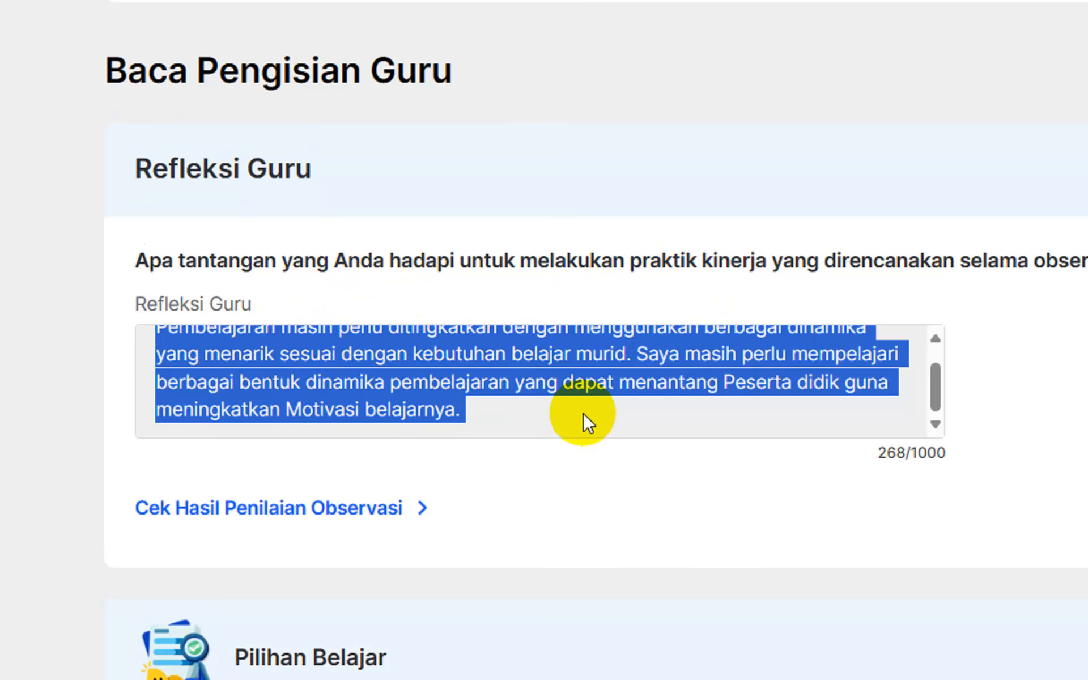
Step: Highlight and read the Refleksi Guru sentence beginning "Saya masih perlu mempelajari berbagai bentuk dinamika pembelajaran" to judge the teacher's awareness
left_click(713, 370)
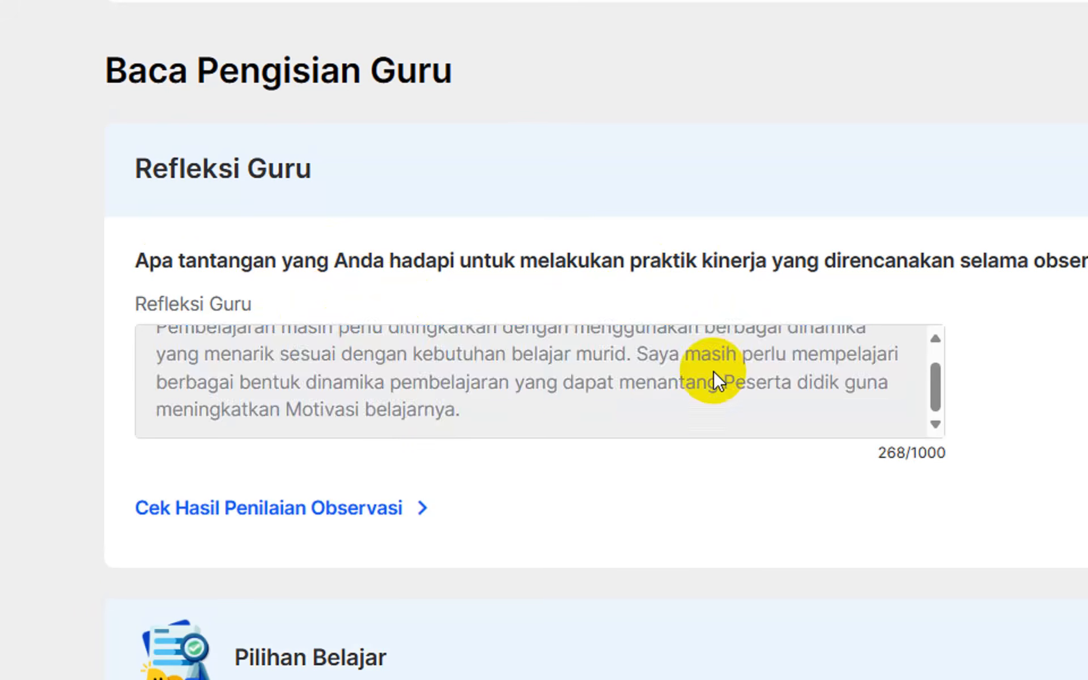
left_click(648, 352)
left_click_drag(644, 351, 496, 389)
left_click(560, 387)
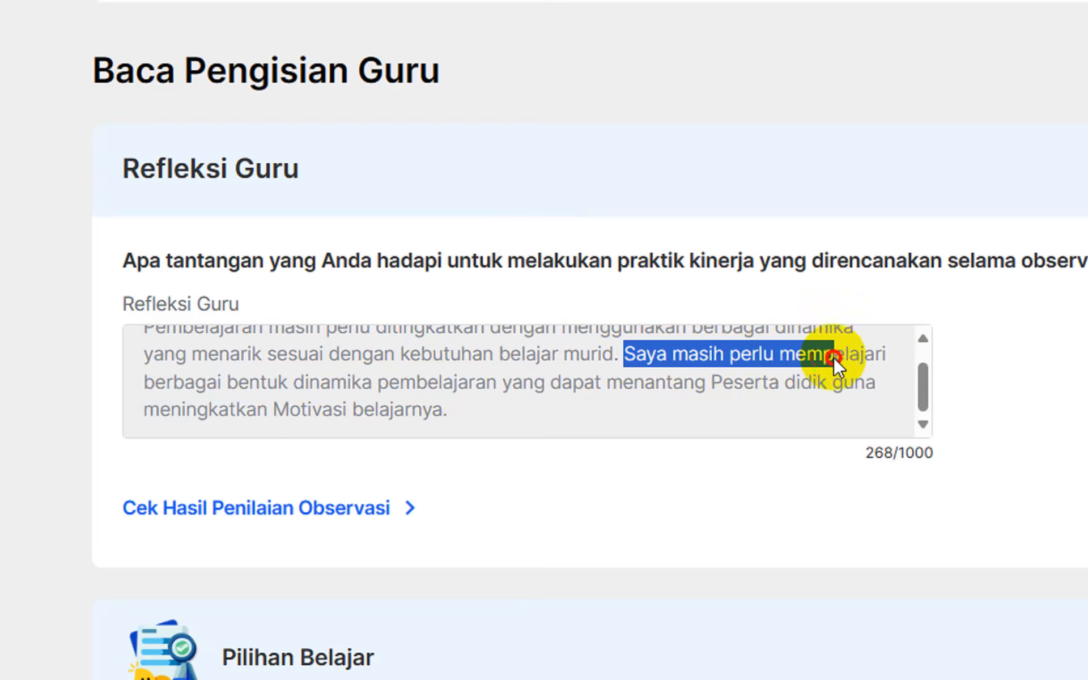
left_click_drag(834, 356, 542, 379)
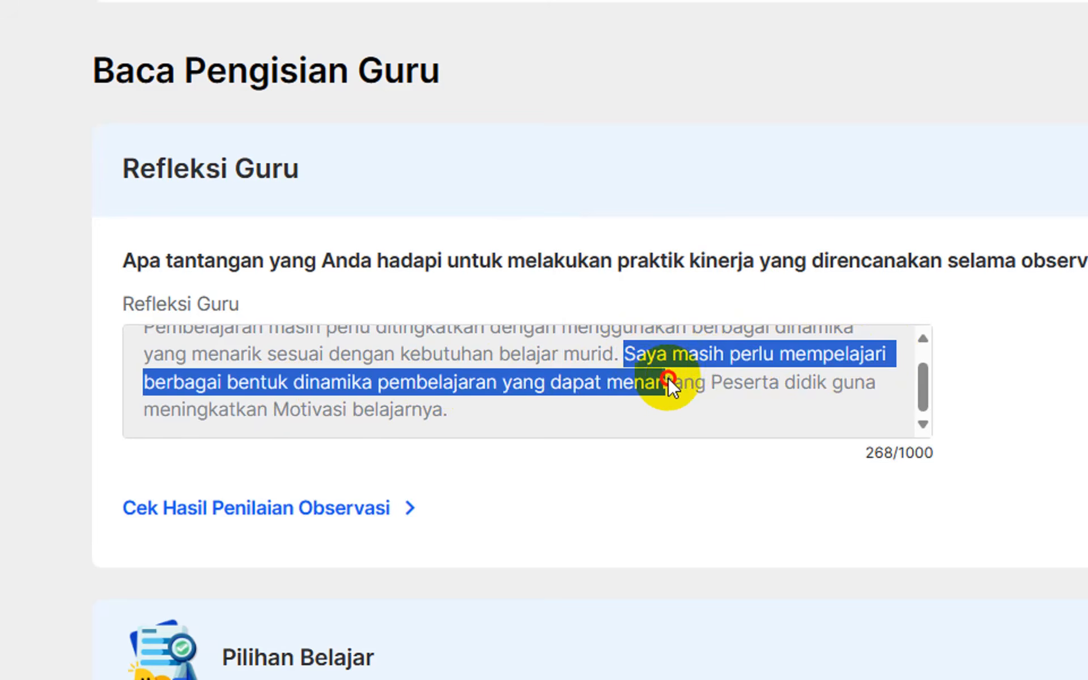
left_click_drag(668, 377, 773, 392)
left_click(620, 408)
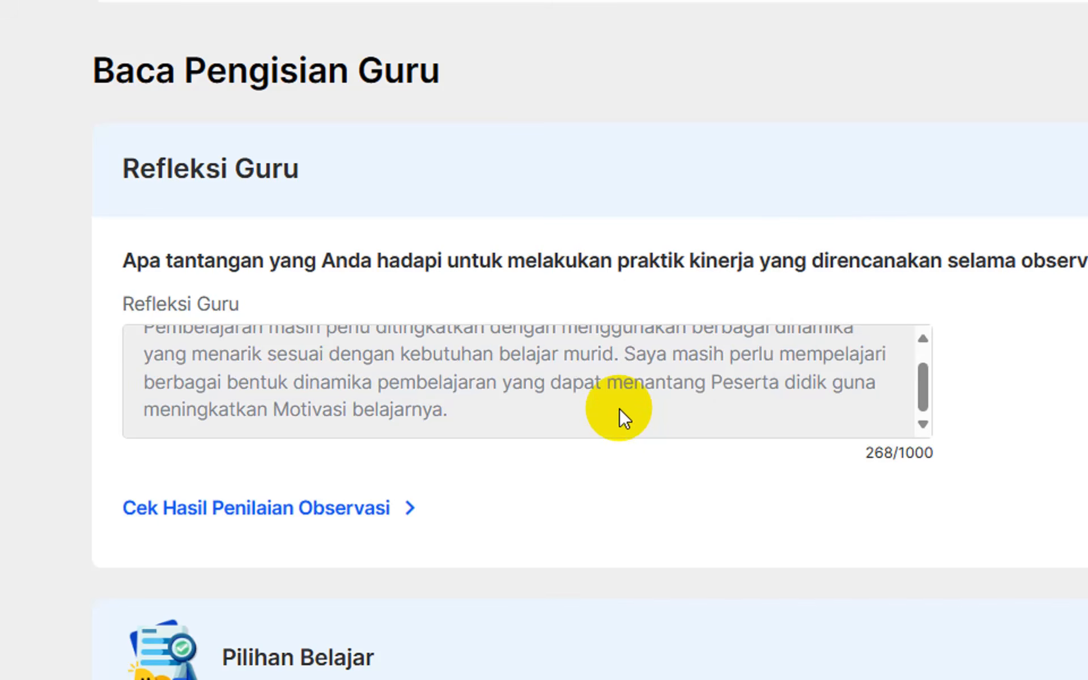
Step: Change the reflection awareness rating to "Sadar tantangan dan penyebabnya berada di dalam kendali diri" and review the question asking to explain it
scroll(353, 328, "down", 15)
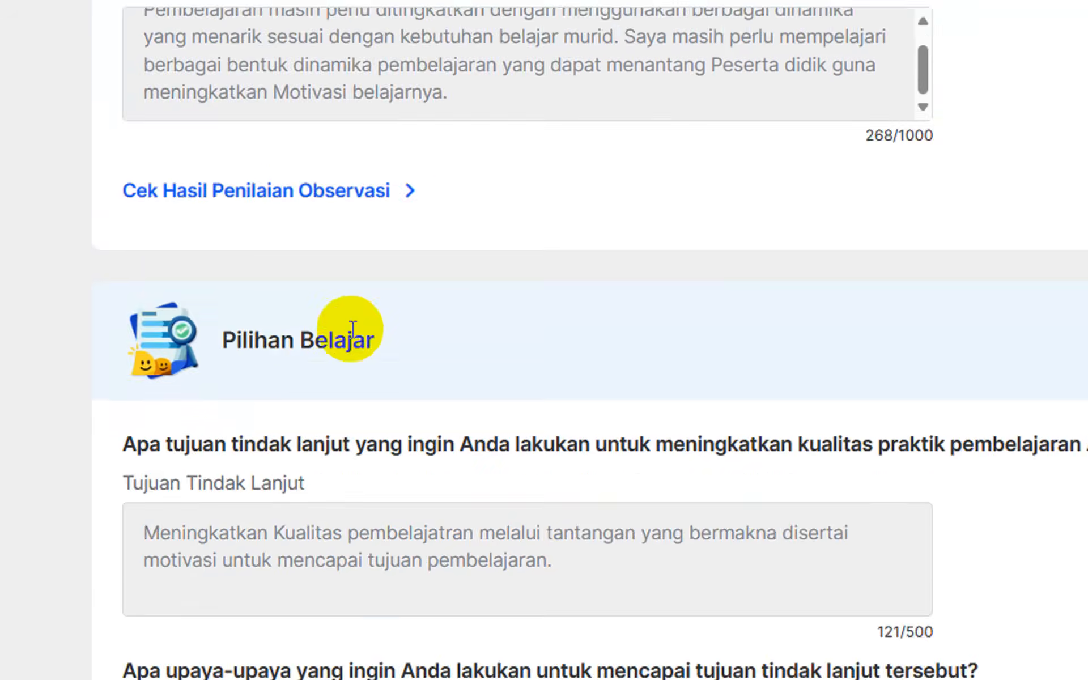
scroll(291, 309, "down", 20)
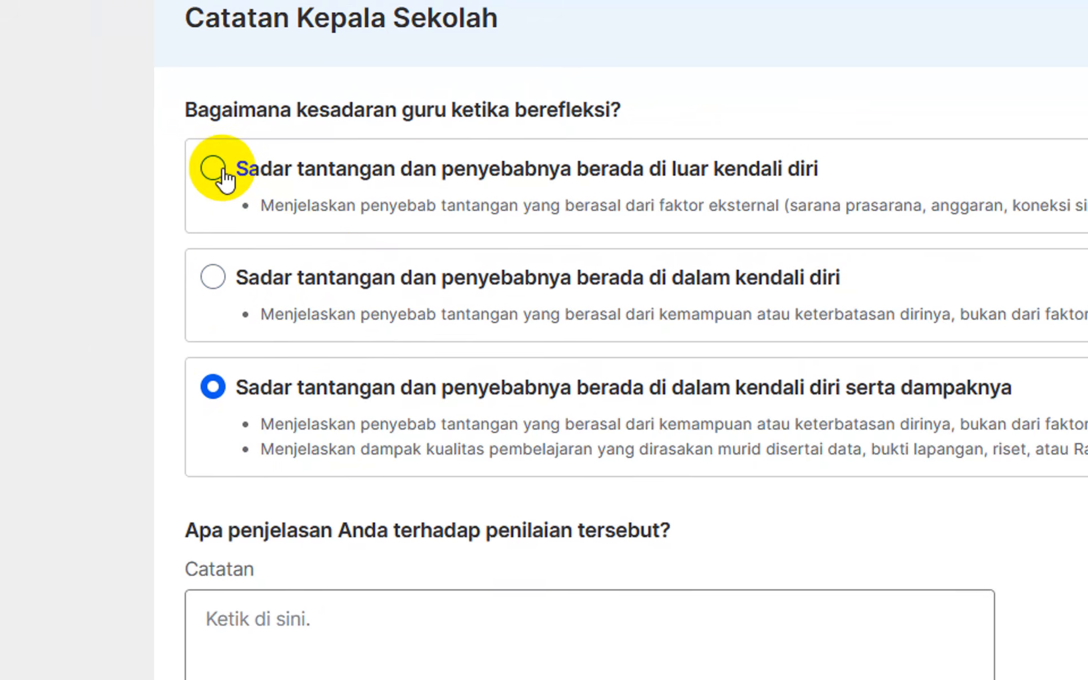
left_click(196, 152)
left_click(193, 261)
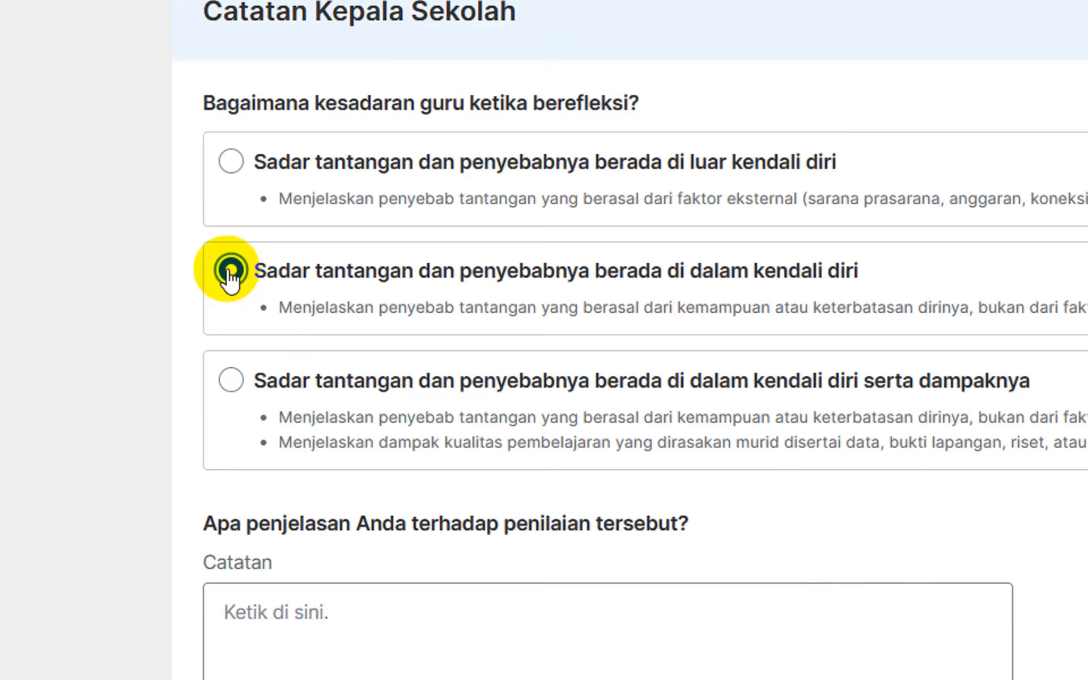
left_click(274, 612)
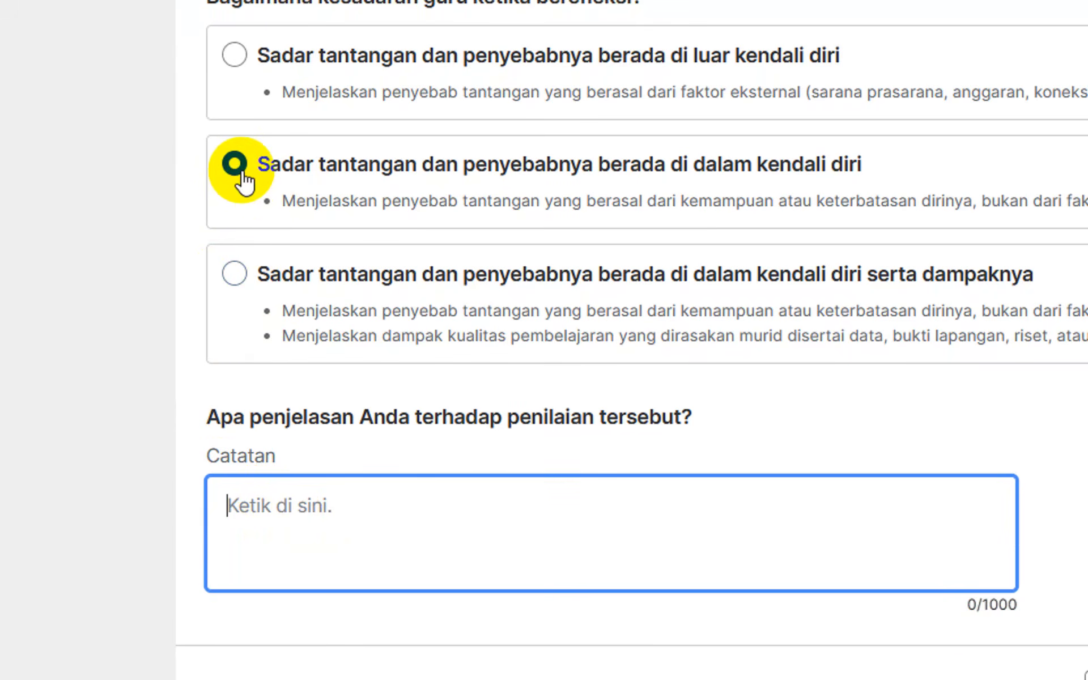
left_click_drag(216, 414, 721, 415)
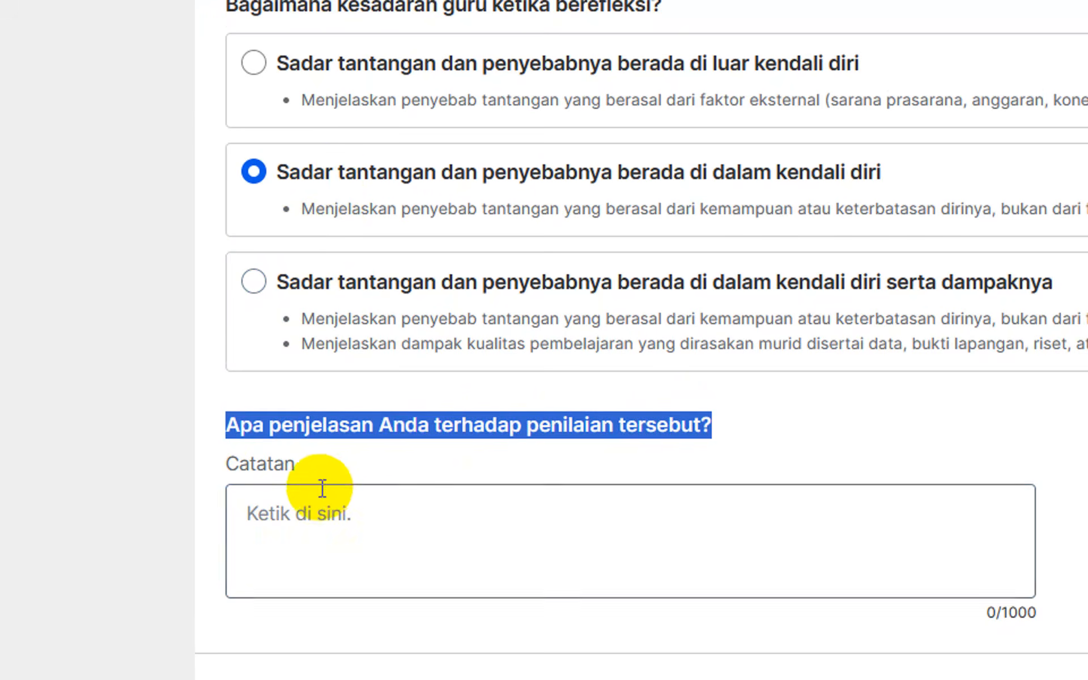
left_click(299, 517)
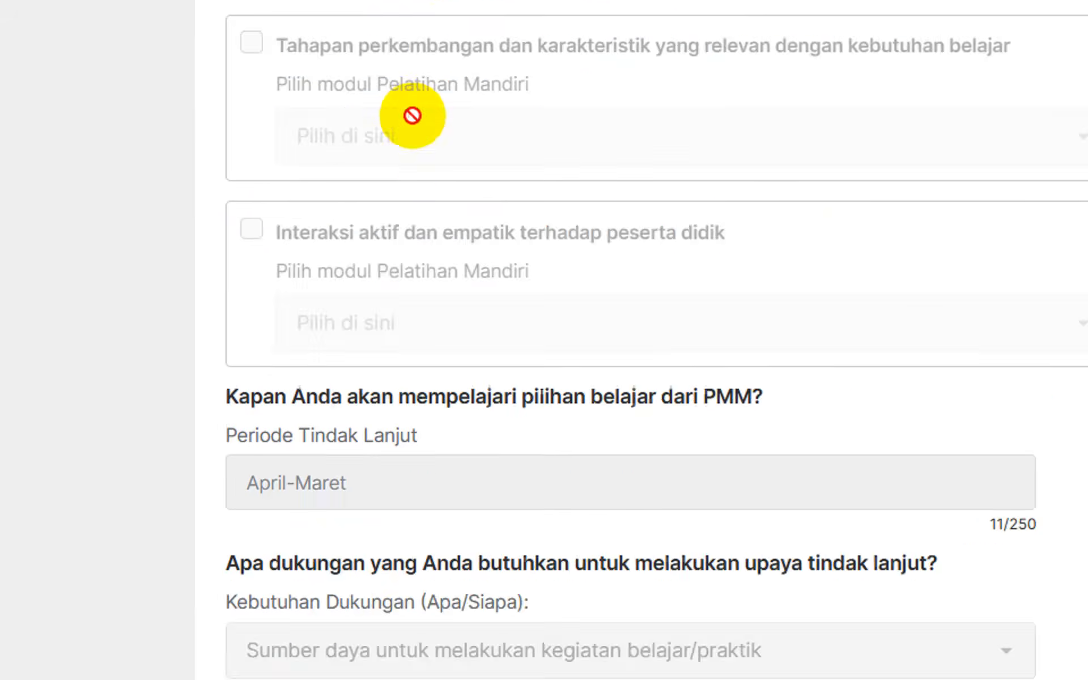
Step: Reread the Refleksi Guru answer, highlighting the passages on what the teacher must study and how the learning needs improving
scroll(442, 176, "up", 15)
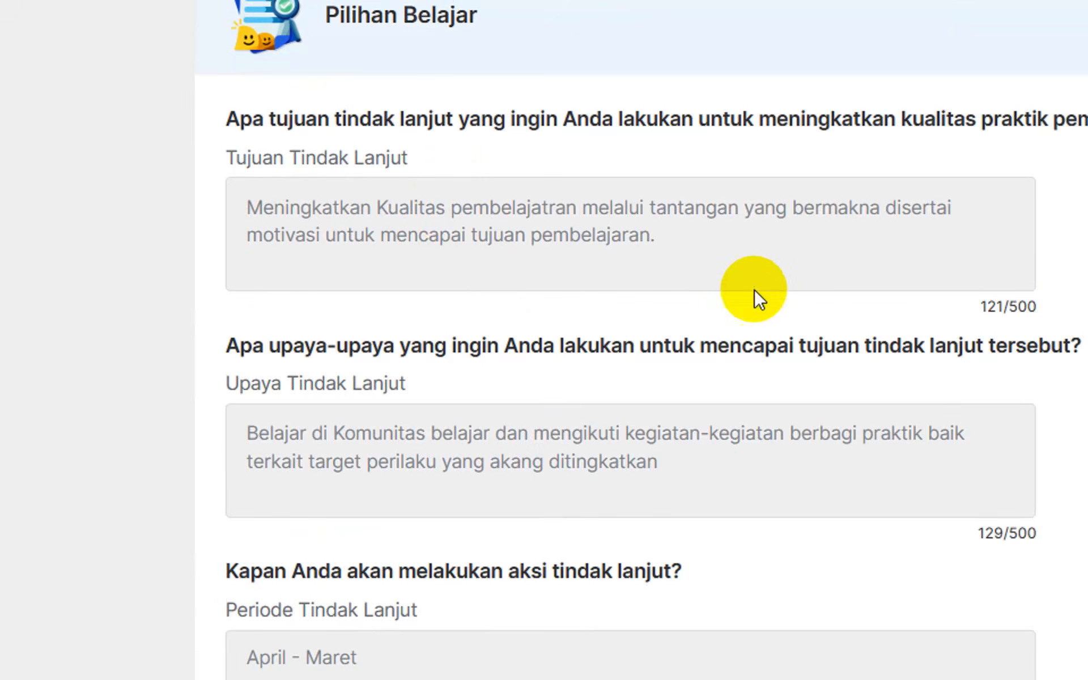
scroll(753, 289, "up", 10)
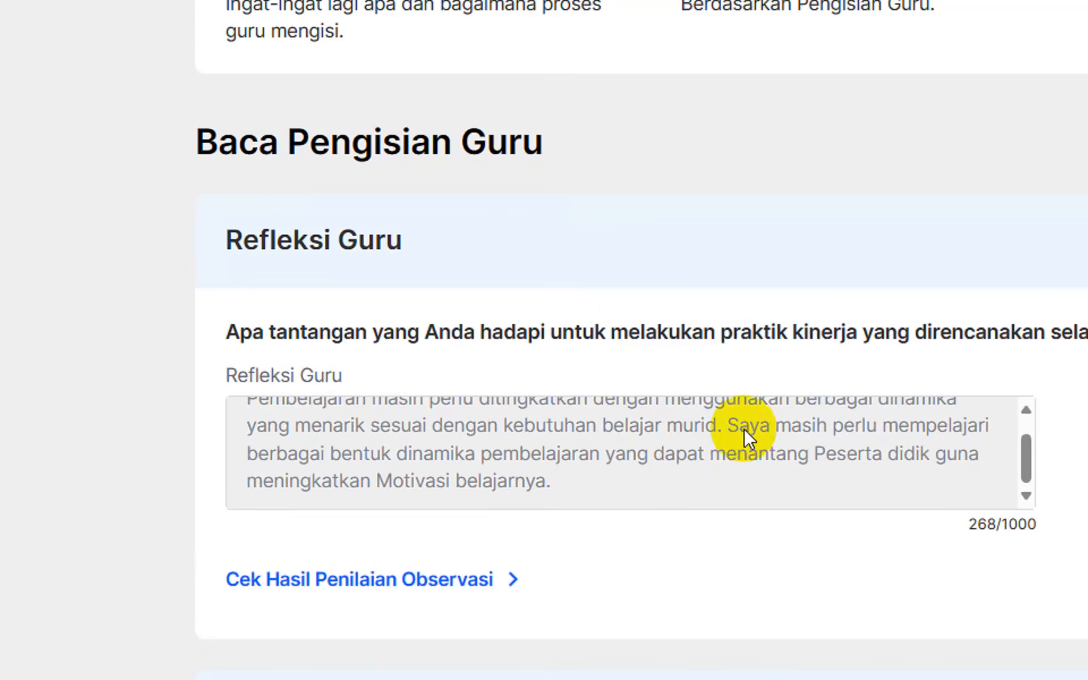
scroll(733, 471, "up", 1)
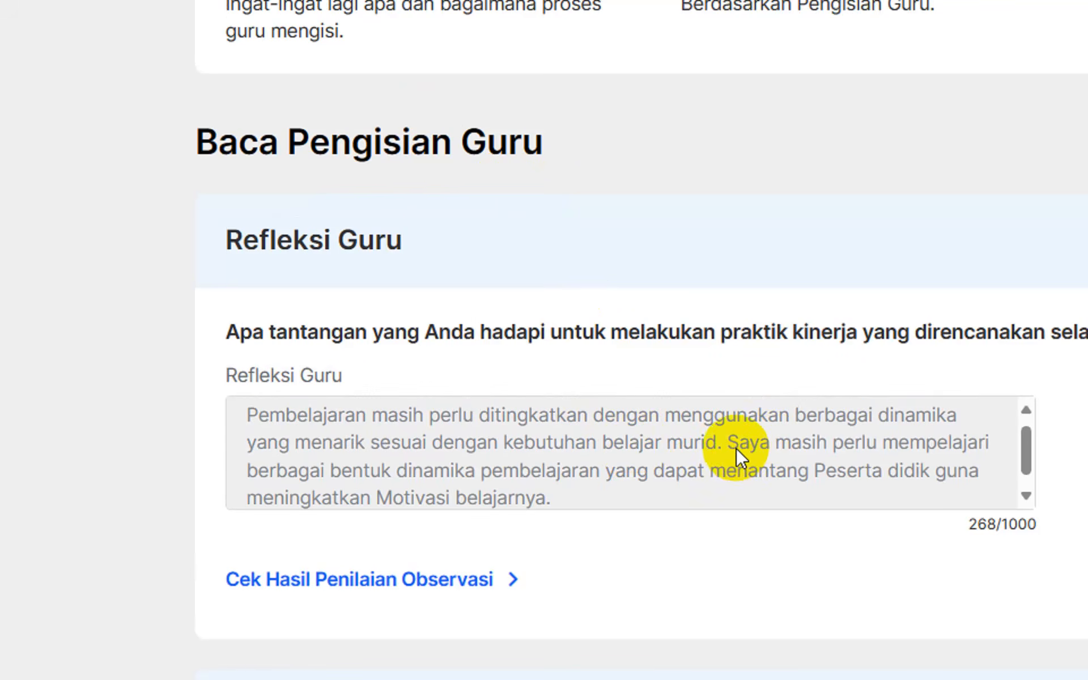
left_click_drag(737, 447, 380, 468)
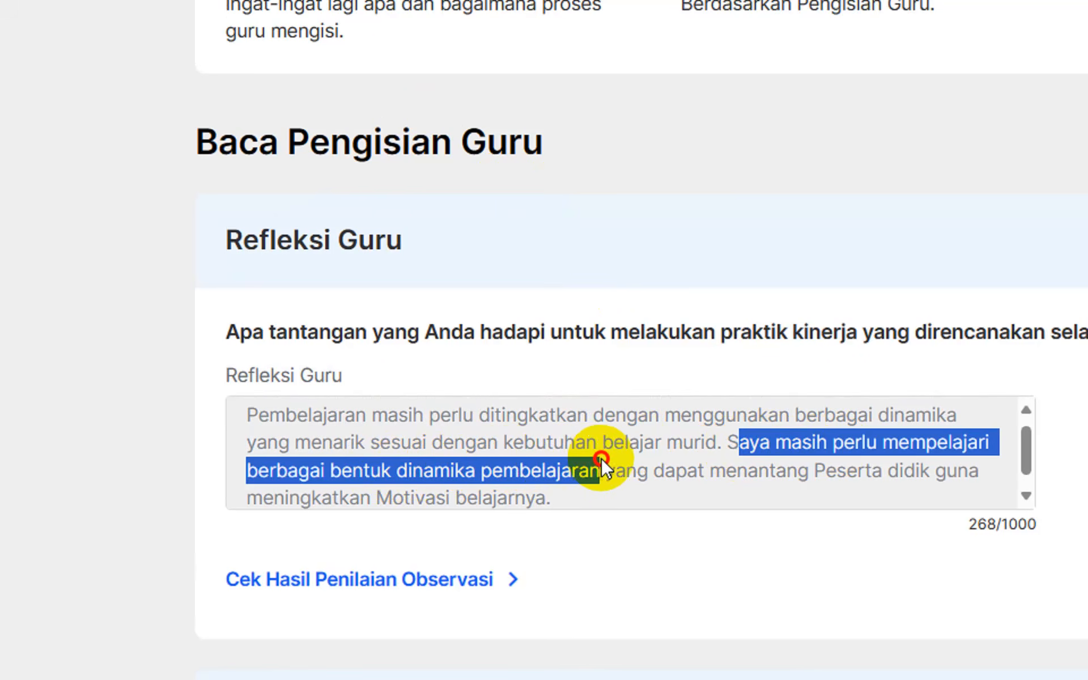
left_click_drag(600, 458, 601, 457)
left_click(283, 410)
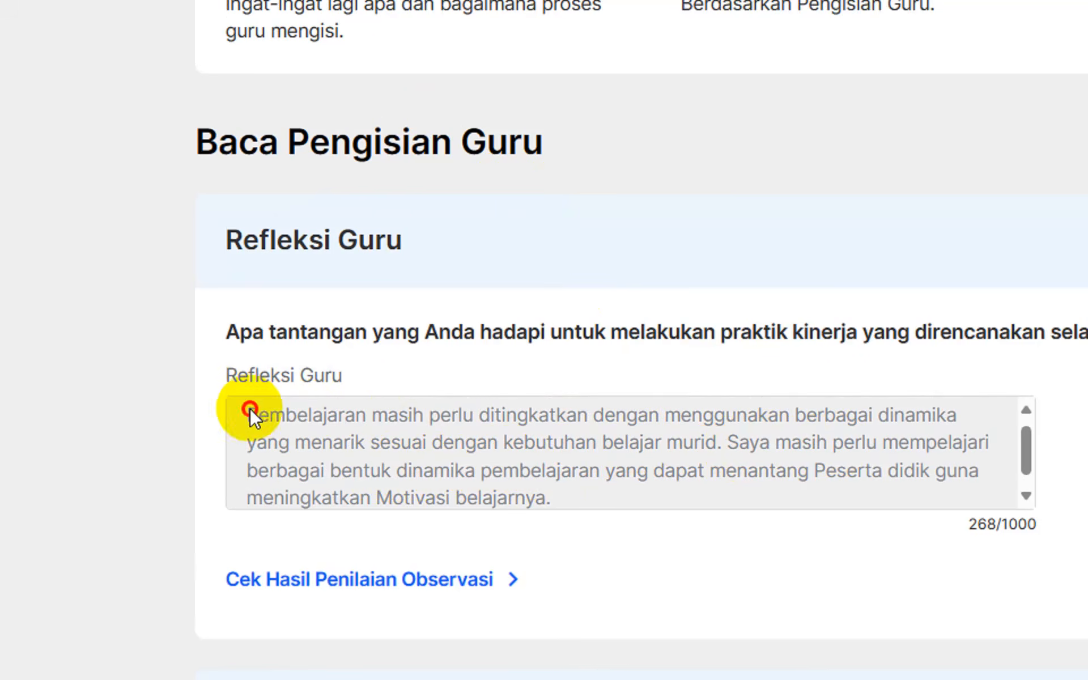
left_click_drag(249, 407, 440, 416)
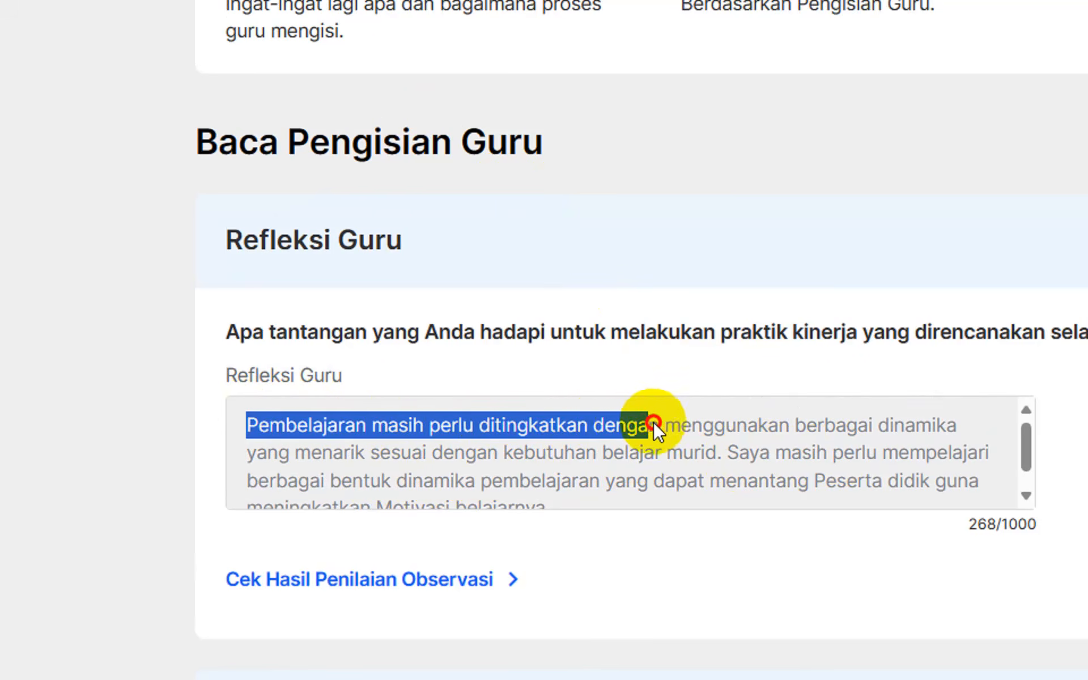
left_click_drag(654, 421, 335, 437)
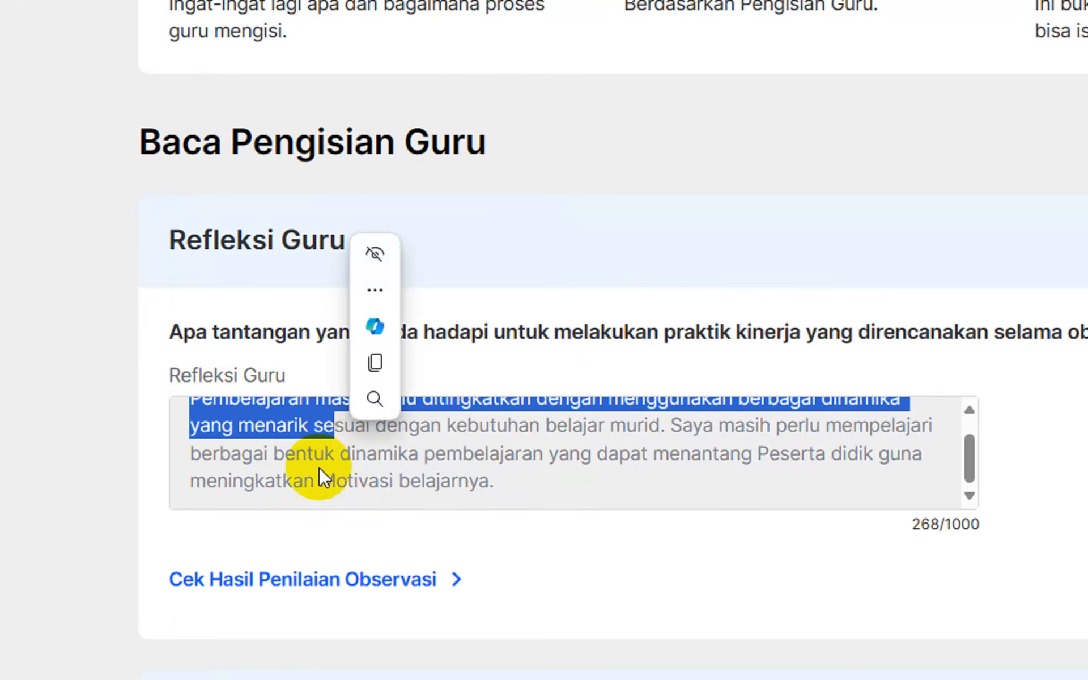
Step: Return to the principal's assessment and activate the Catatan field under "Apa penjelasan Anda terhadap penilaian tersebut?"
scroll(212, 567, "down", 15)
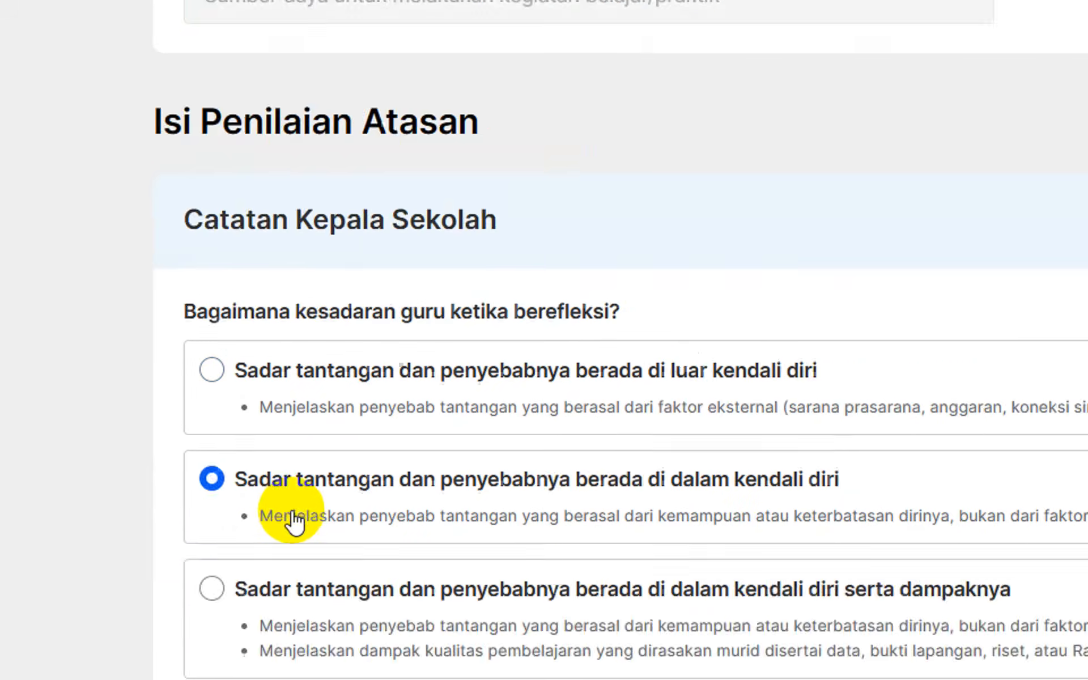
scroll(294, 521, "down", 5)
left_click(255, 513)
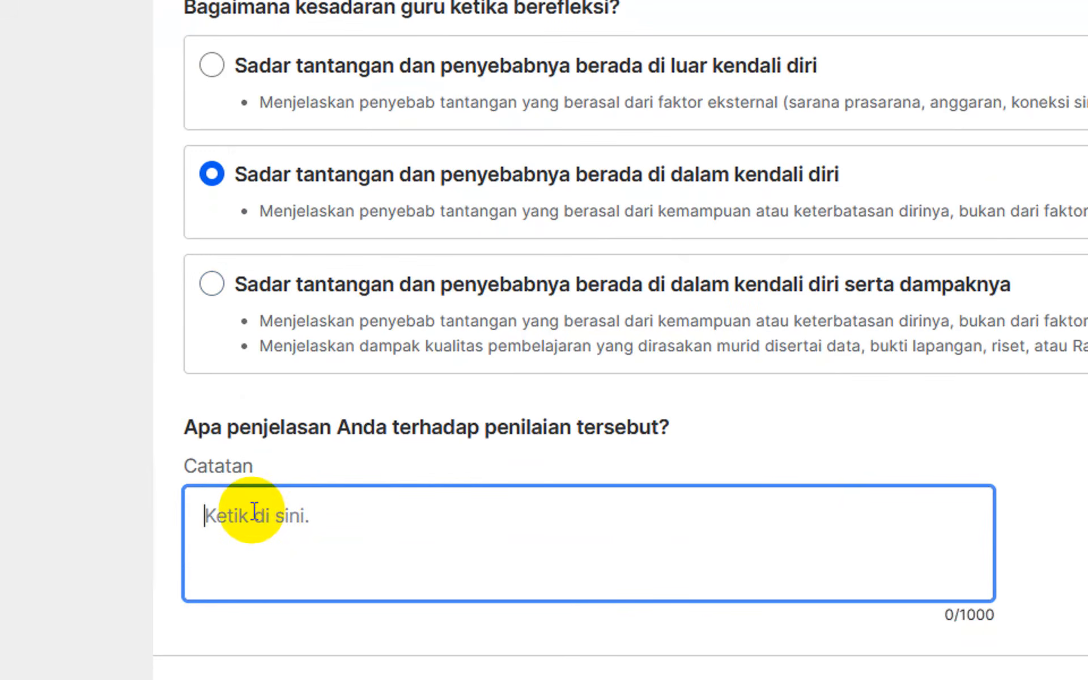
type("Ibu")
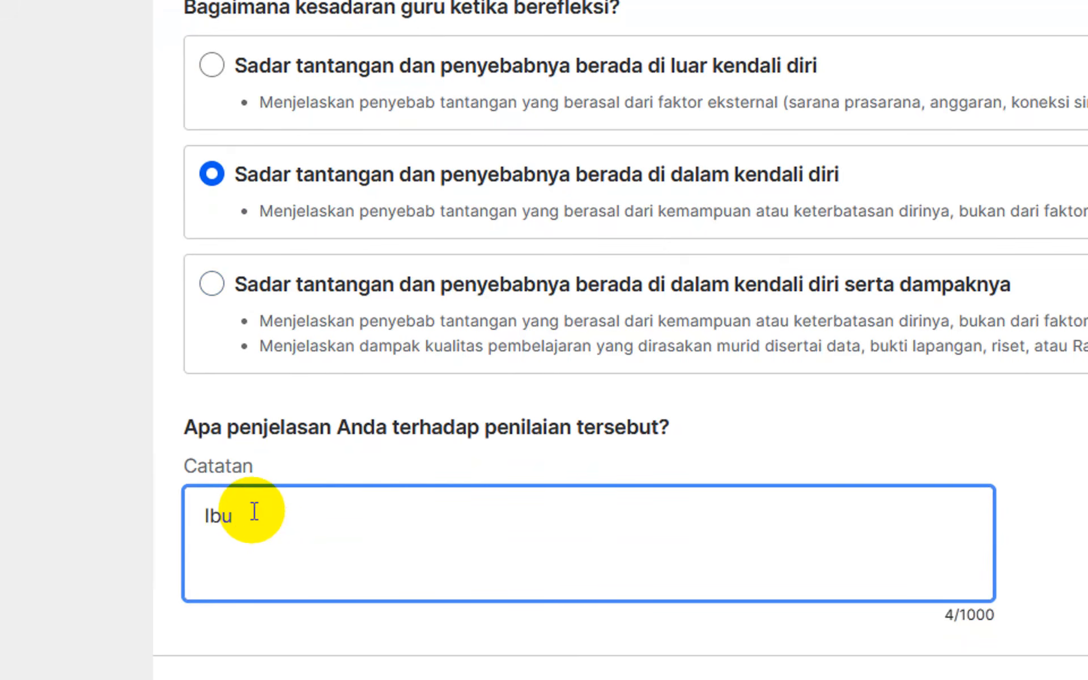
key("BackSpace")
key("BackSpace")
key("BackSpace")
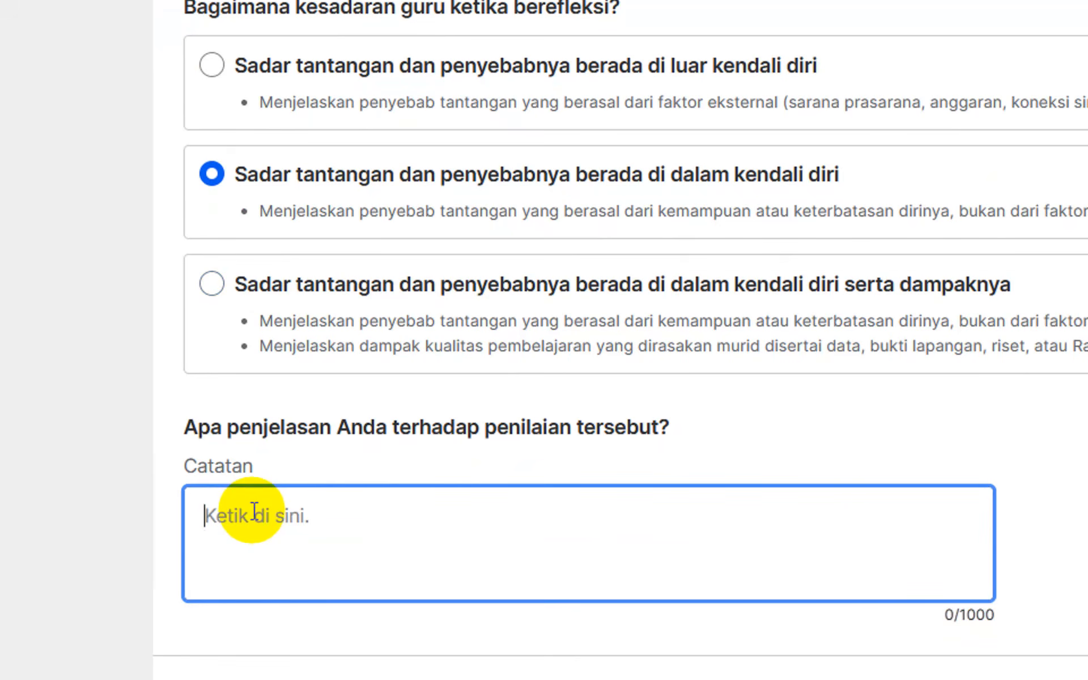
Step: Start the Catatan explanation with "Guru menyadari bahwa dinamika kelas yang dibangun belum sesuai dengan kebutuhan belajar murid"
type("Guru menya")
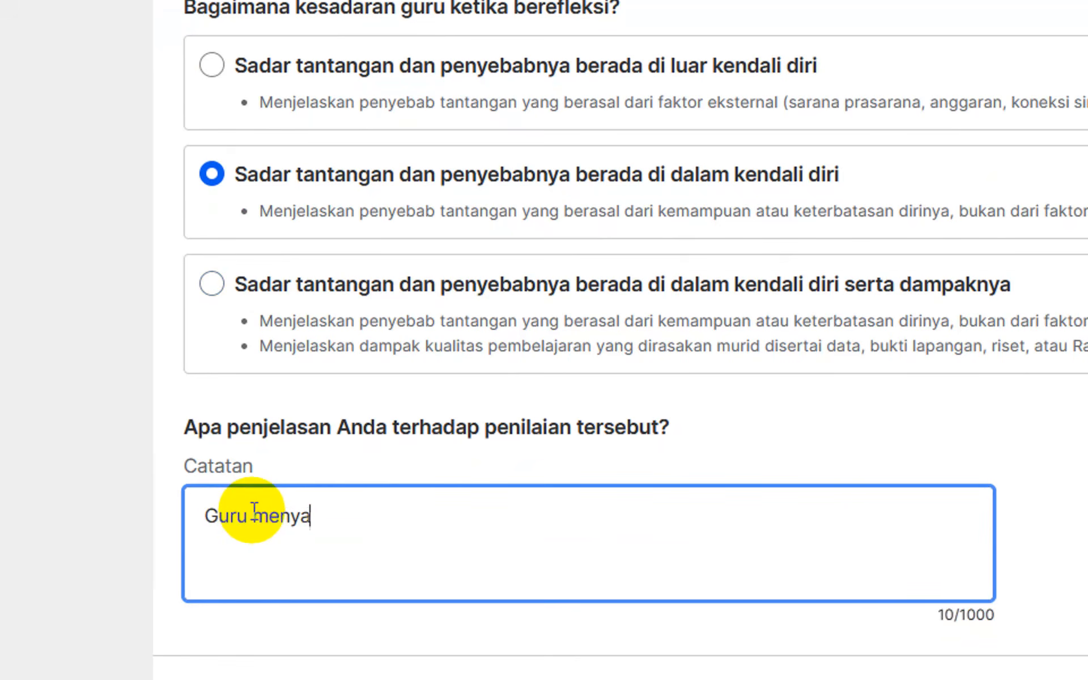
type("dari bahwa")
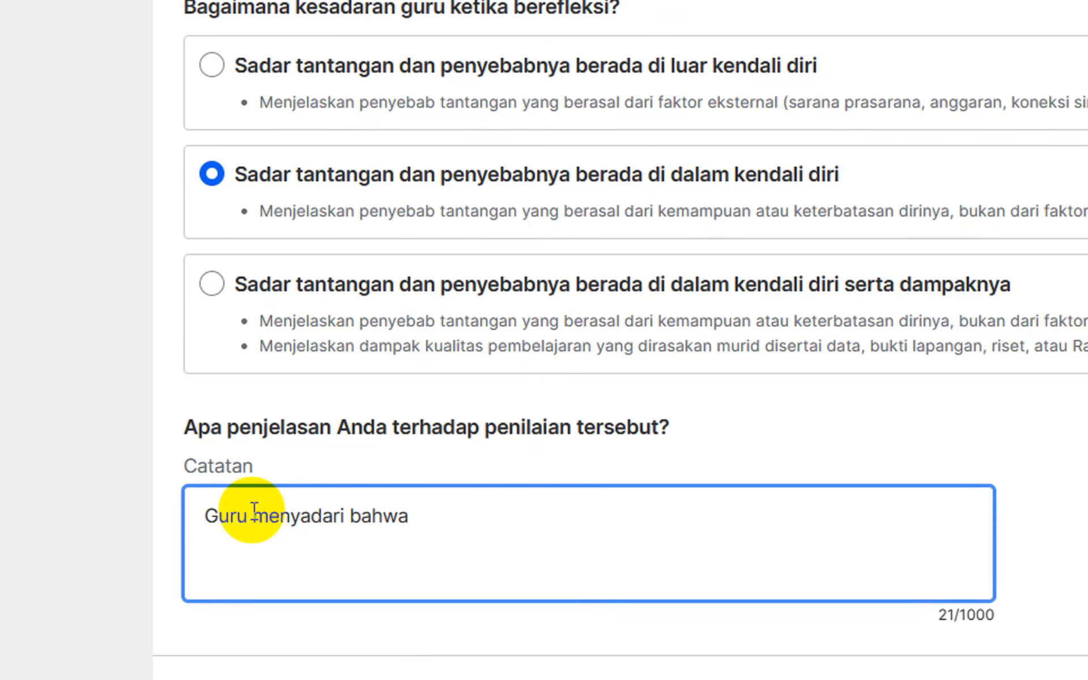
type("dinam")
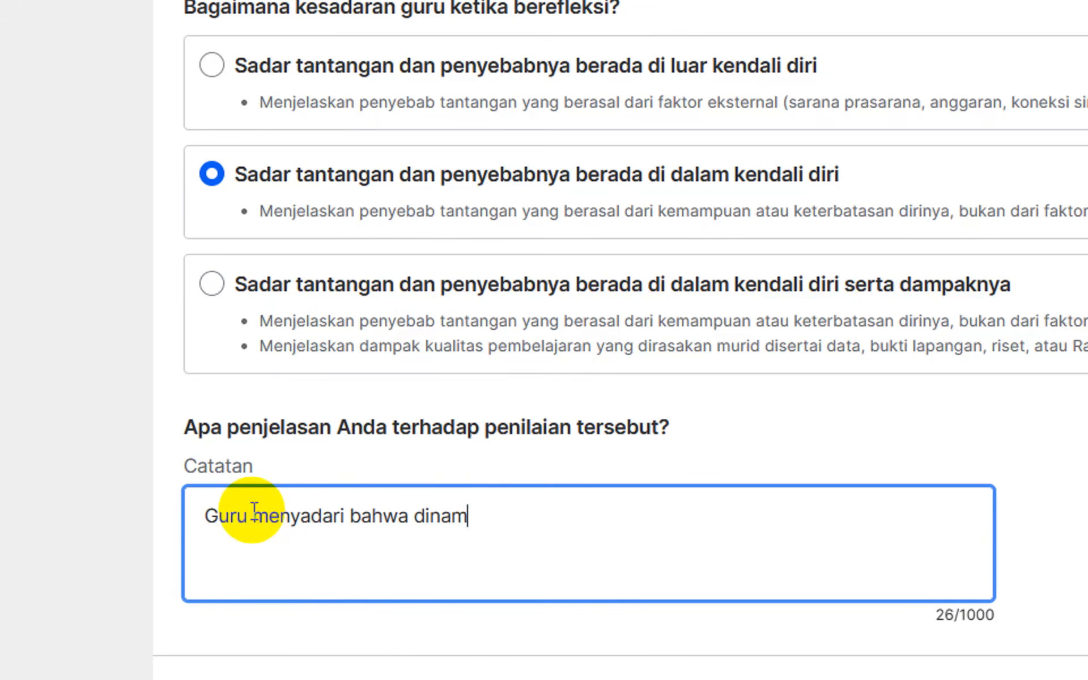
key("BackSpace")
key("BackSpace")
type("ak")
type("mika kelas yang ")
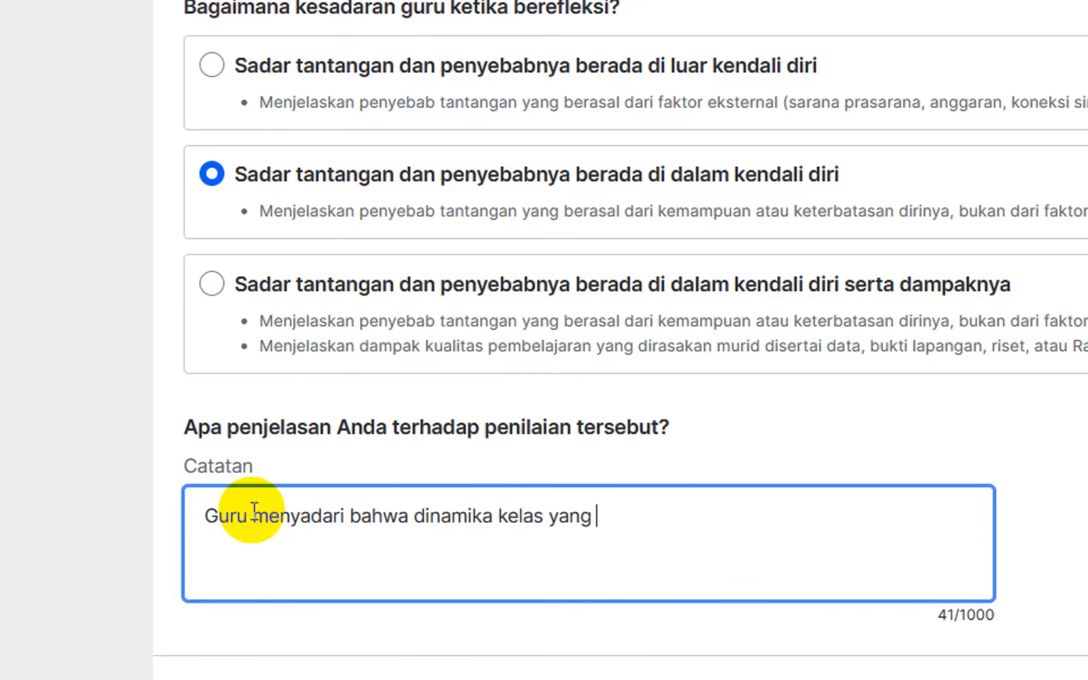
type("dibangun")
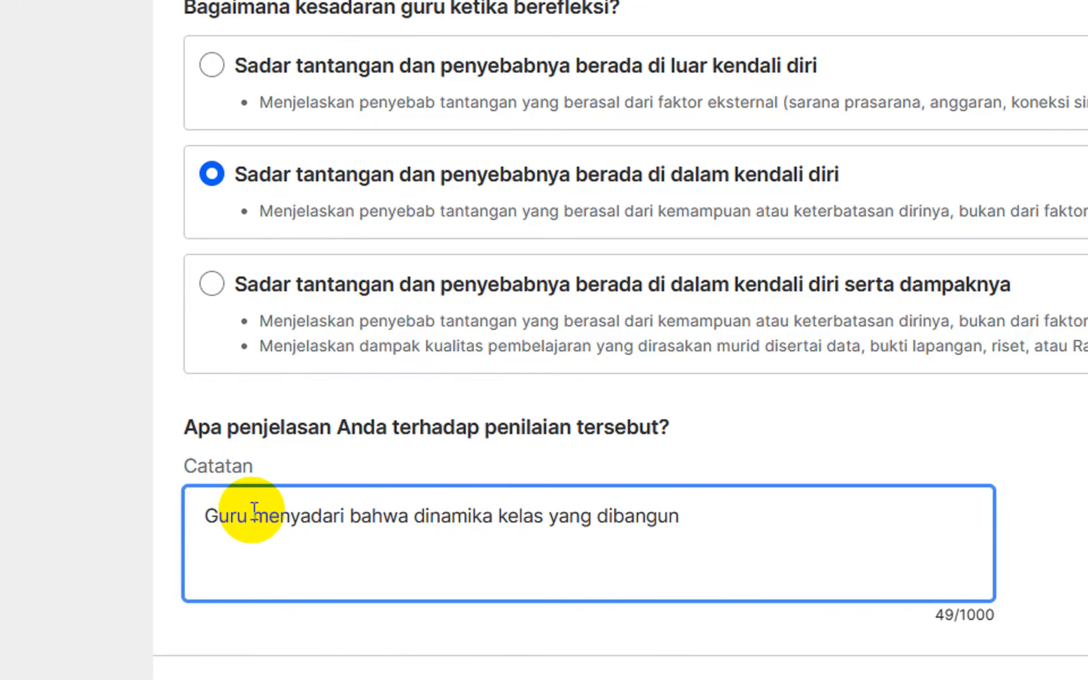
type(" belum")
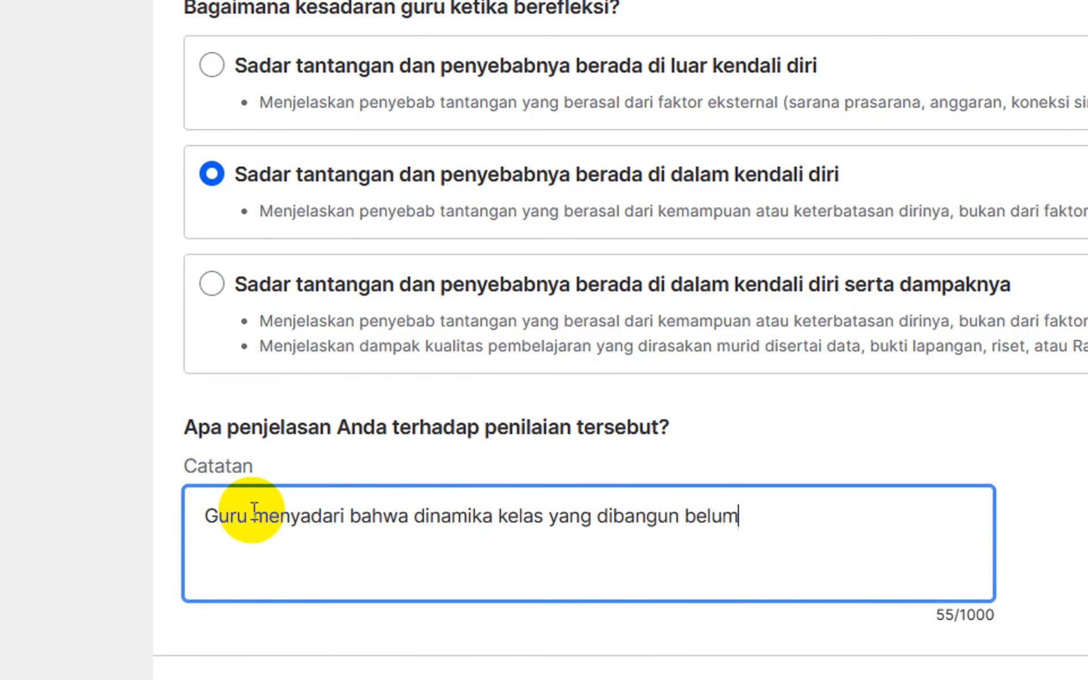
type(" sesuai dengan k")
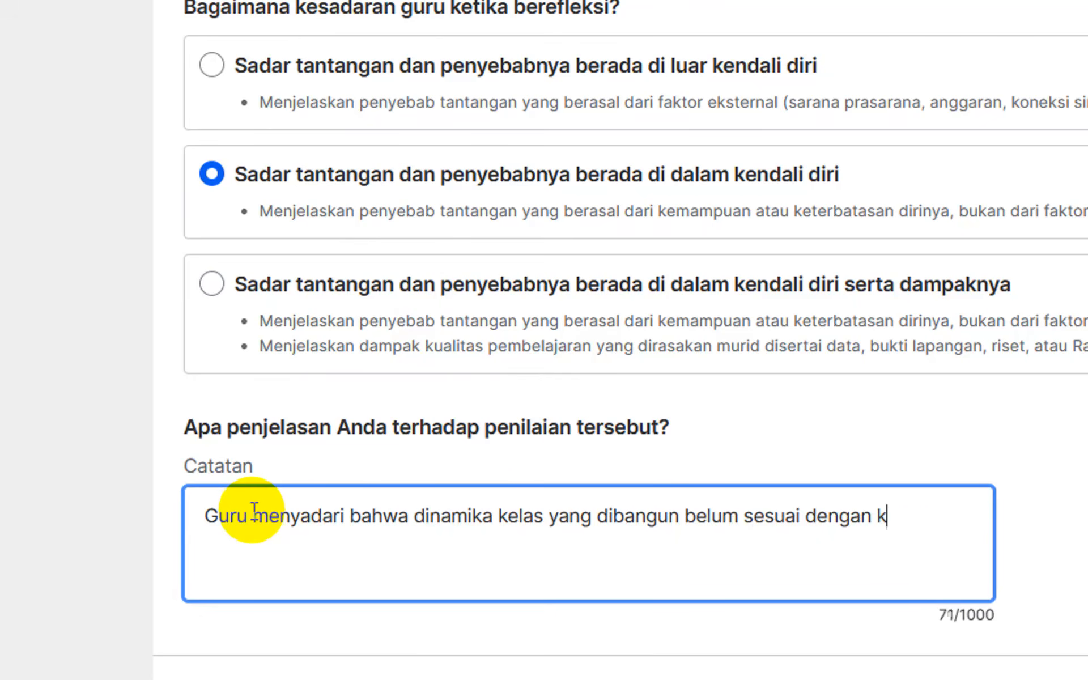
type("ebutuhan belajar murid")
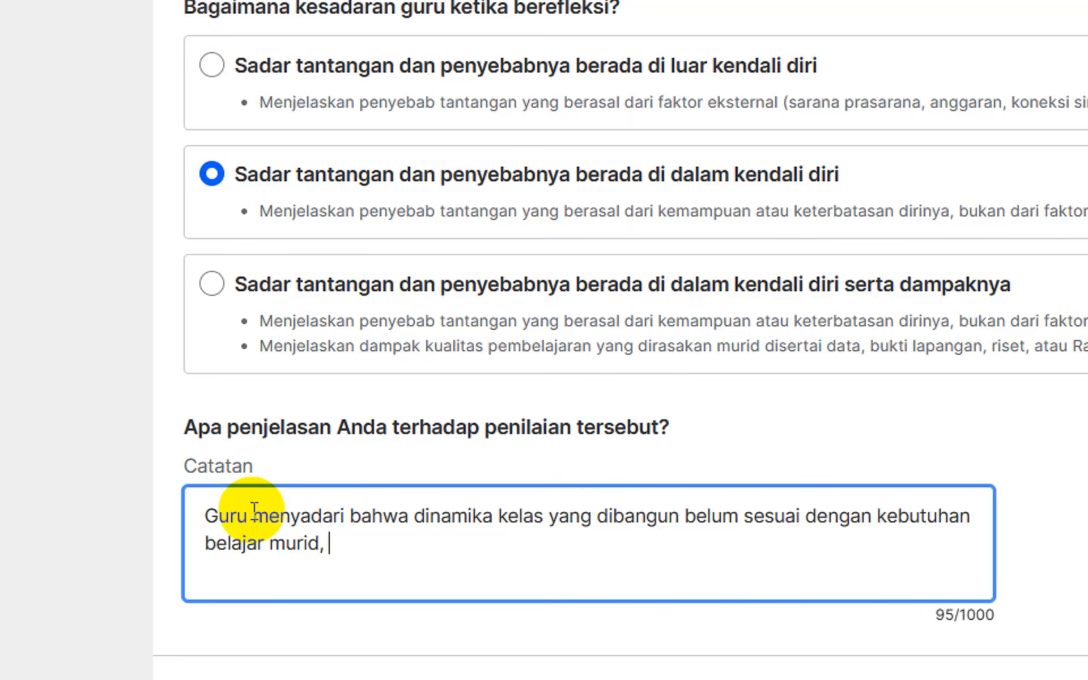
Step: Continue the Catatan explanation with ", guru juga menyadari bahwa perlu mempelajari dinamika kelas yang menarik"
type(", guru juga menyad")
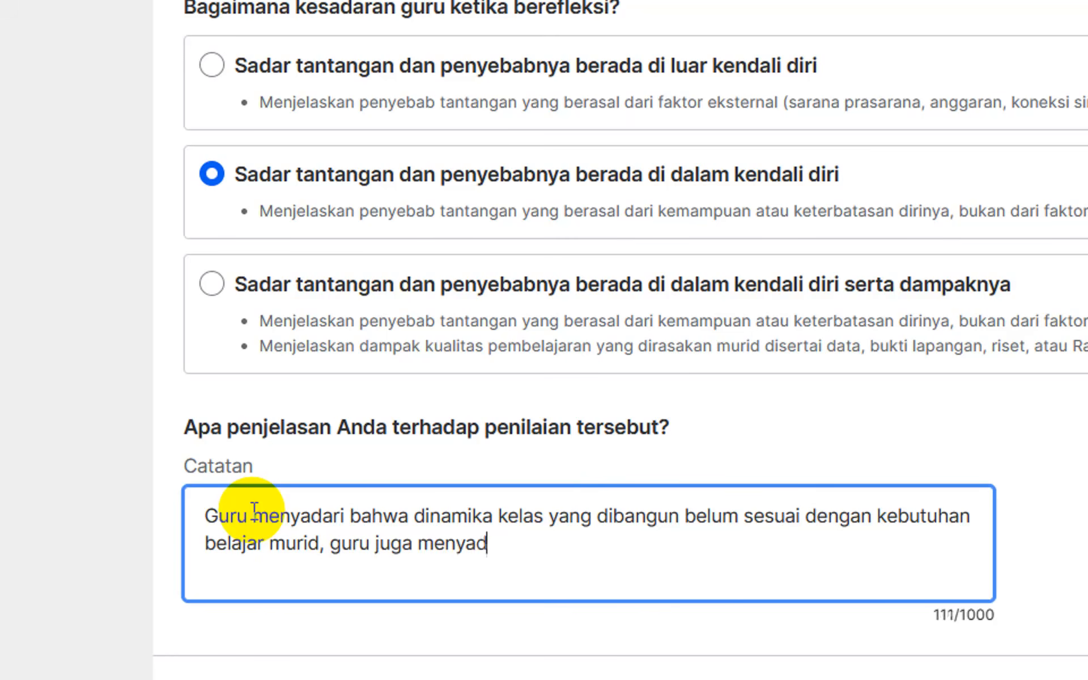
type("ari bahwa ")
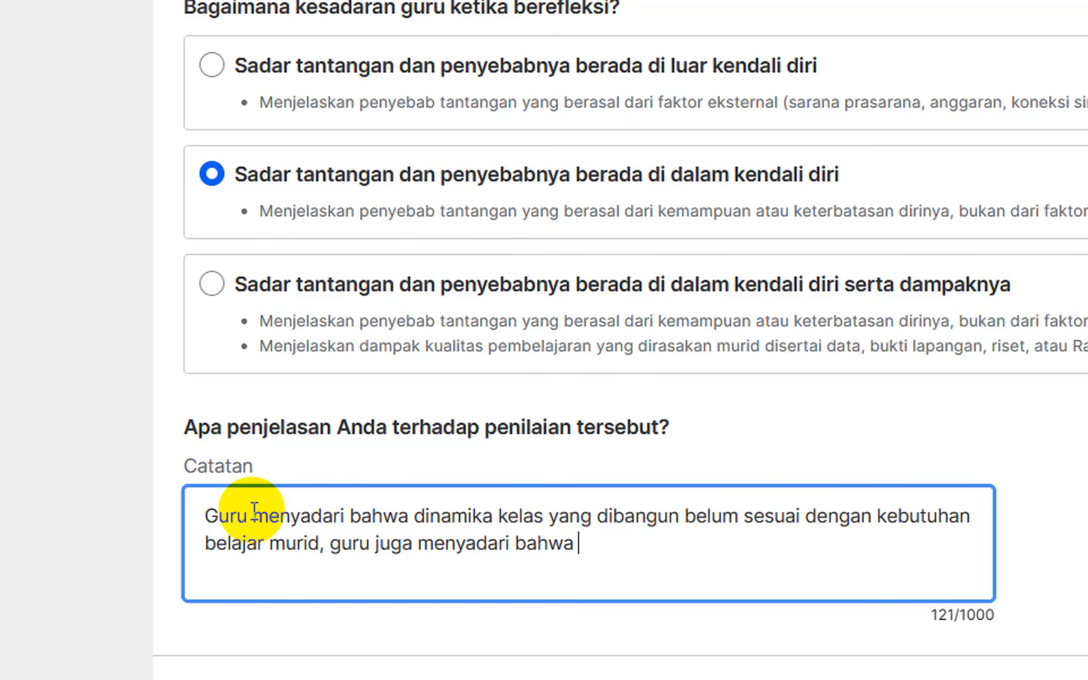
type("perlu mempelajari")
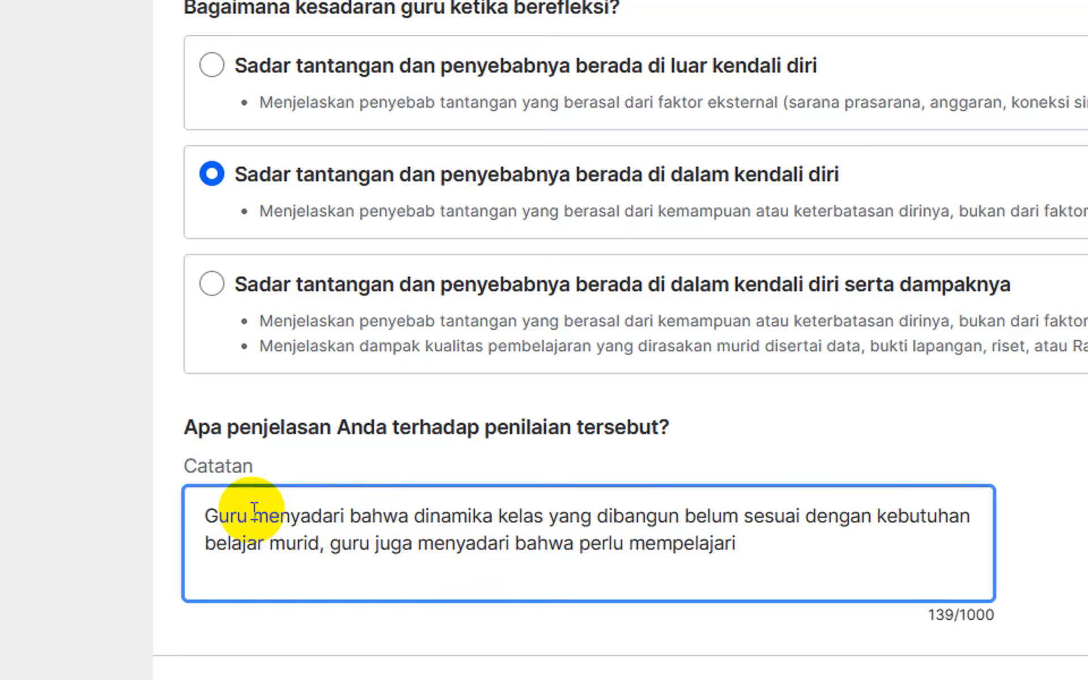
type("dinamika")
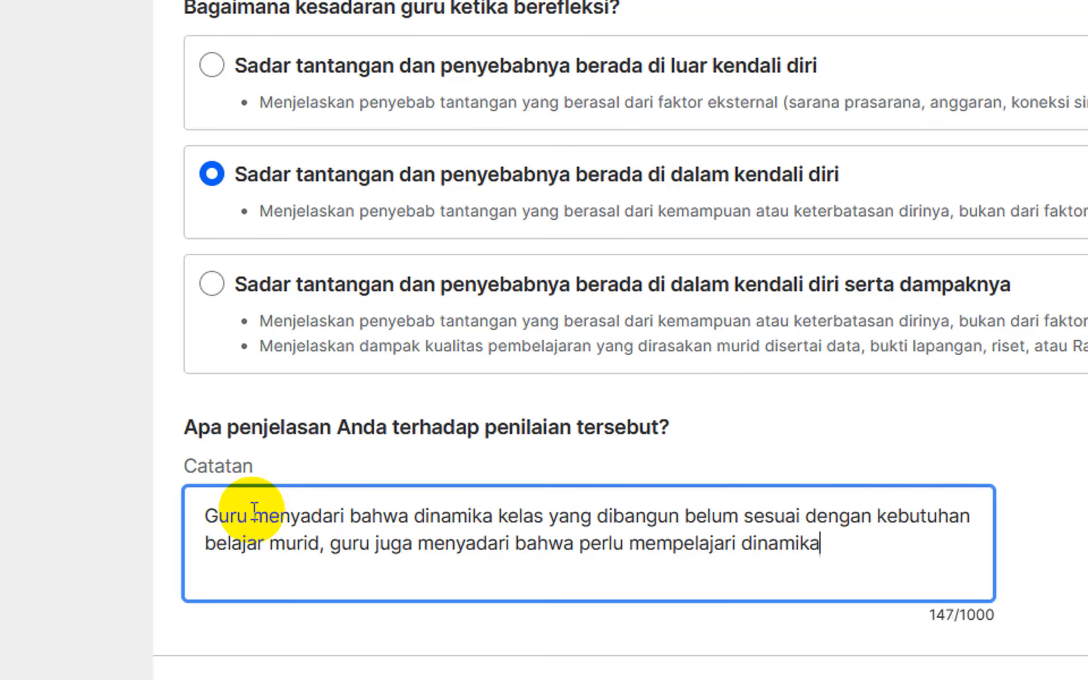
type(" kelas ta")
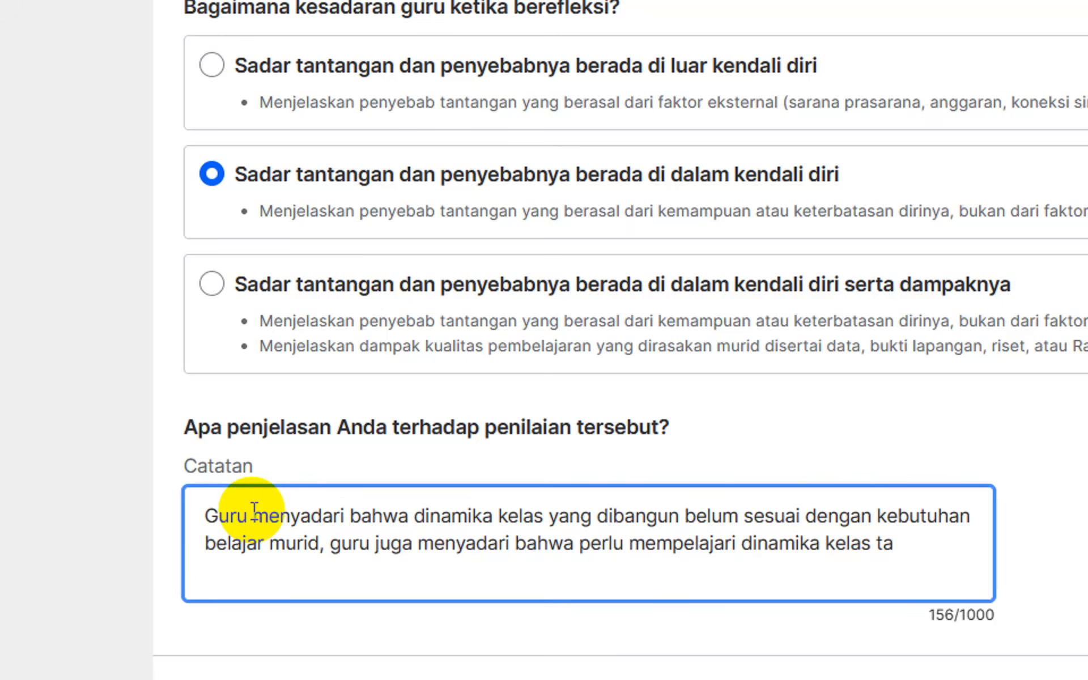
key("BackSpace")
key("BackSpace")
type("yang mena")
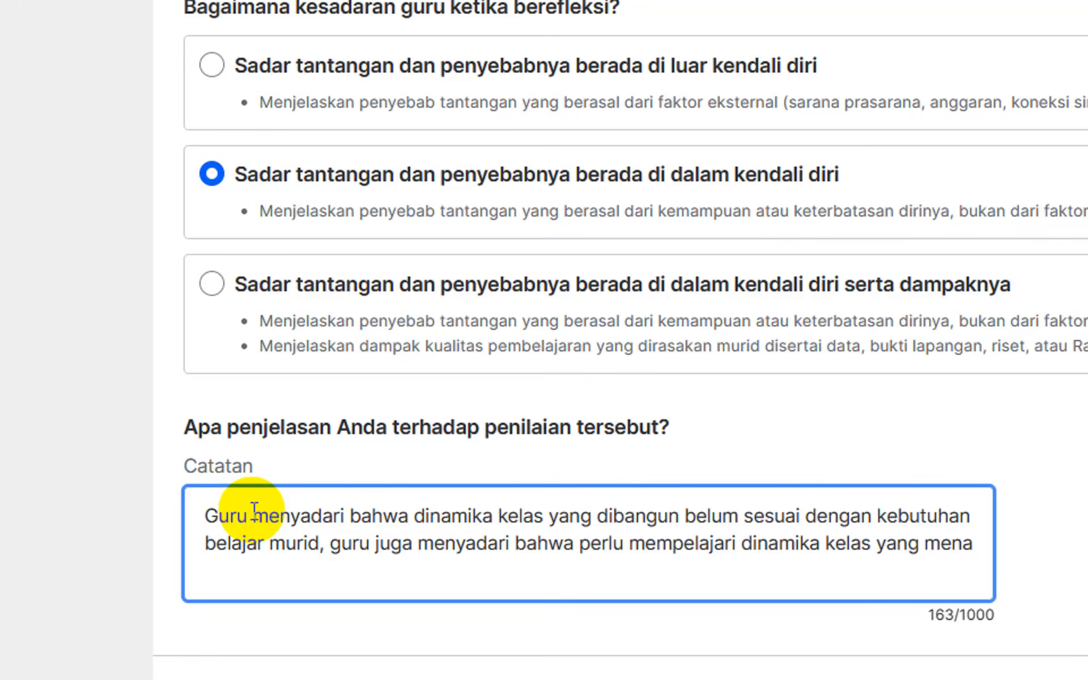
type("rik")
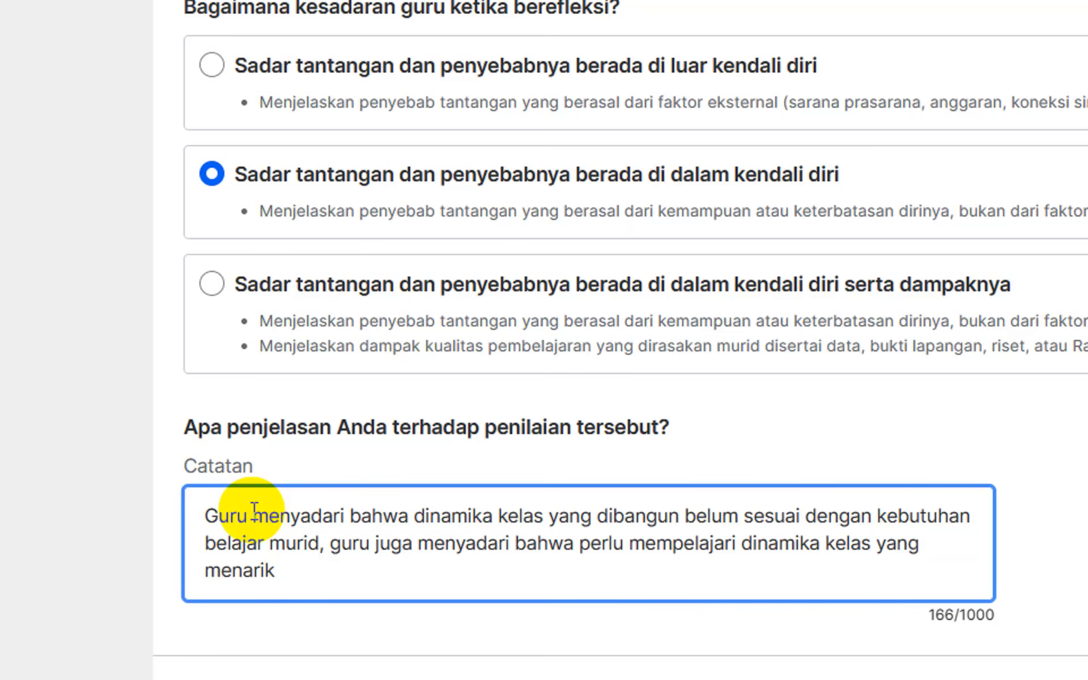
Step: Finish the Catatan explanation with "sesuai dengan kebutuhan belajar murid."
scroll(351, 490, "down", 1)
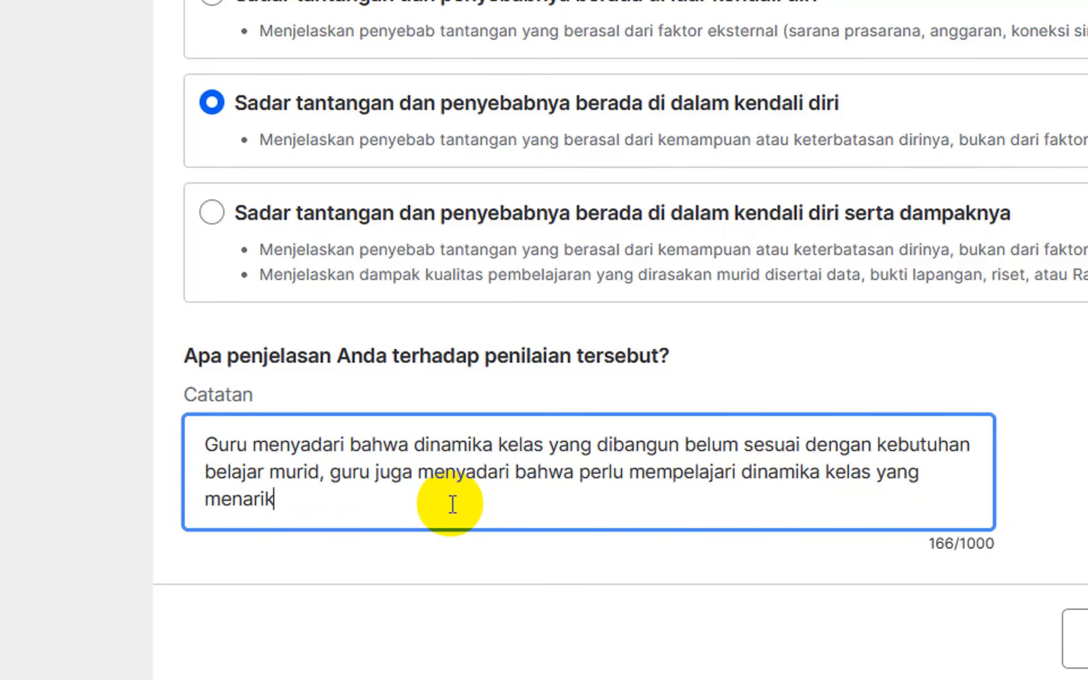
type("sesuai ")
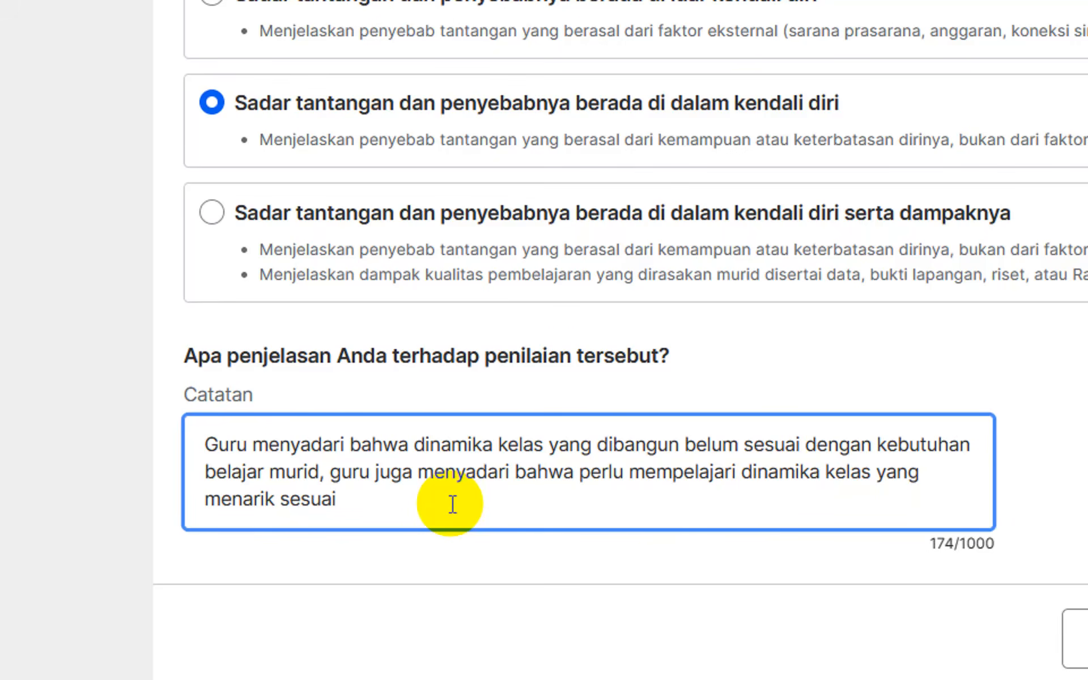
type("dengan keb")
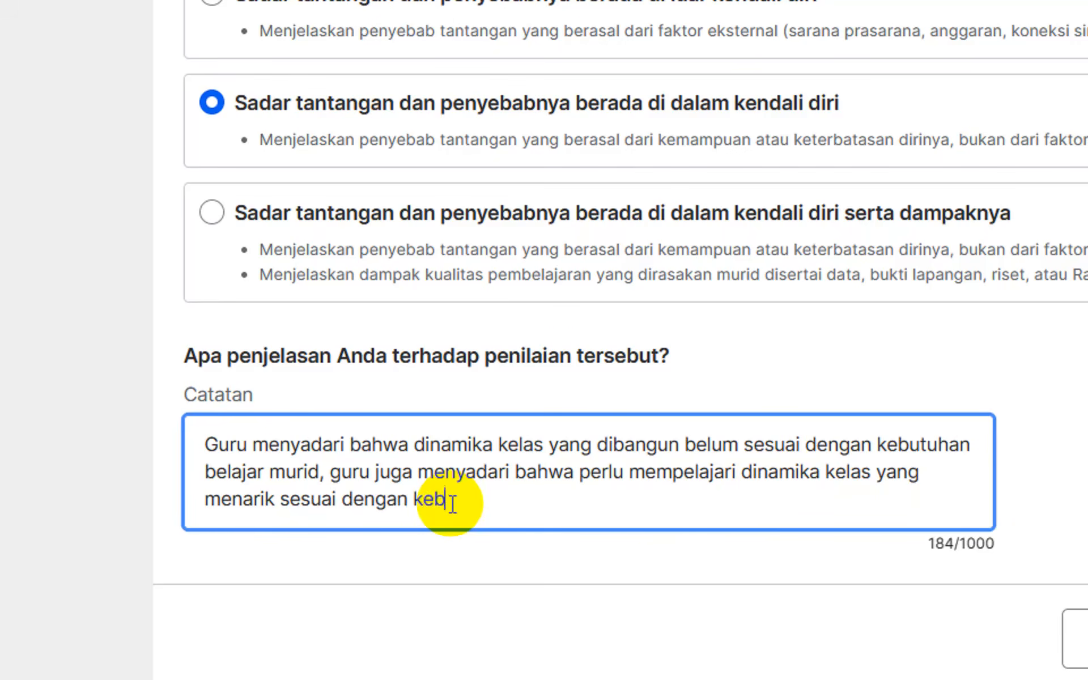
type("utuhan belajar muri")
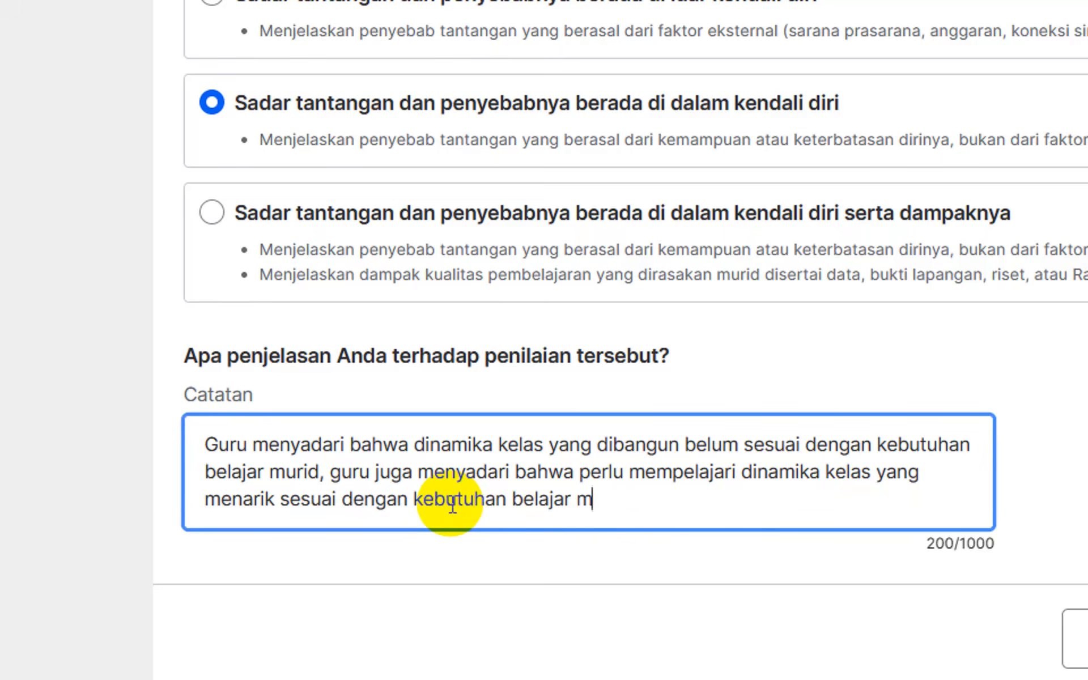
type("d.")
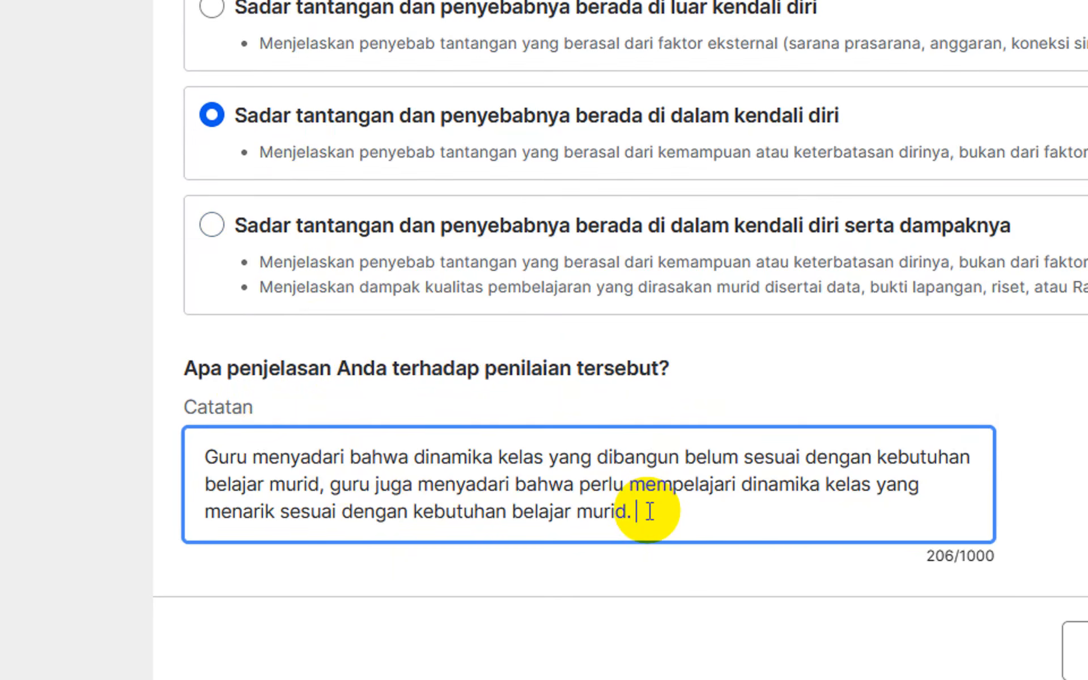
Step: Check the written Catatan explanation against the question "Apa penjelasan Anda terhadap penilaian tersebut?", highlighting the question
left_click(321, 456)
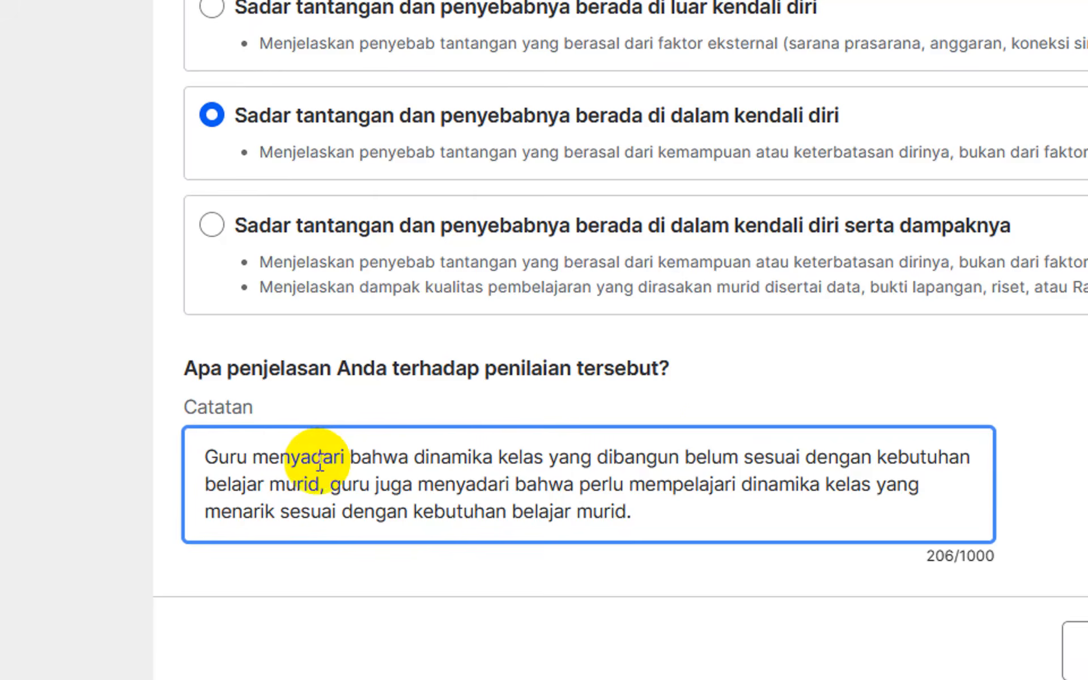
left_click(670, 509)
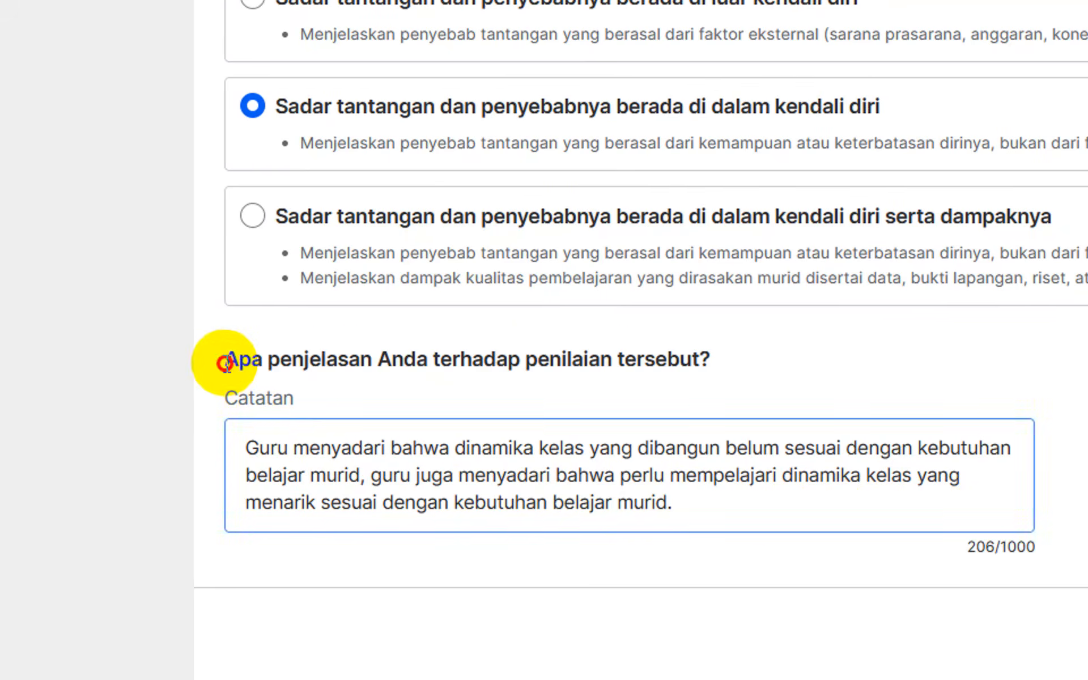
left_click_drag(149, 359, 238, 363)
left_click_drag(315, 363, 723, 363)
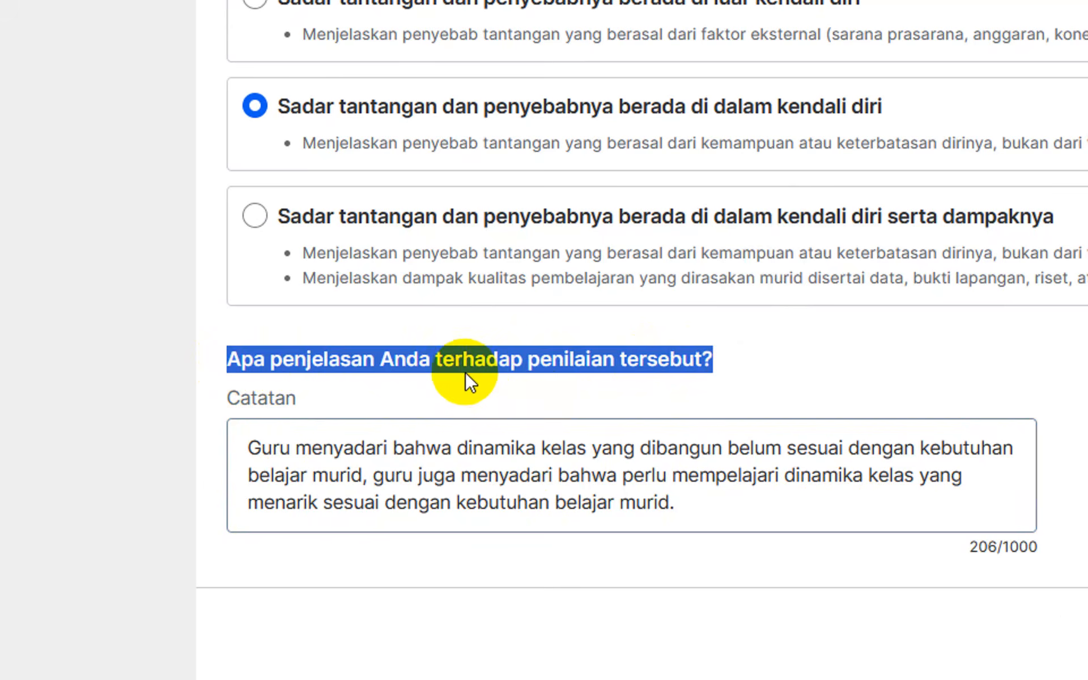
left_click(697, 520)
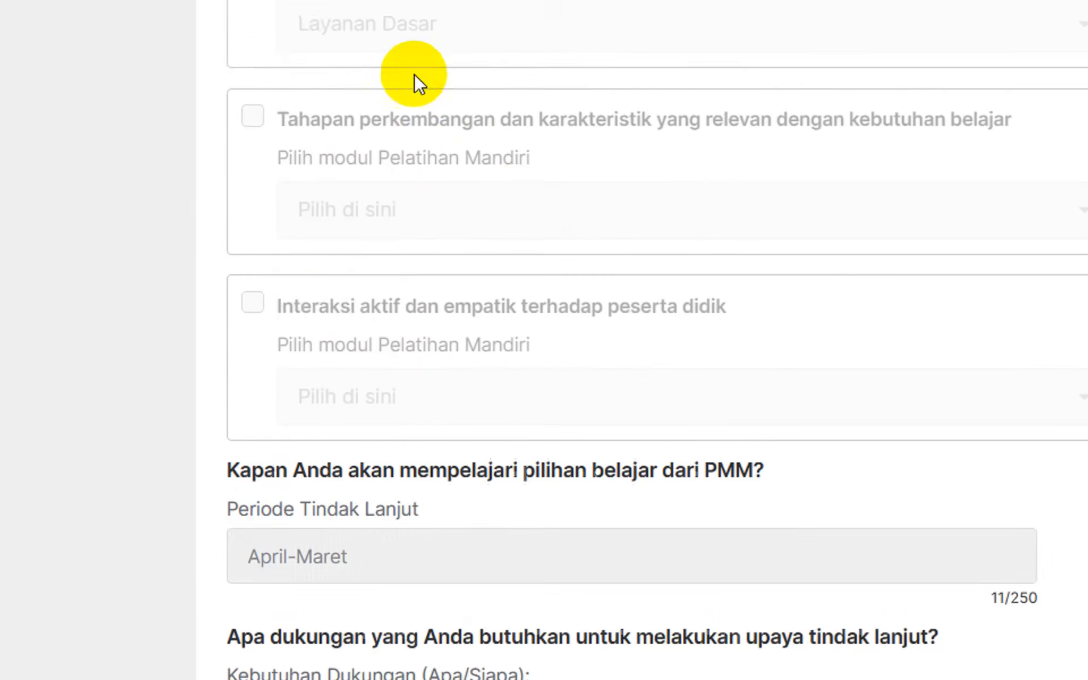
Step: Review the teacher's follow-up goals, efforts and period under Pilihan Belajar and the optional PMM learning choices, and return to the Catatan
scroll(414, 73, "up", 3)
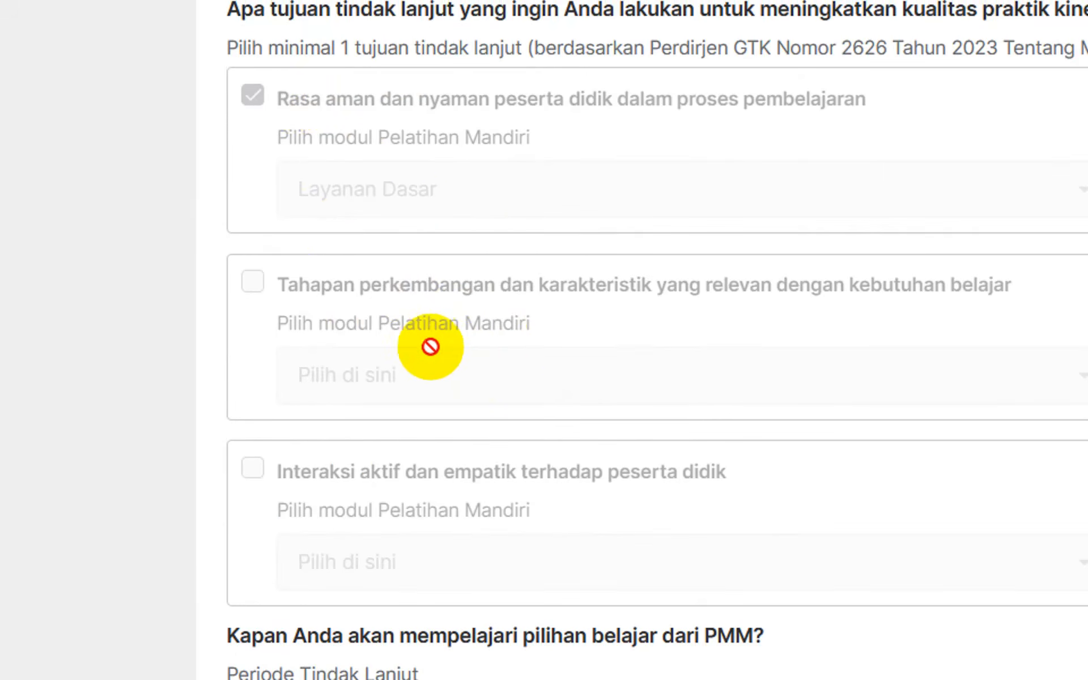
scroll(421, 212, "up", 10)
scroll(394, 207, "up", 3)
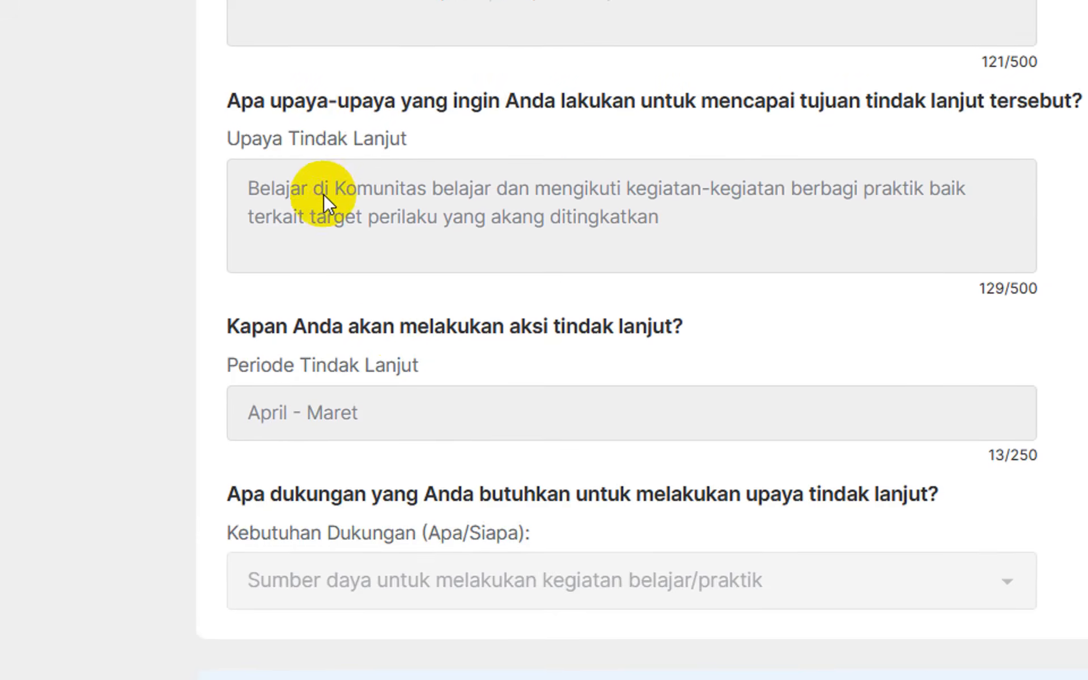
scroll(392, 471, "up", 3)
scroll(325, 217, "up", 5)
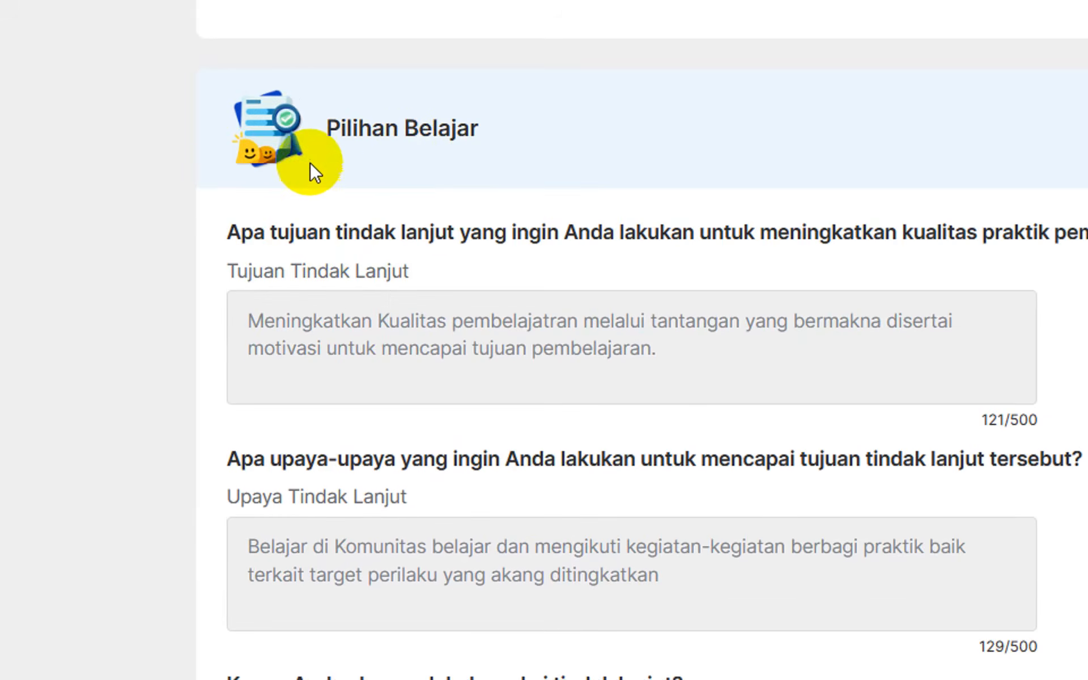
scroll(416, 279, "down", 8)
scroll(340, 226, "up", 10)
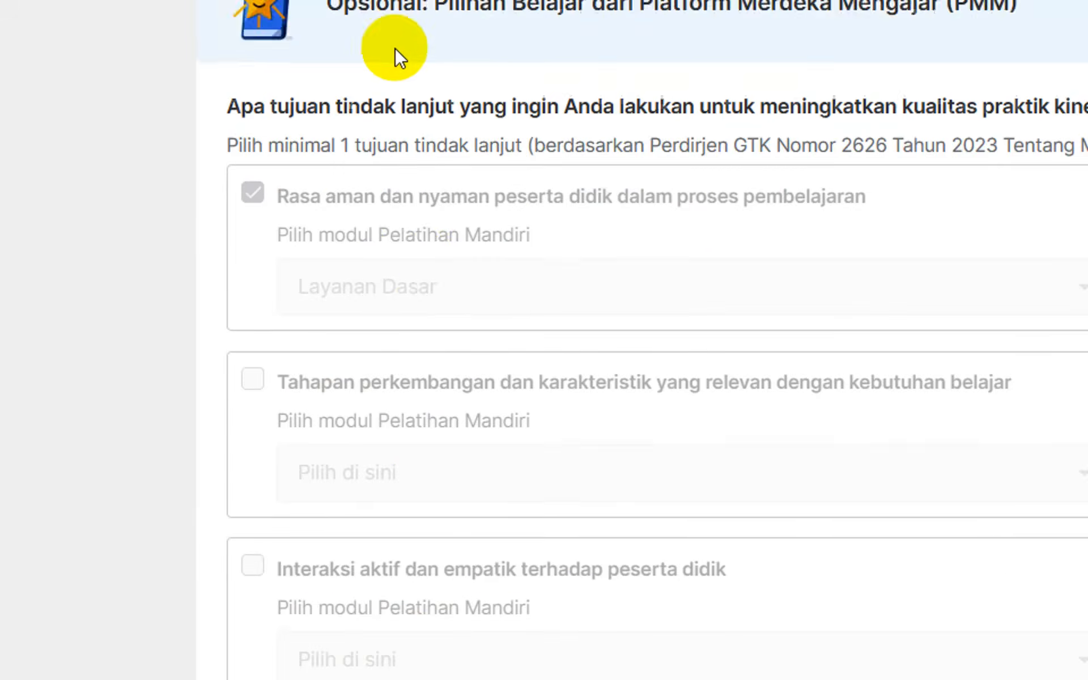
scroll(435, 415, "down", 12)
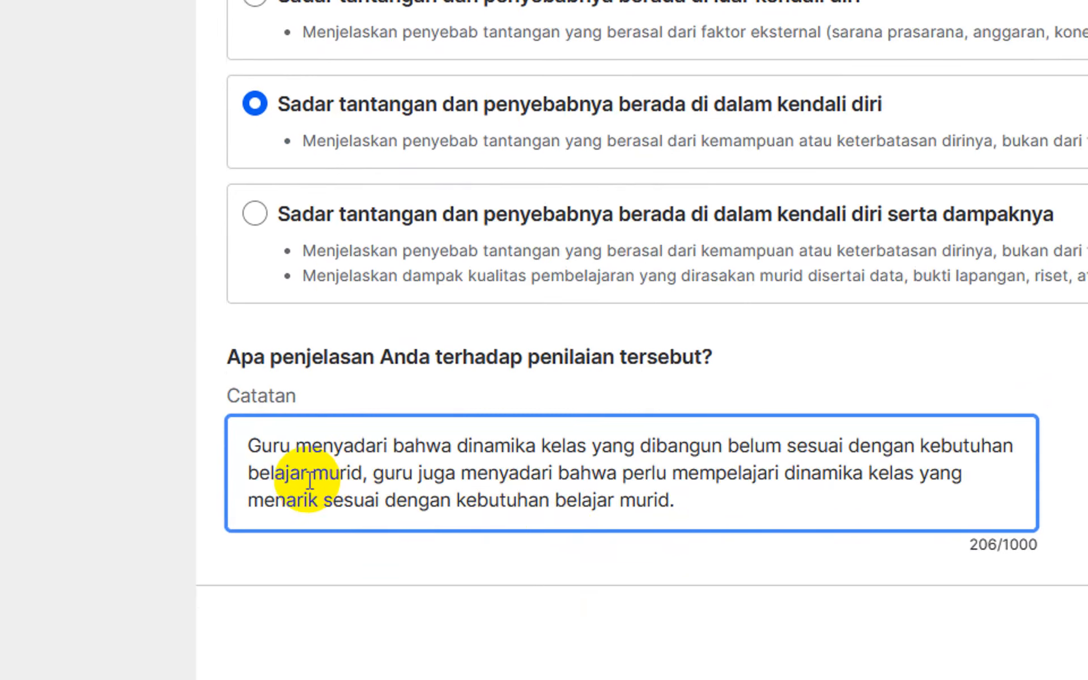
Step: Reread the complete Catatan explanation, highlighting its full text
left_click(245, 448)
left_click_drag(400, 444, 622, 482)
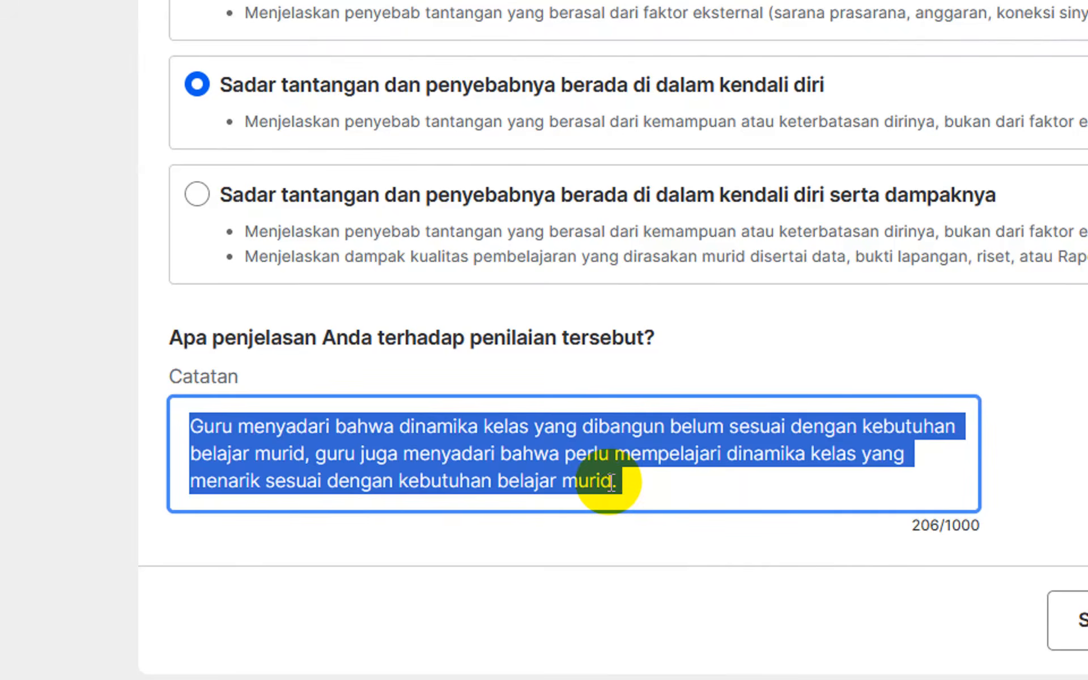
left_click(611, 482)
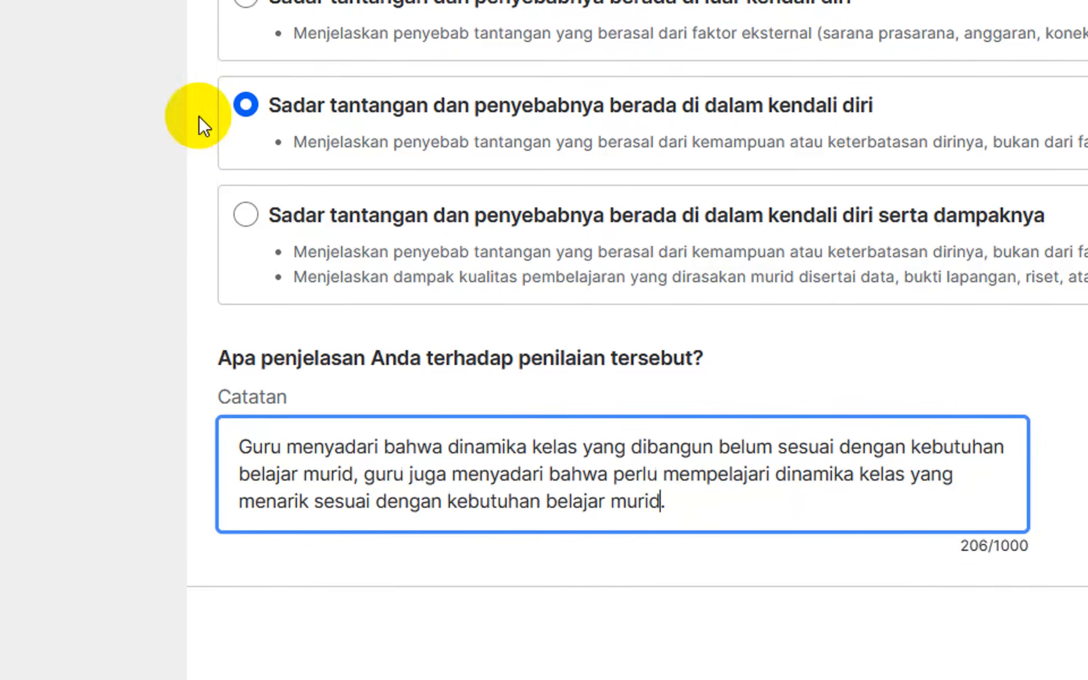
Step: Submit the assessment rated "Sadar tantangan dan penyebabnya berada di dalam kendali diri", acknowledging that the score cannot be changed after submission
left_click(197, 85)
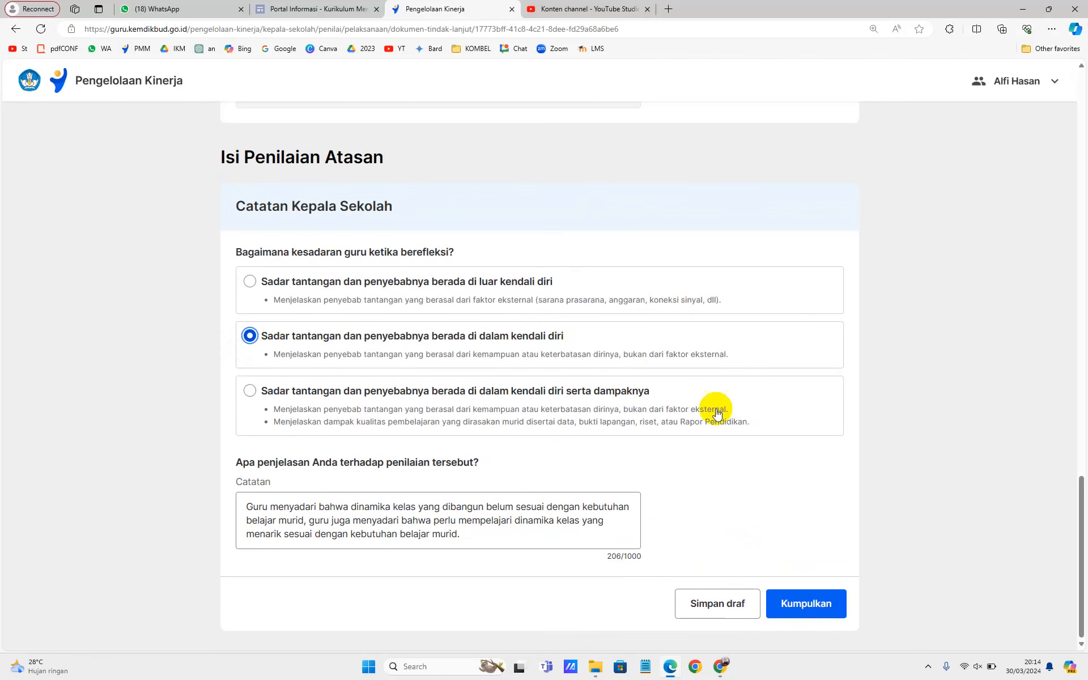
left_click(816, 605)
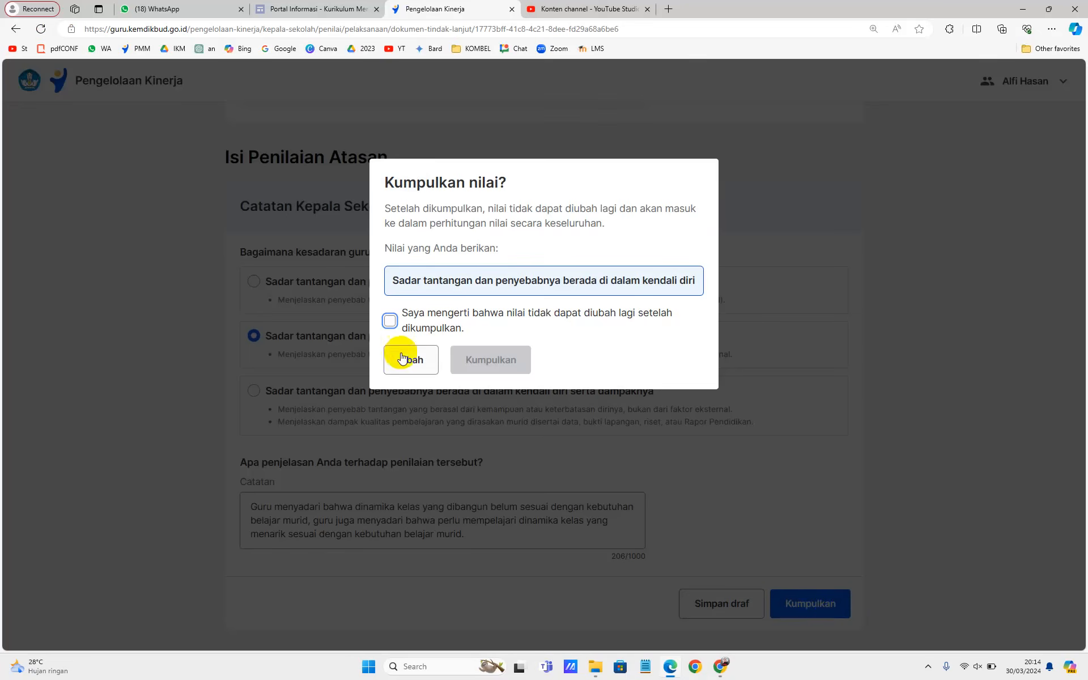
left_click(387, 321)
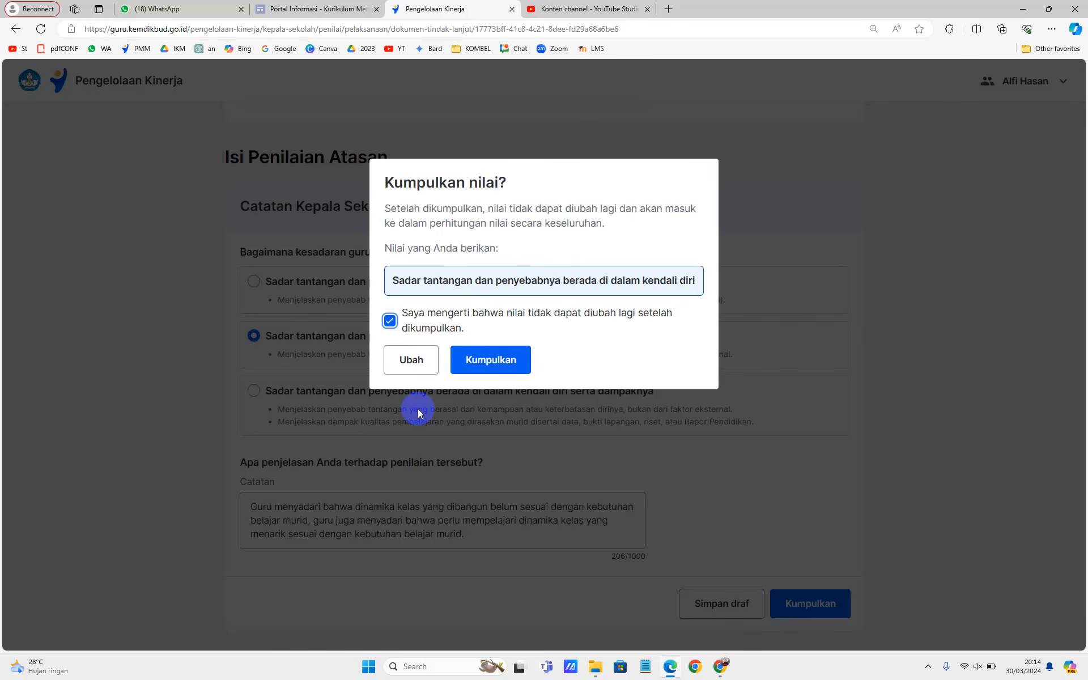
left_click(501, 363)
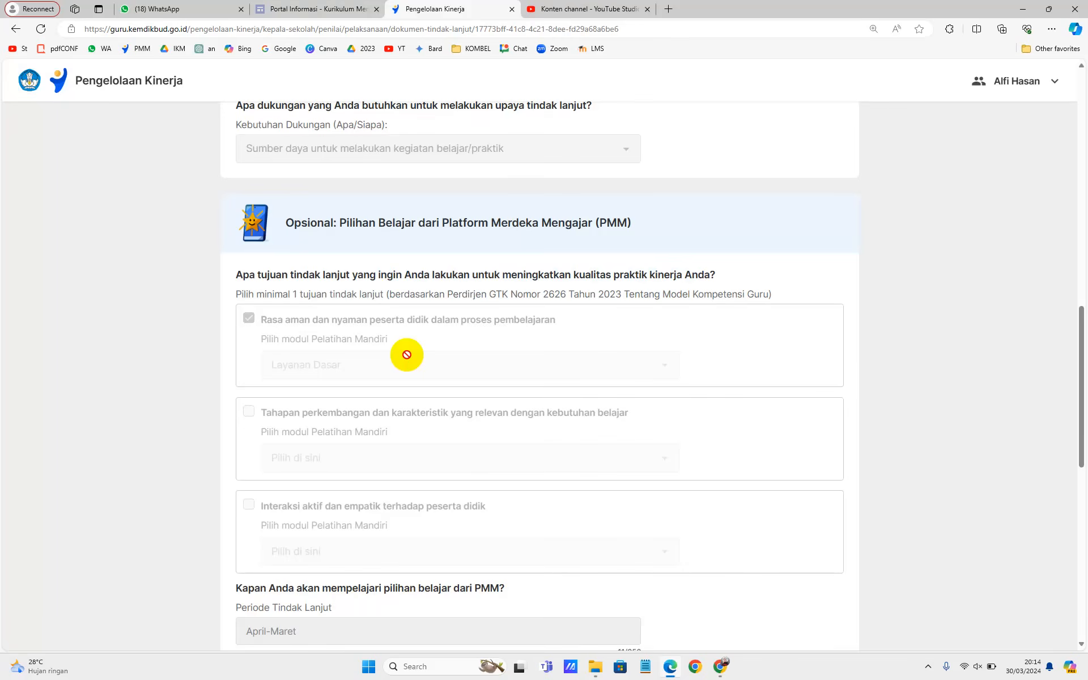